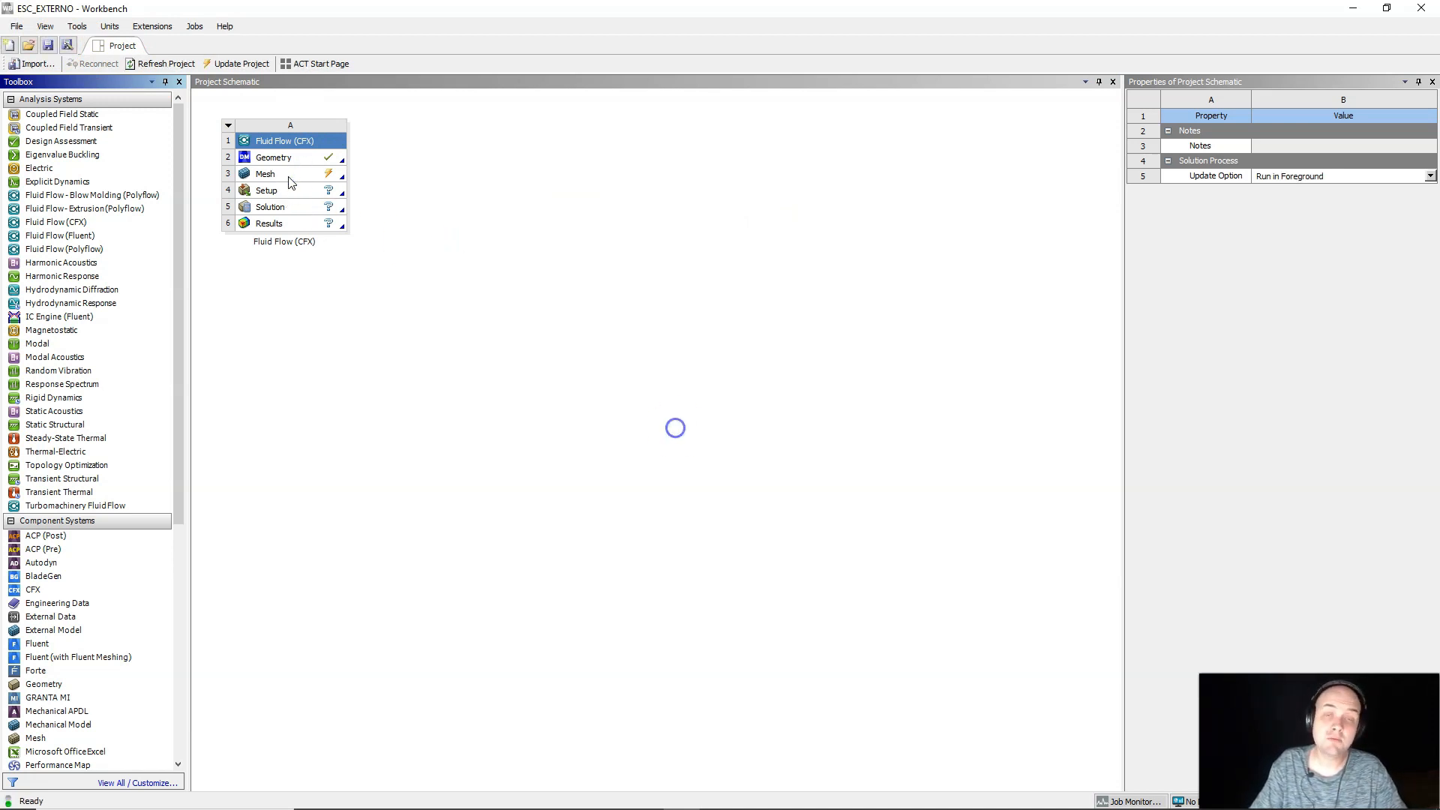
Update the mesh of the Fluid Flow (CFX) system and open its Setup in CFX-Pre.
right_click(289, 179)
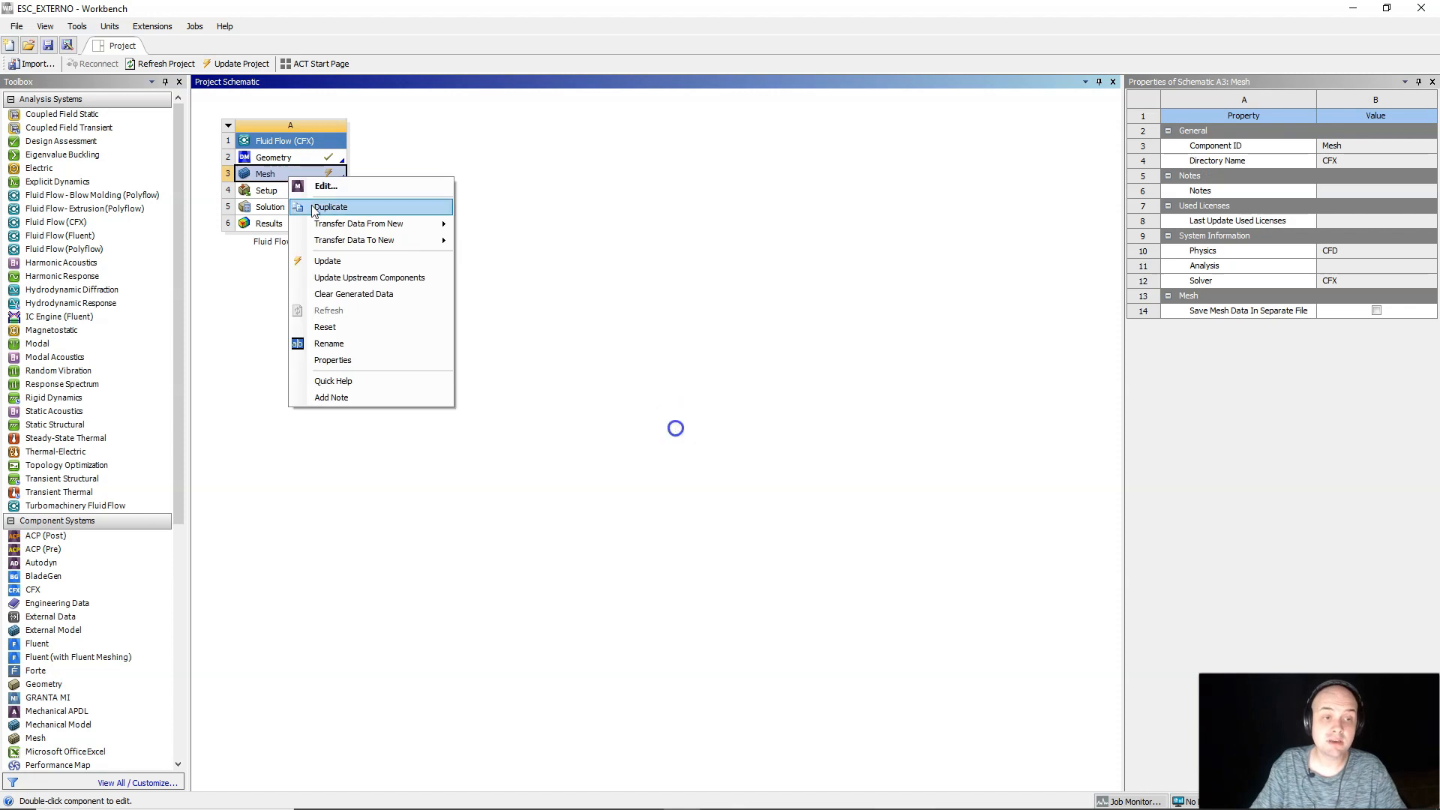
left_click(328, 263)
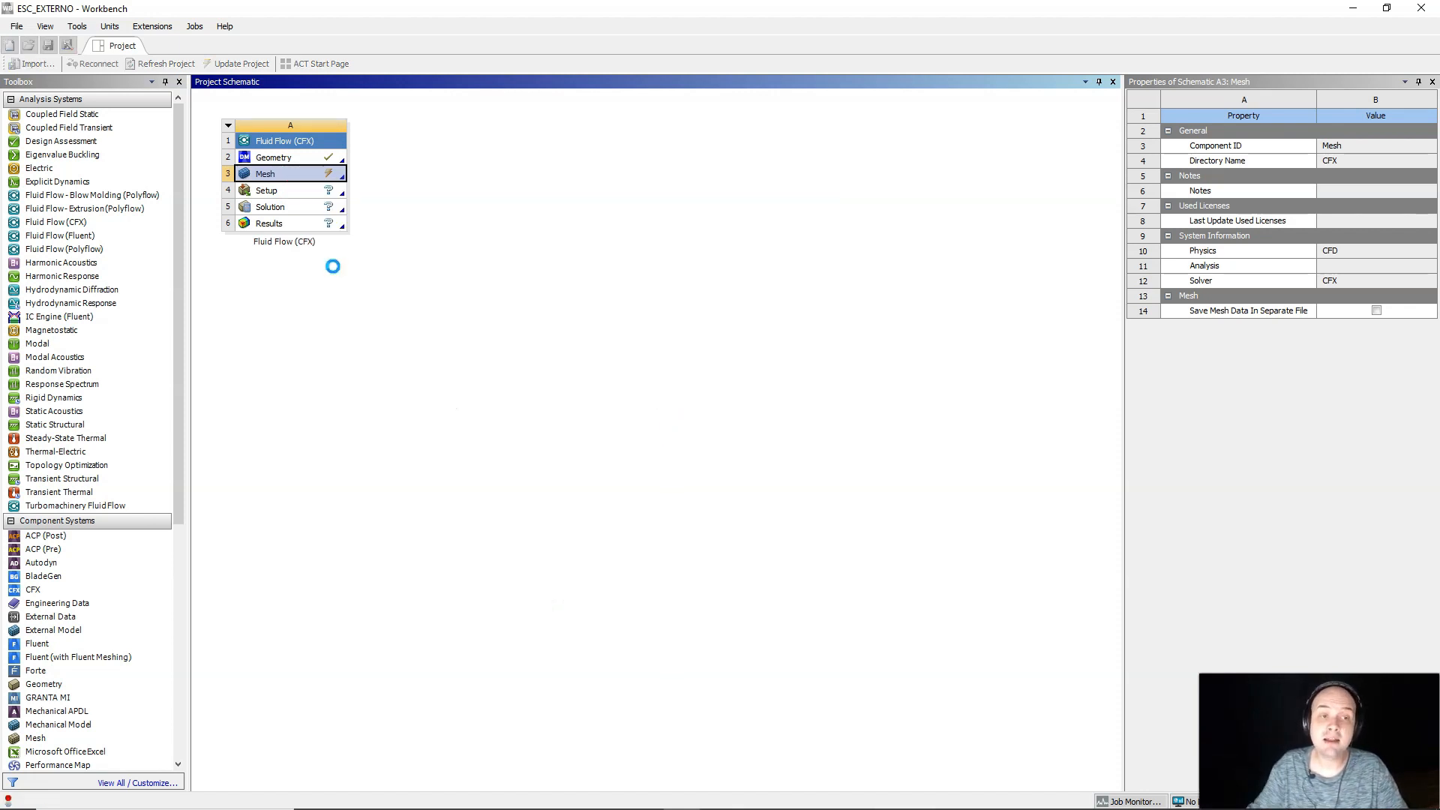
left_click(333, 266)
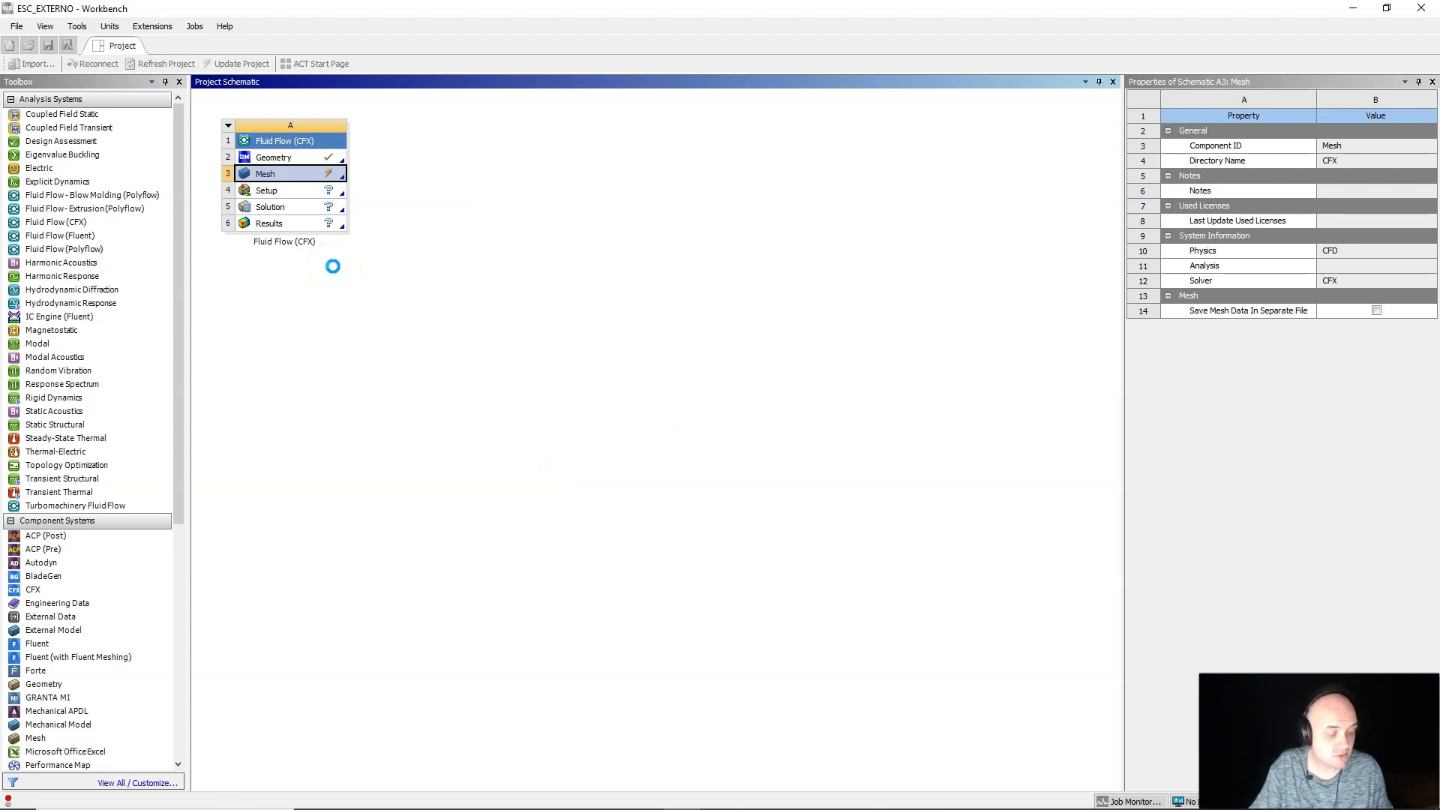
left_click(289, 193)
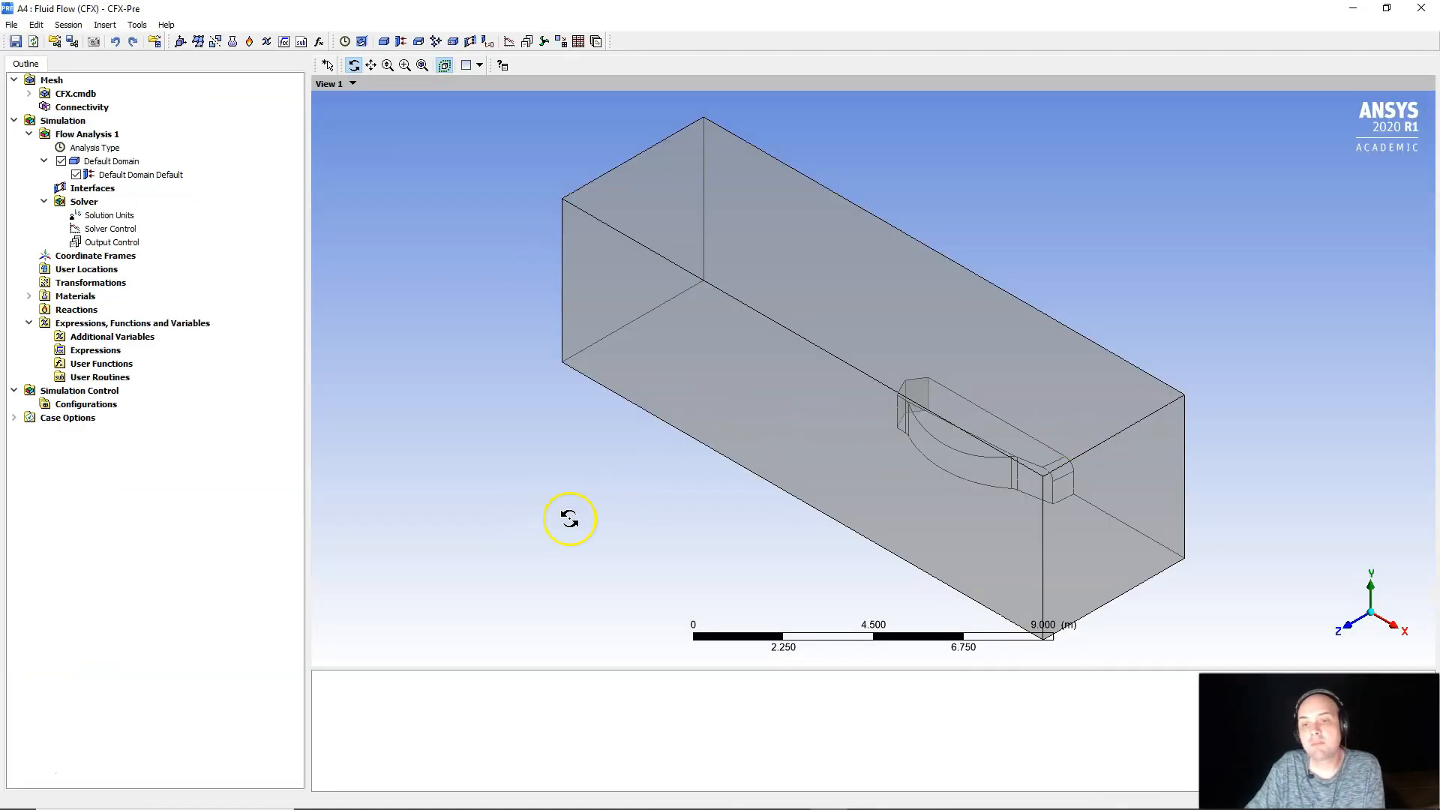
Open Default Domain in Flow Analysis 1 for editing and select the material entry of Fluid 1.
left_click_drag(569, 519, 601, 317)
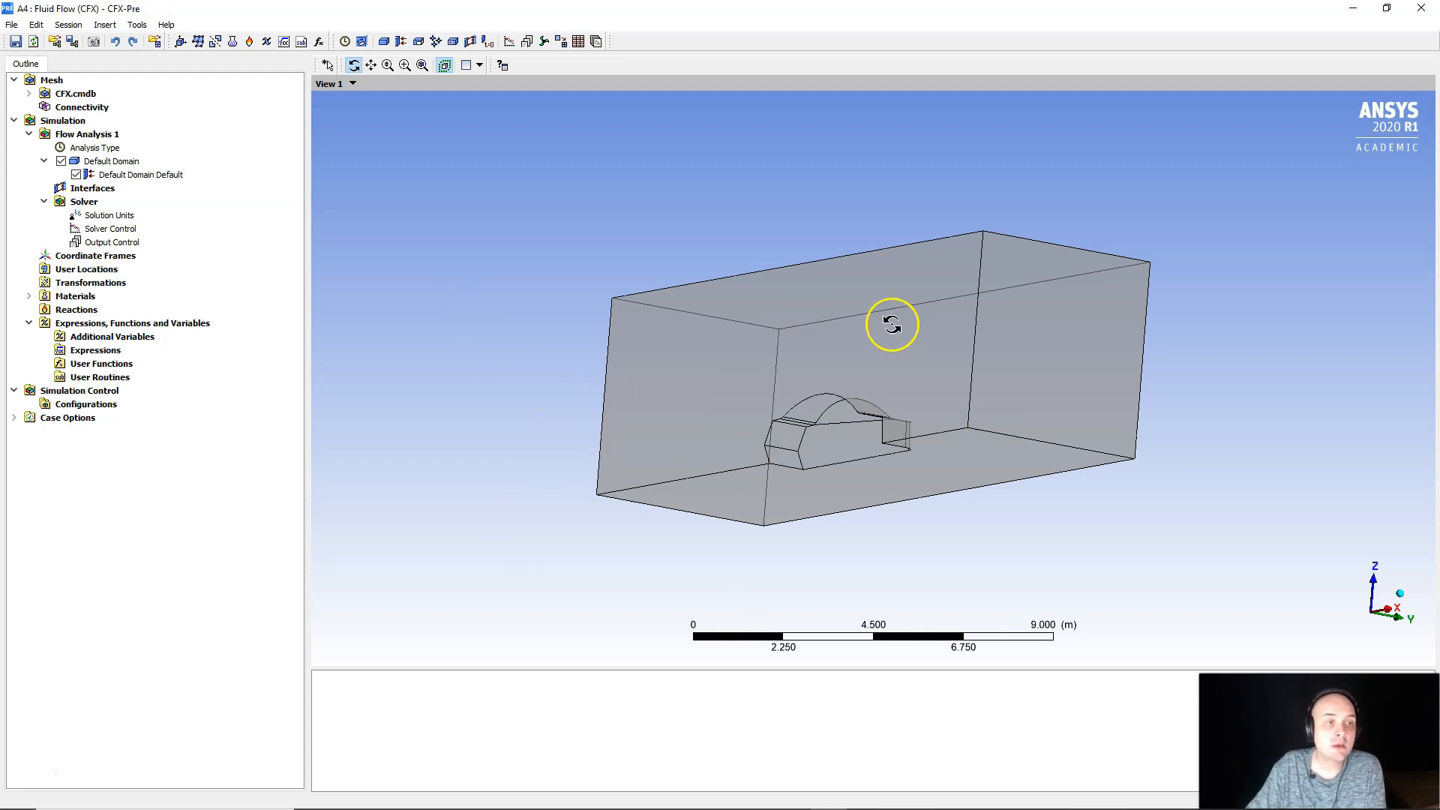
left_click_drag(891, 324, 797, 376)
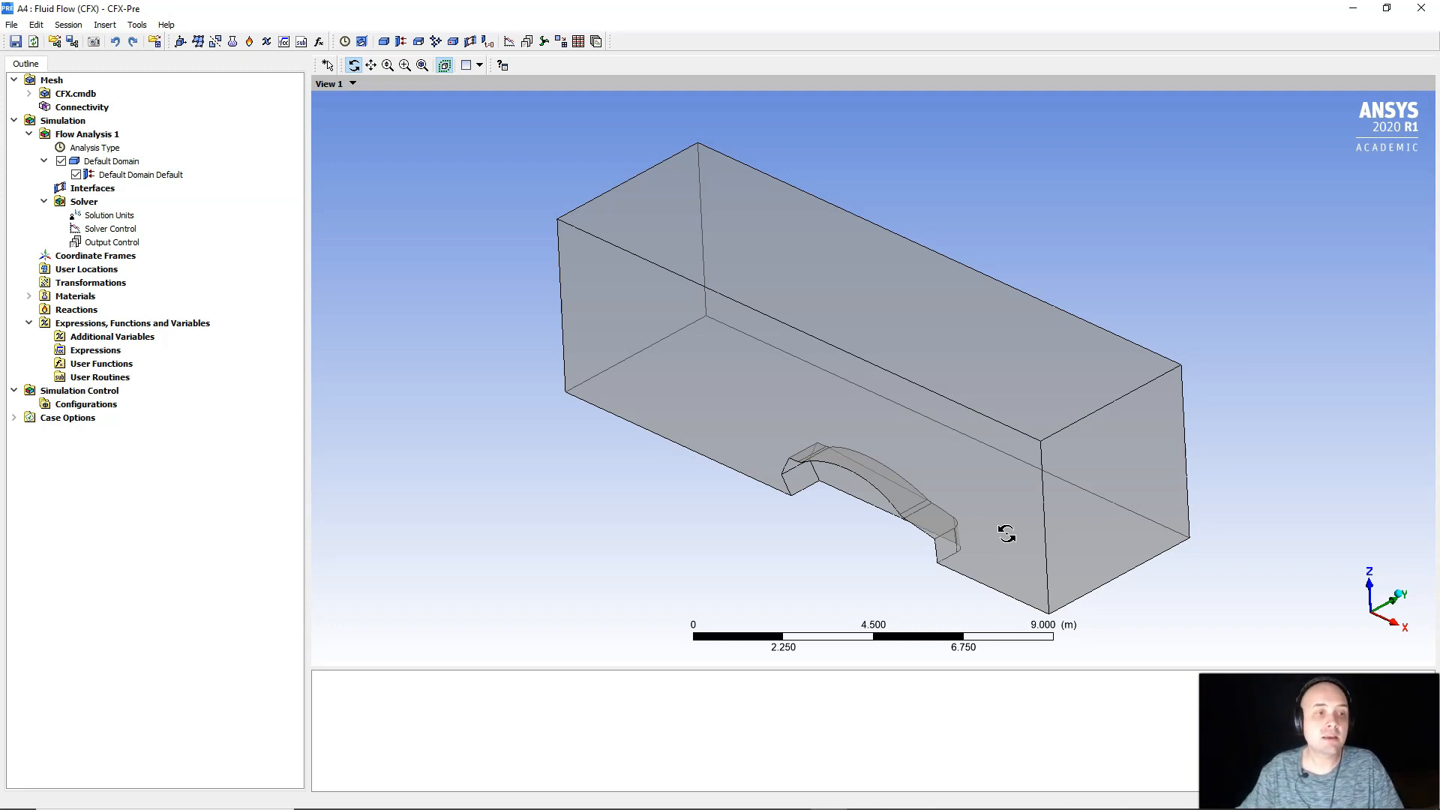
left_click(105, 149)
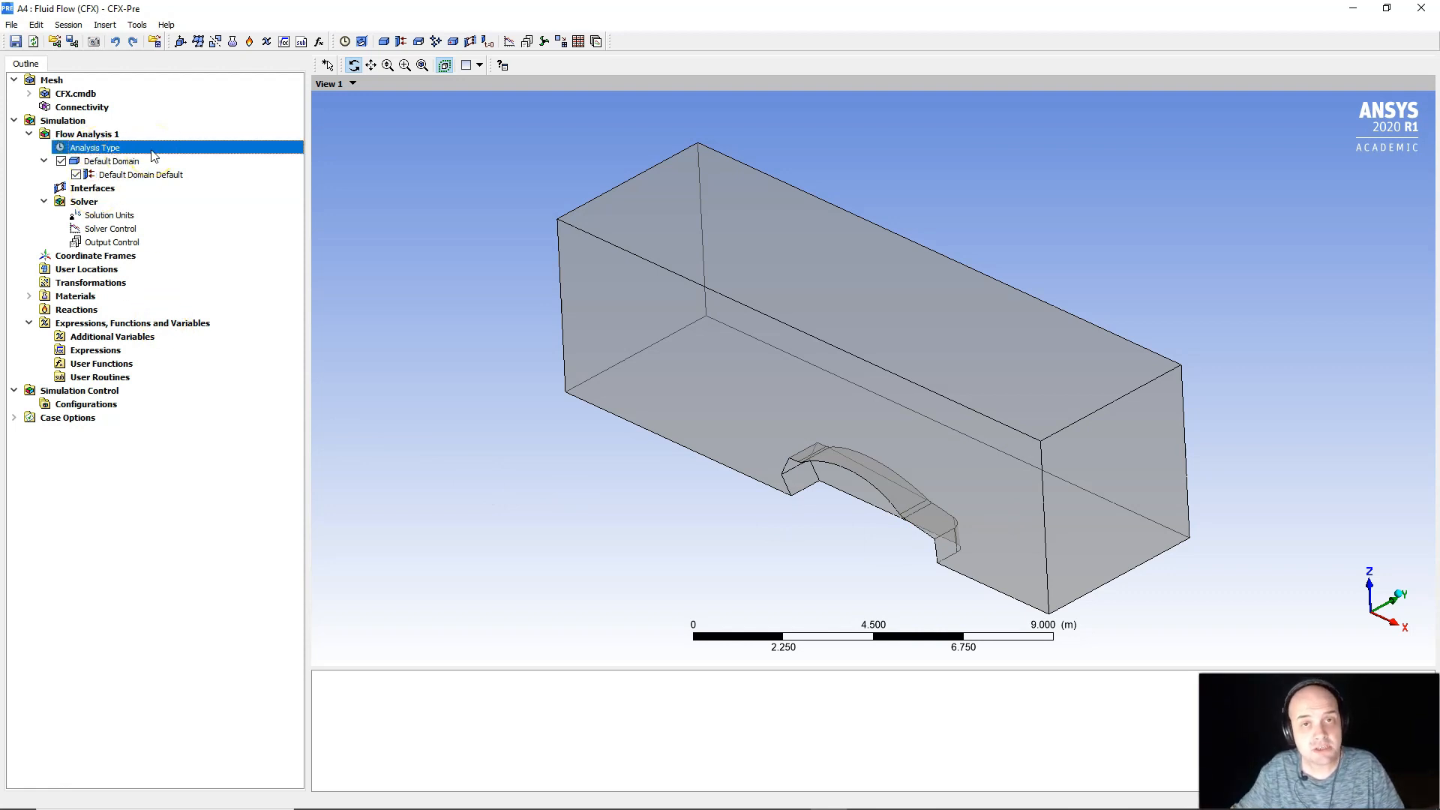
left_click(120, 163)
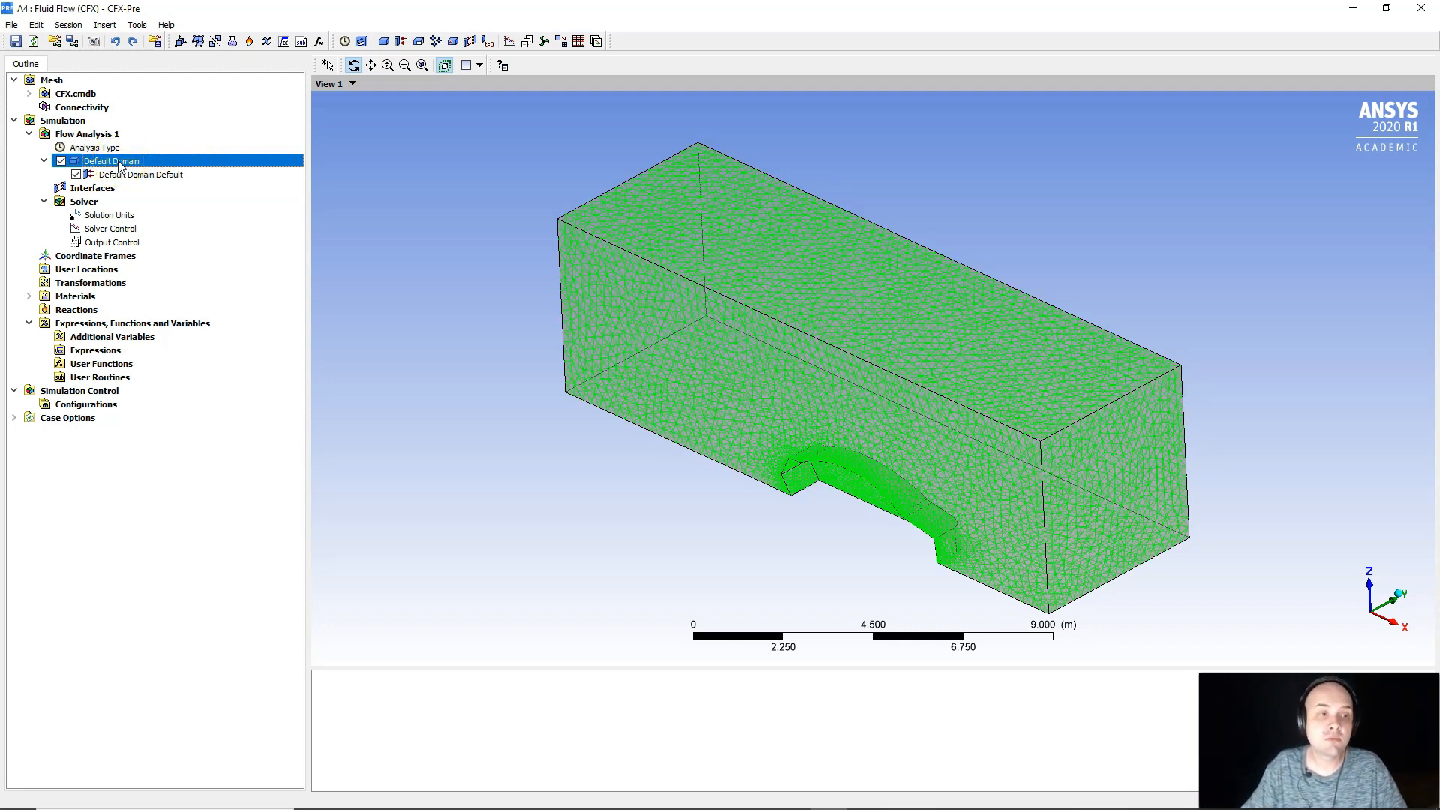
double_click(120, 163)
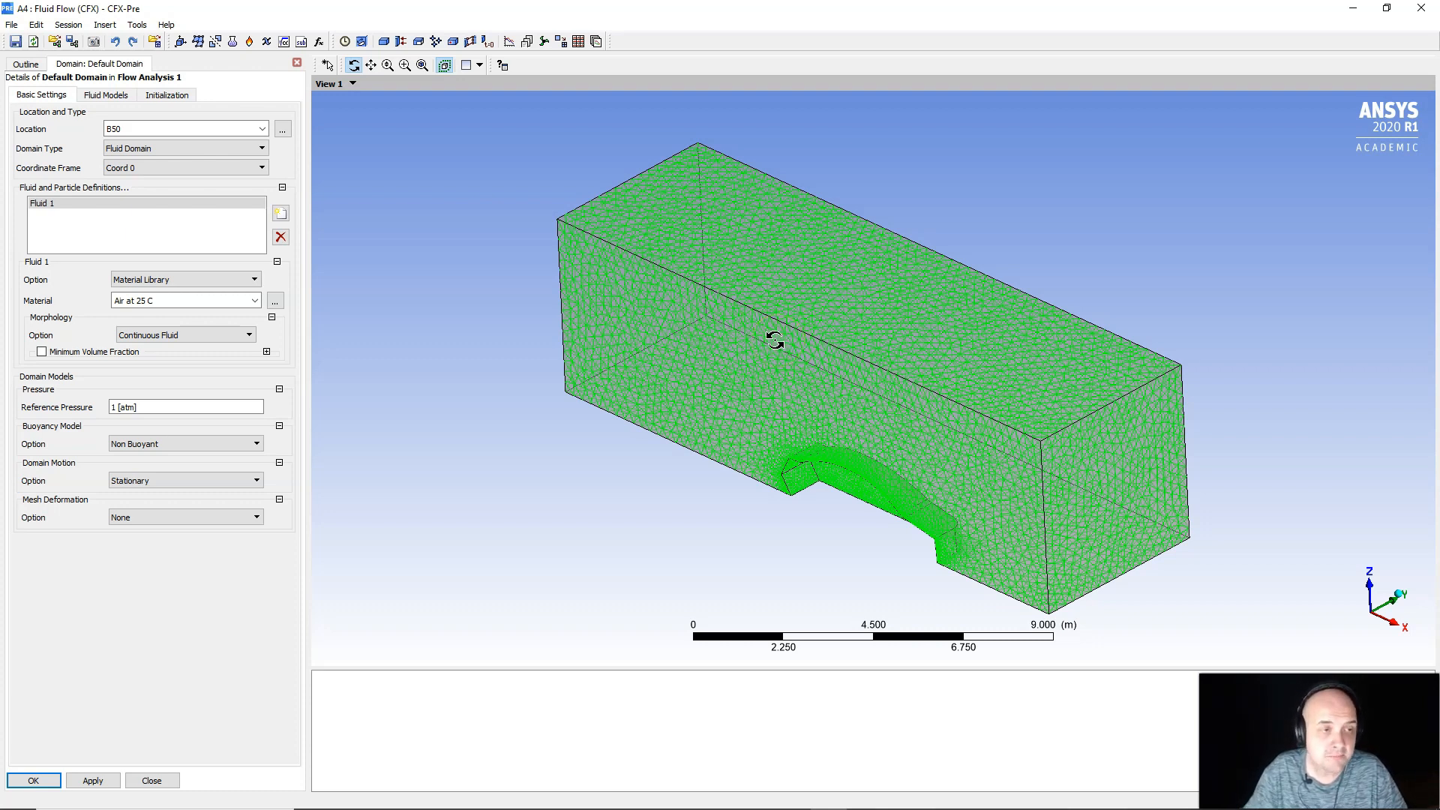
left_click(60, 203)
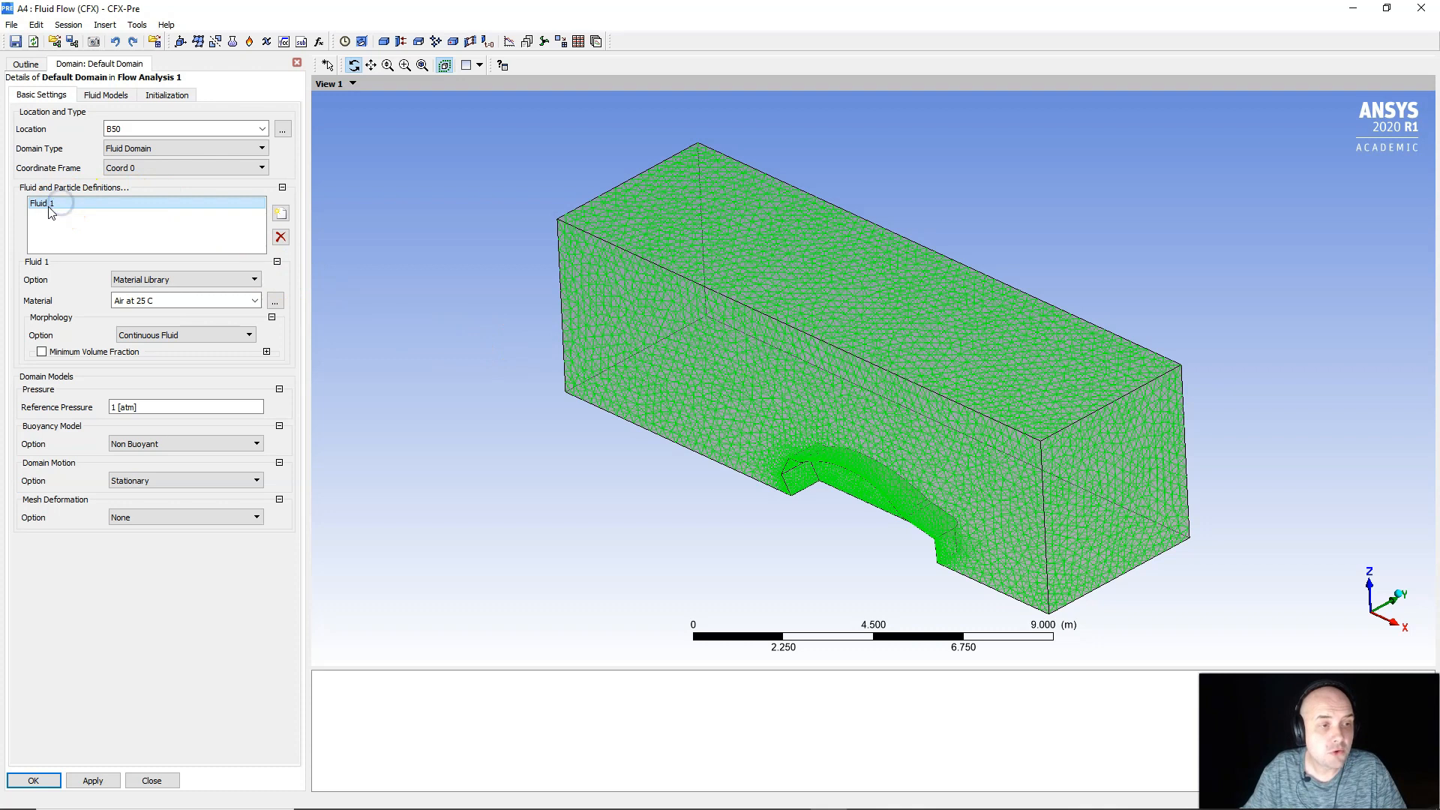
left_click(158, 300)
left_click_drag(158, 301, 112, 301)
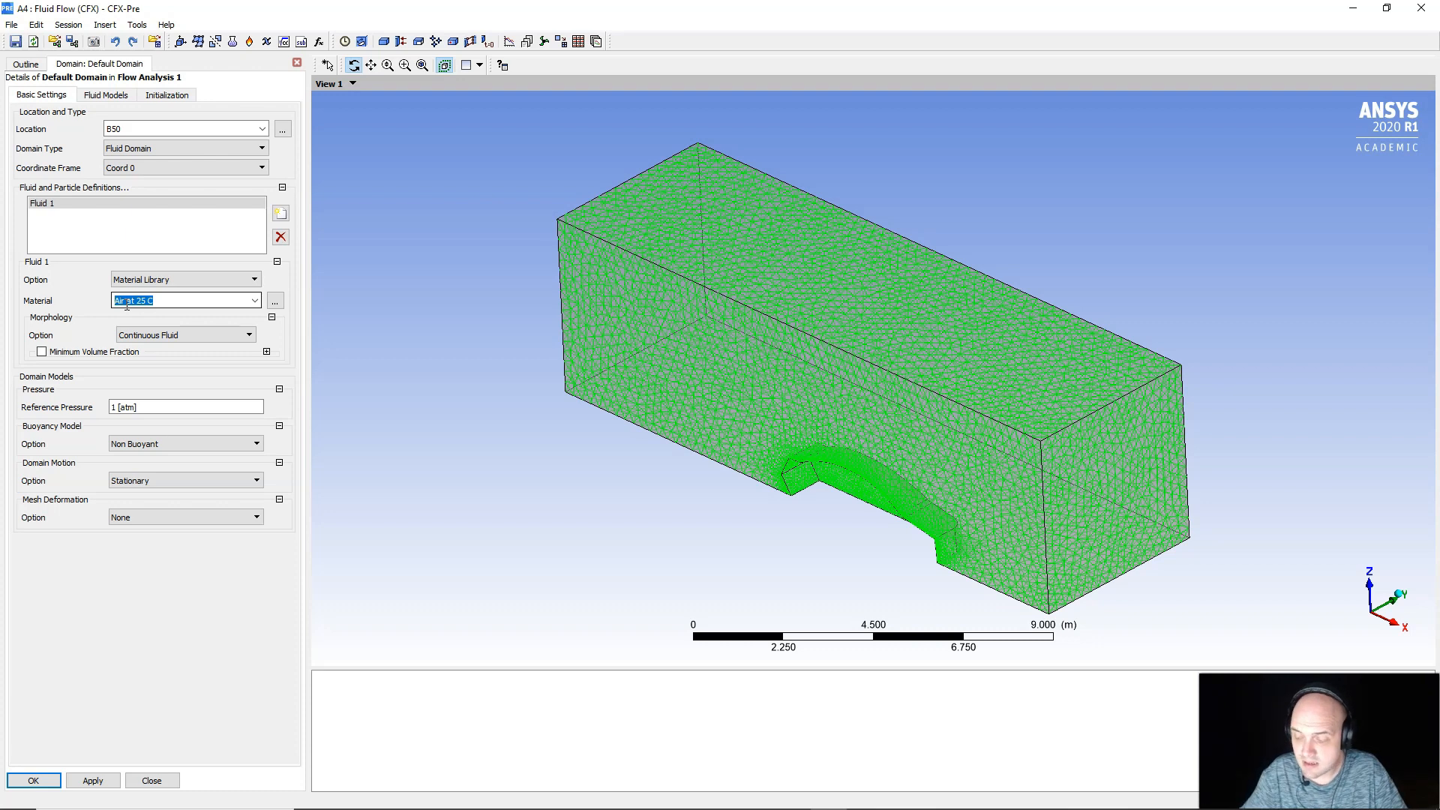
left_click(125, 324)
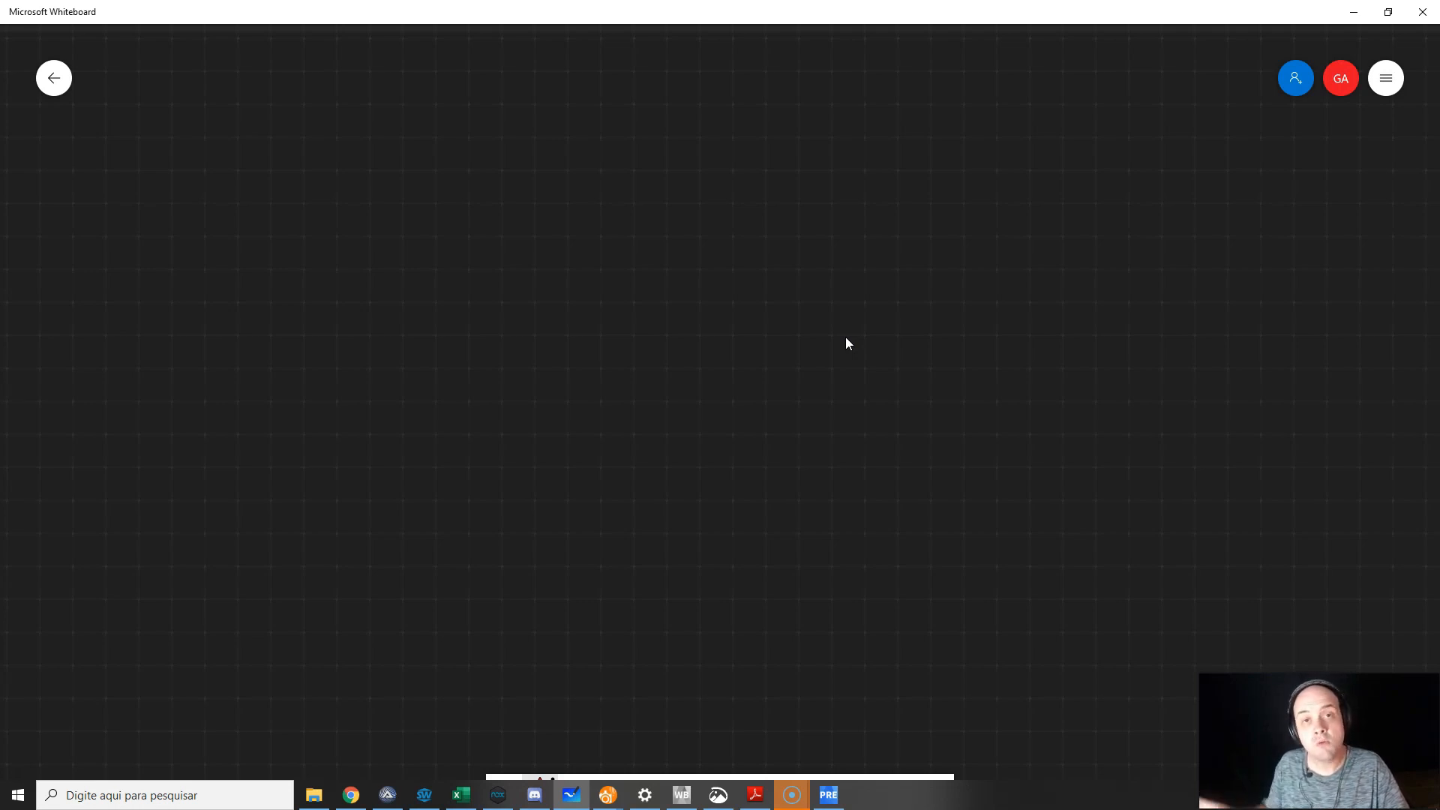
Handwrite the ideal gas equation p = ρRT in red on the blank Microsoft Whiteboard canvas.
mouse_move(462, 145)
left_mouse_down()
mouse_move(448, 218)
mouse_move(455, 197)
mouse_move(523, 174)
left_mouse_up()
mouse_move(501, 184)
left_mouse_down()
mouse_move(523, 182)
mouse_move(541, 229)
left_mouse_up()
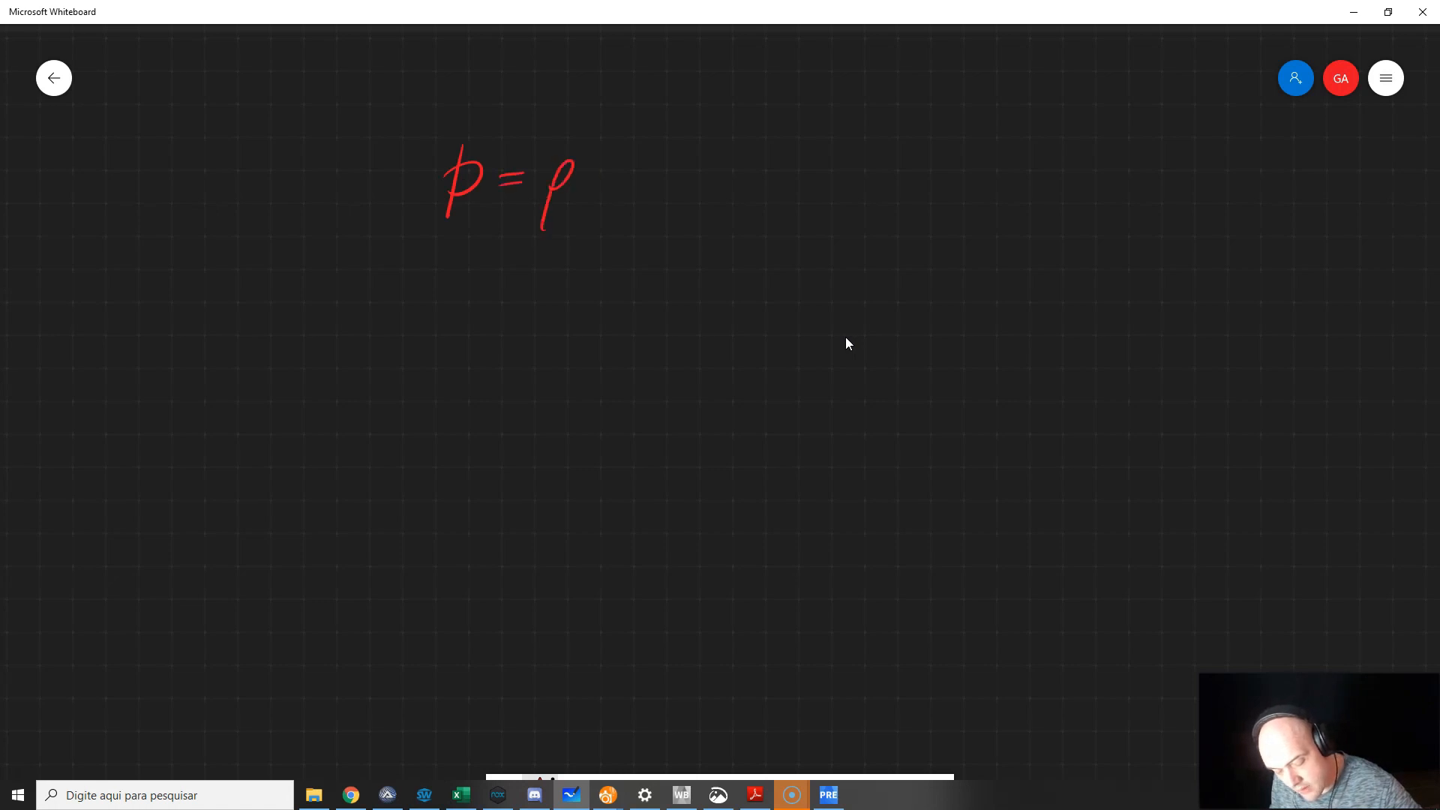
left_click_drag(600, 163, 599, 191)
mouse_move(598, 162)
left_mouse_down()
mouse_move(656, 189)
mouse_move(678, 152)
left_mouse_up()
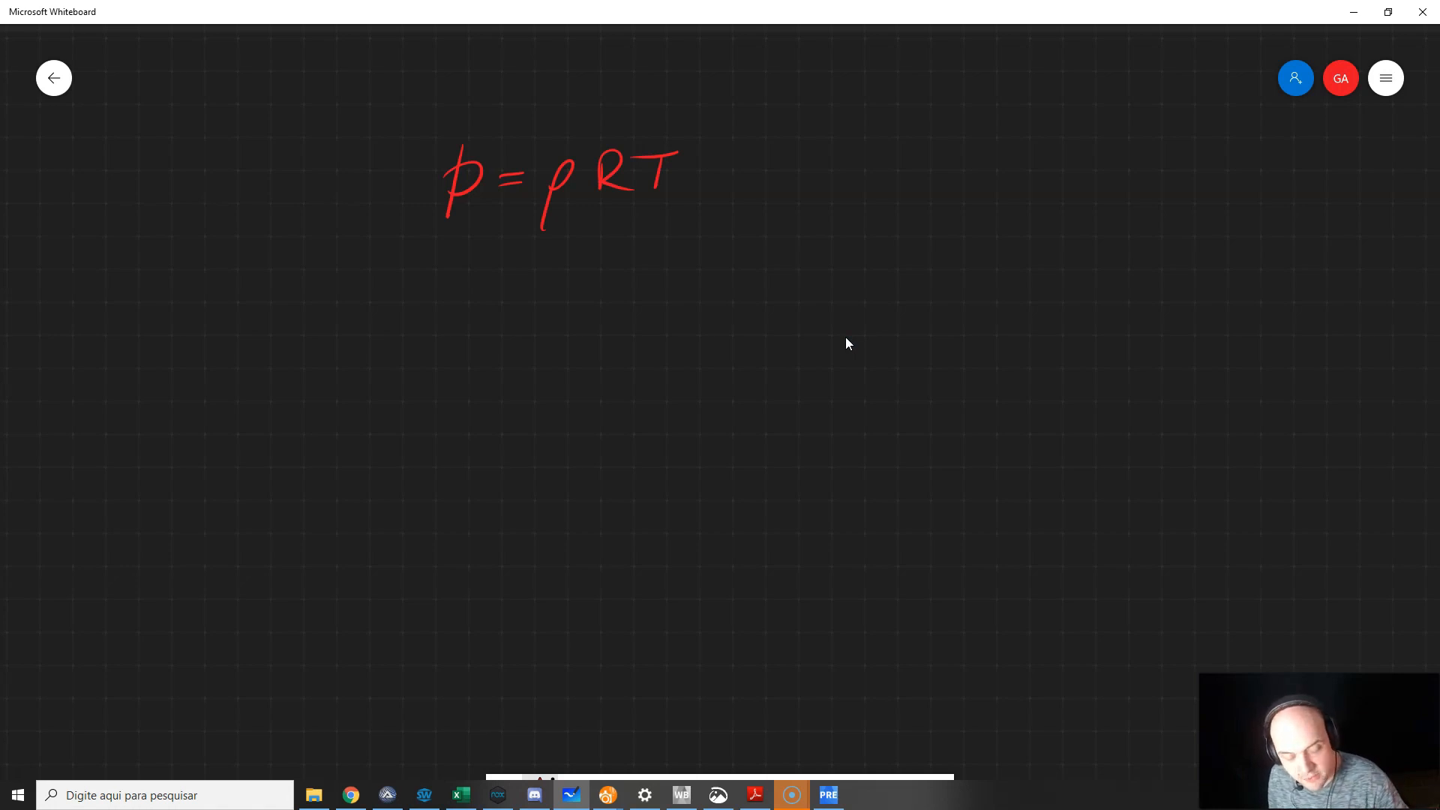
Annotate the equation with arrows pointing at p, T and R, and circle ρ with an arrow below it.
left_click_drag(407, 75, 435, 127)
left_click_drag(415, 104, 436, 126)
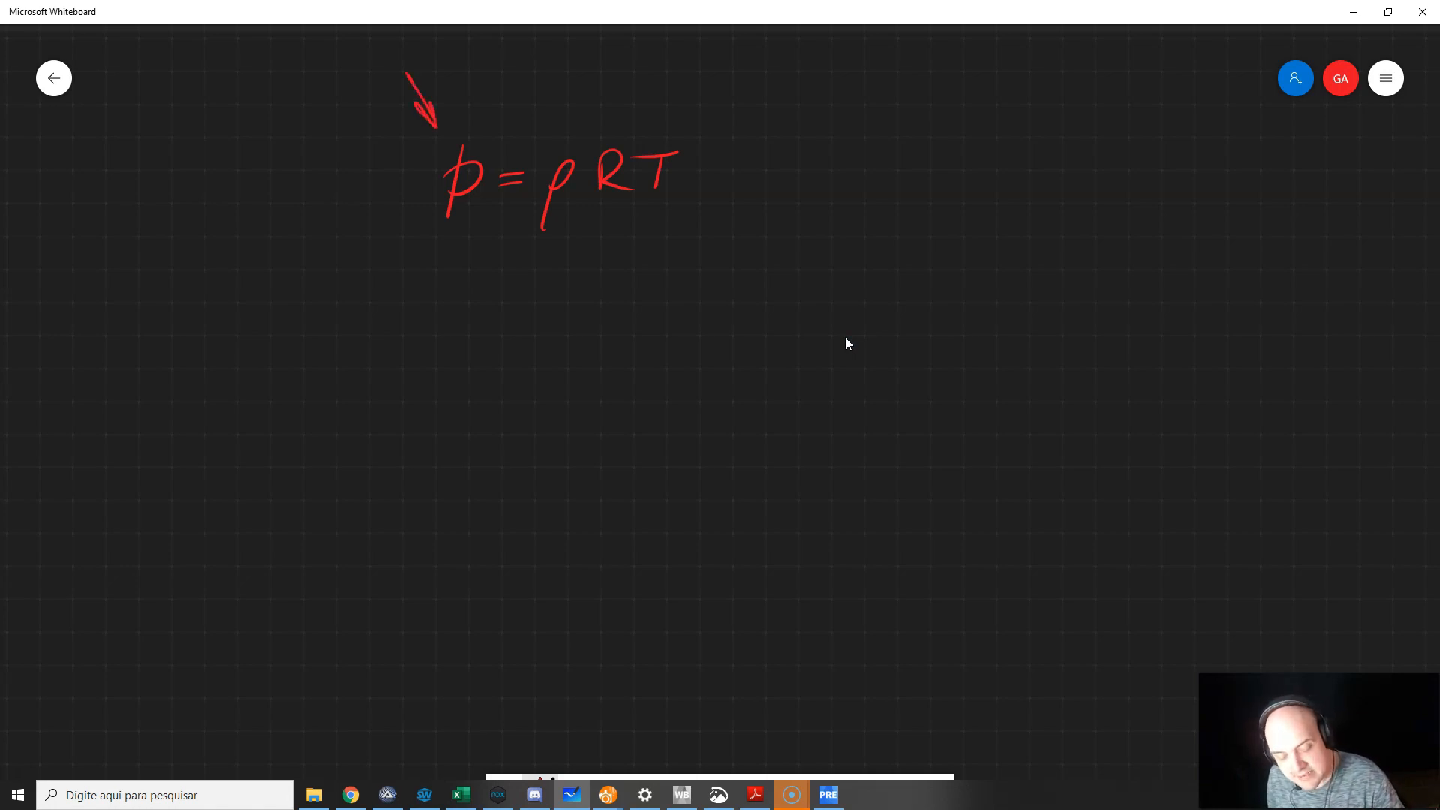
left_click_drag(670, 59, 651, 133)
left_click_drag(650, 103, 652, 133)
left_click_drag(620, 240, 621, 309)
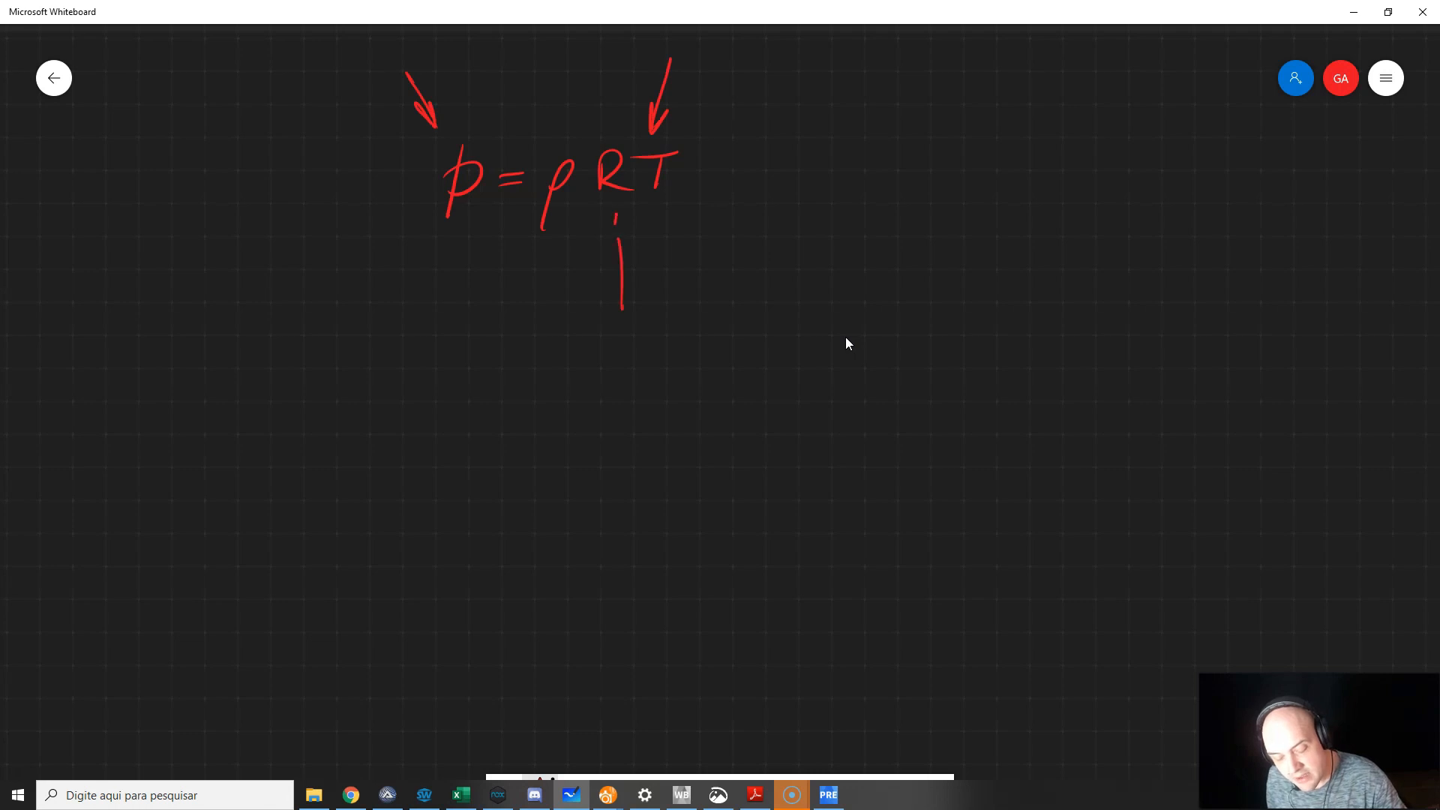
mouse_move(610, 231)
left_mouse_down()
mouse_move(627, 230)
mouse_move(627, 295)
left_mouse_up()
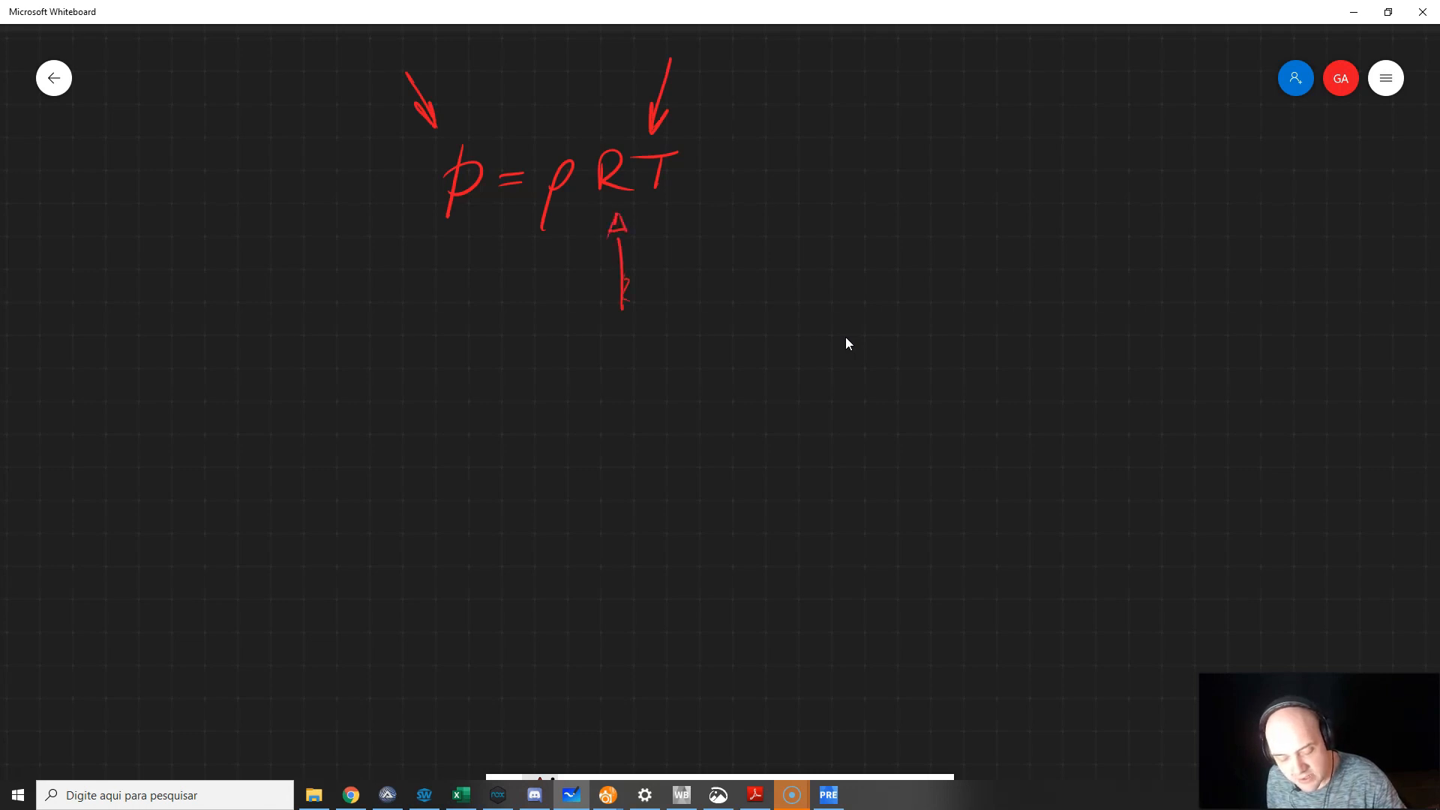
left_click_drag(564, 126, 574, 129)
mouse_move(548, 266)
left_mouse_down()
mouse_move(549, 336)
mouse_move(551, 278)
mouse_move(525, 285)
left_mouse_up()
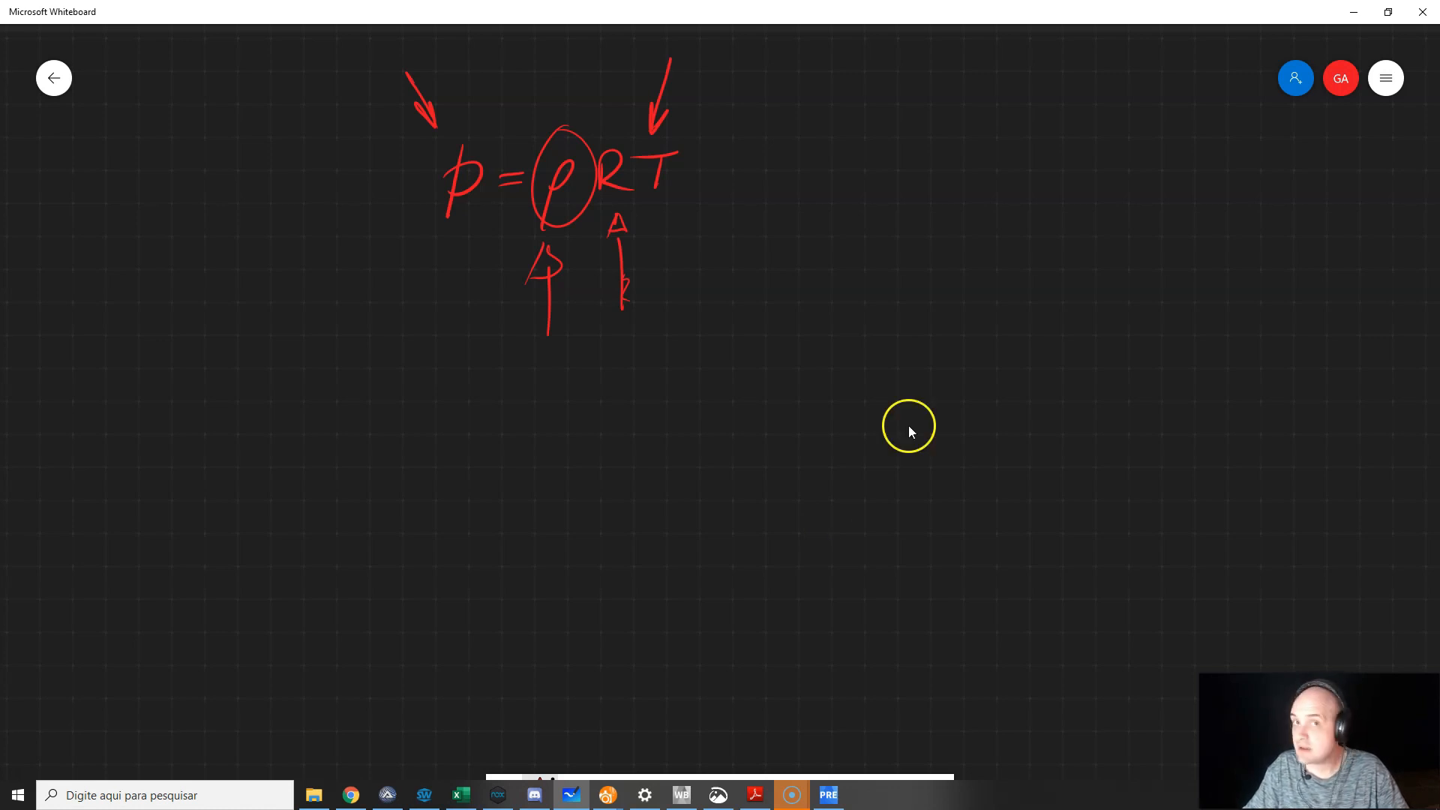
Switch back to CFX-Pre and set the Default Domain's Fluid 1 material to Air Ideal Gas.
left_click(828, 795)
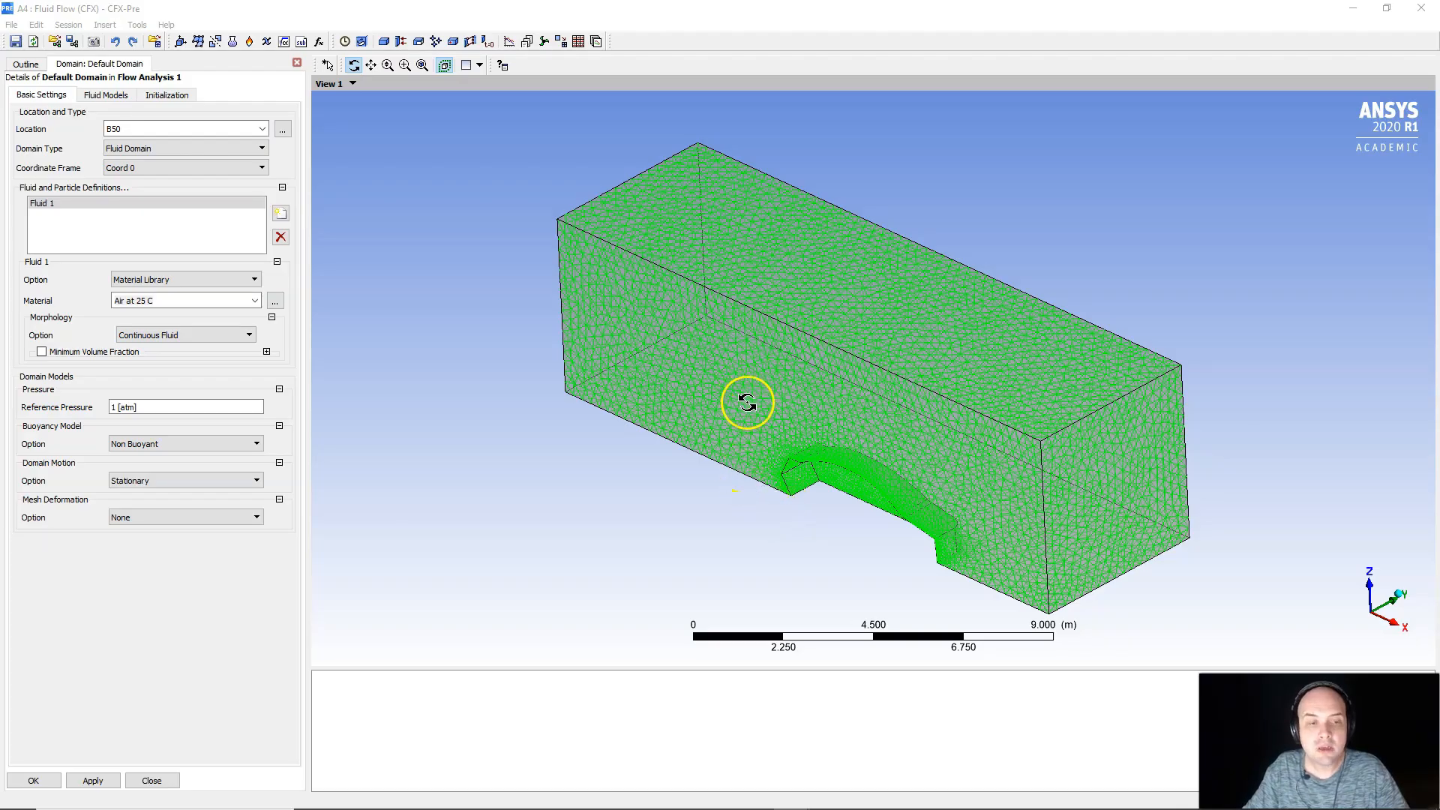
left_click(257, 301)
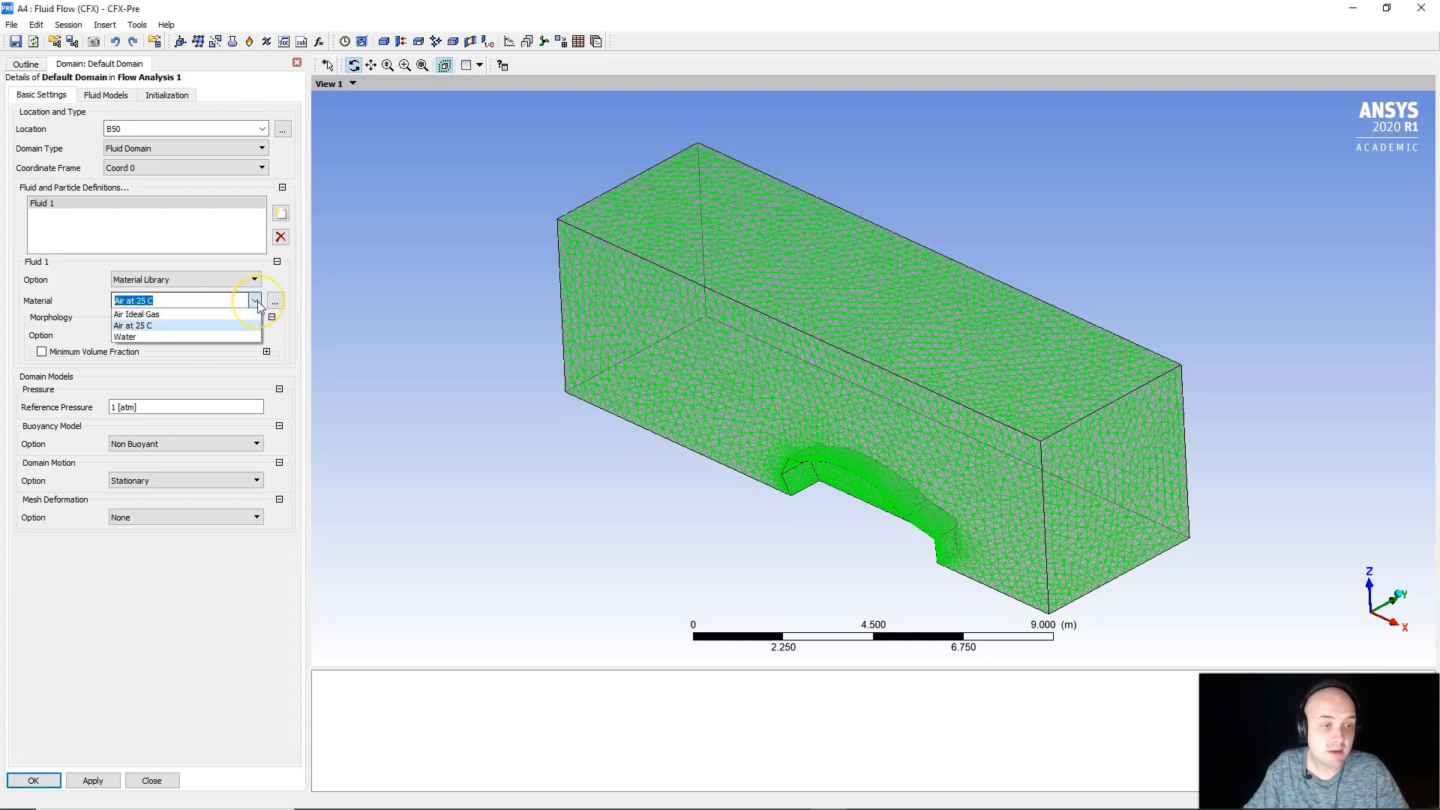
left_click(161, 316)
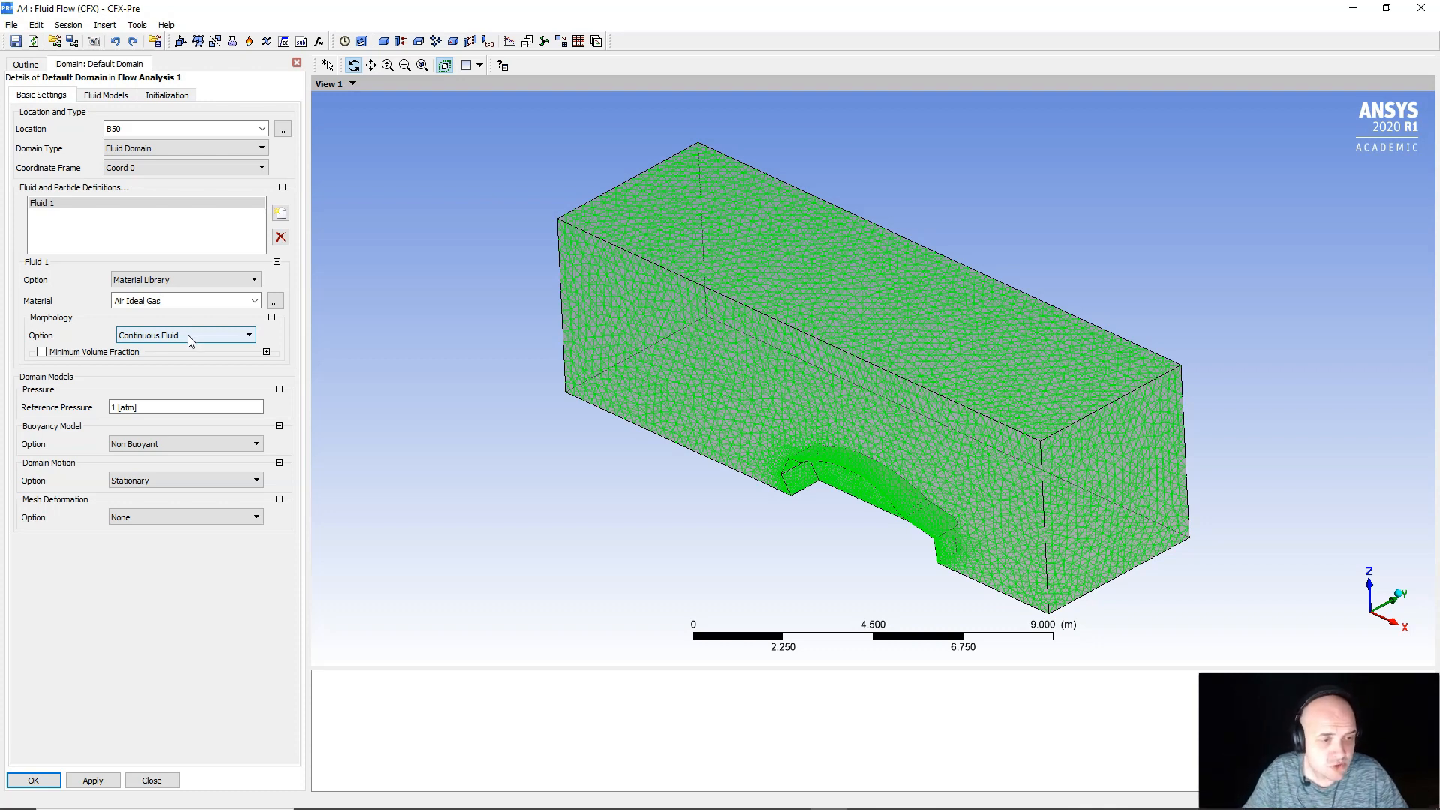
left_click(143, 410)
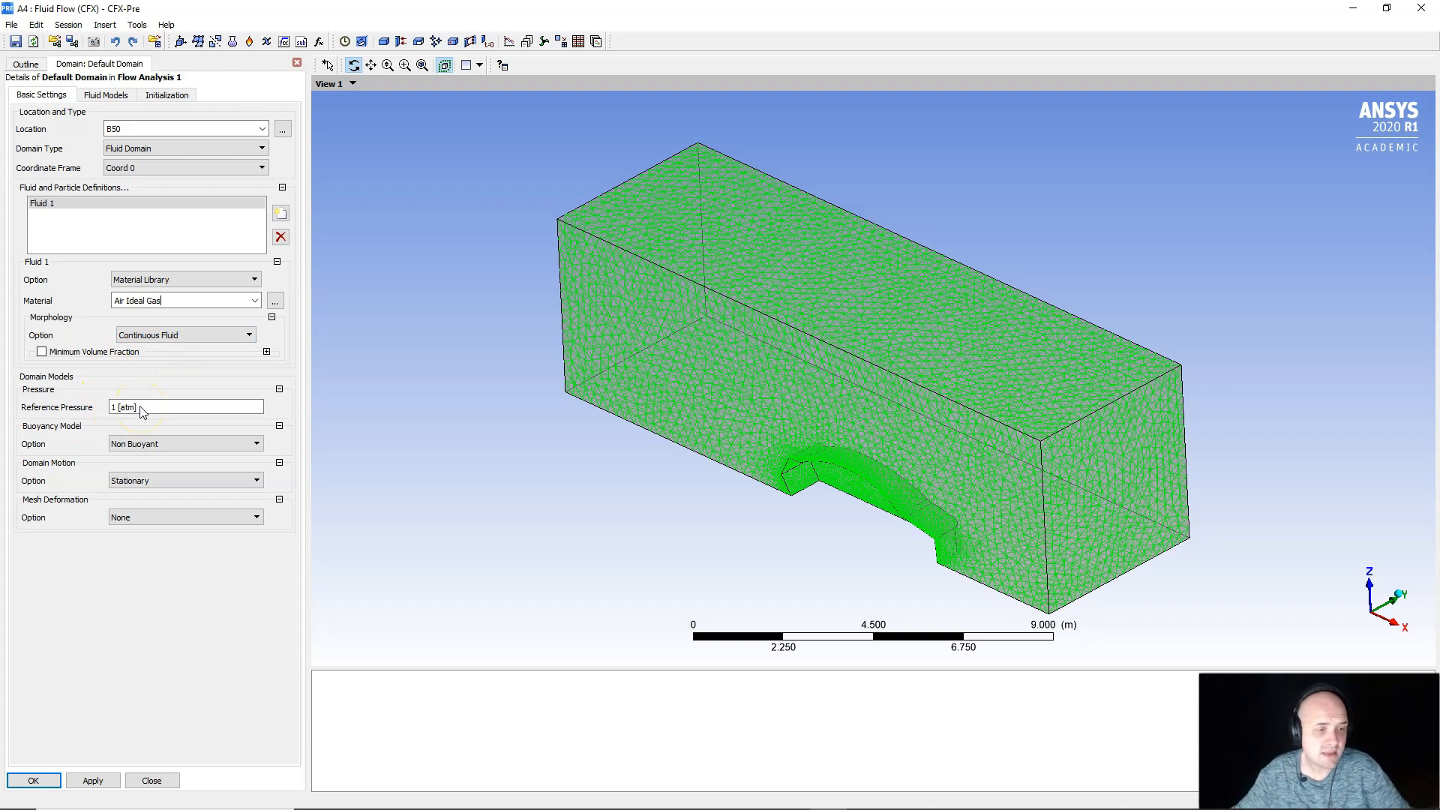
left_click(171, 444)
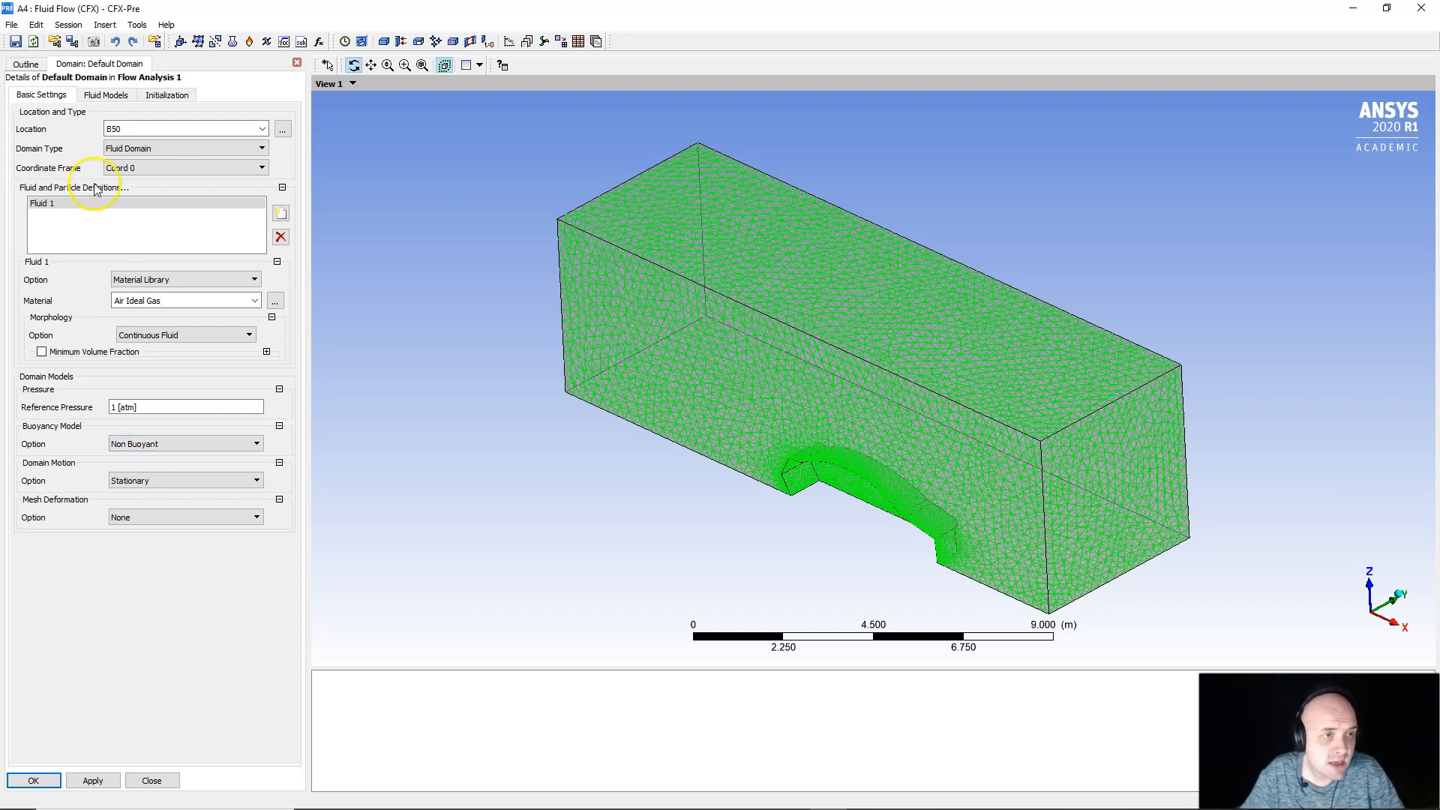
Set the domain's turbulence model to Shear Stress Transport and accept the domain settings.
left_click(97, 99)
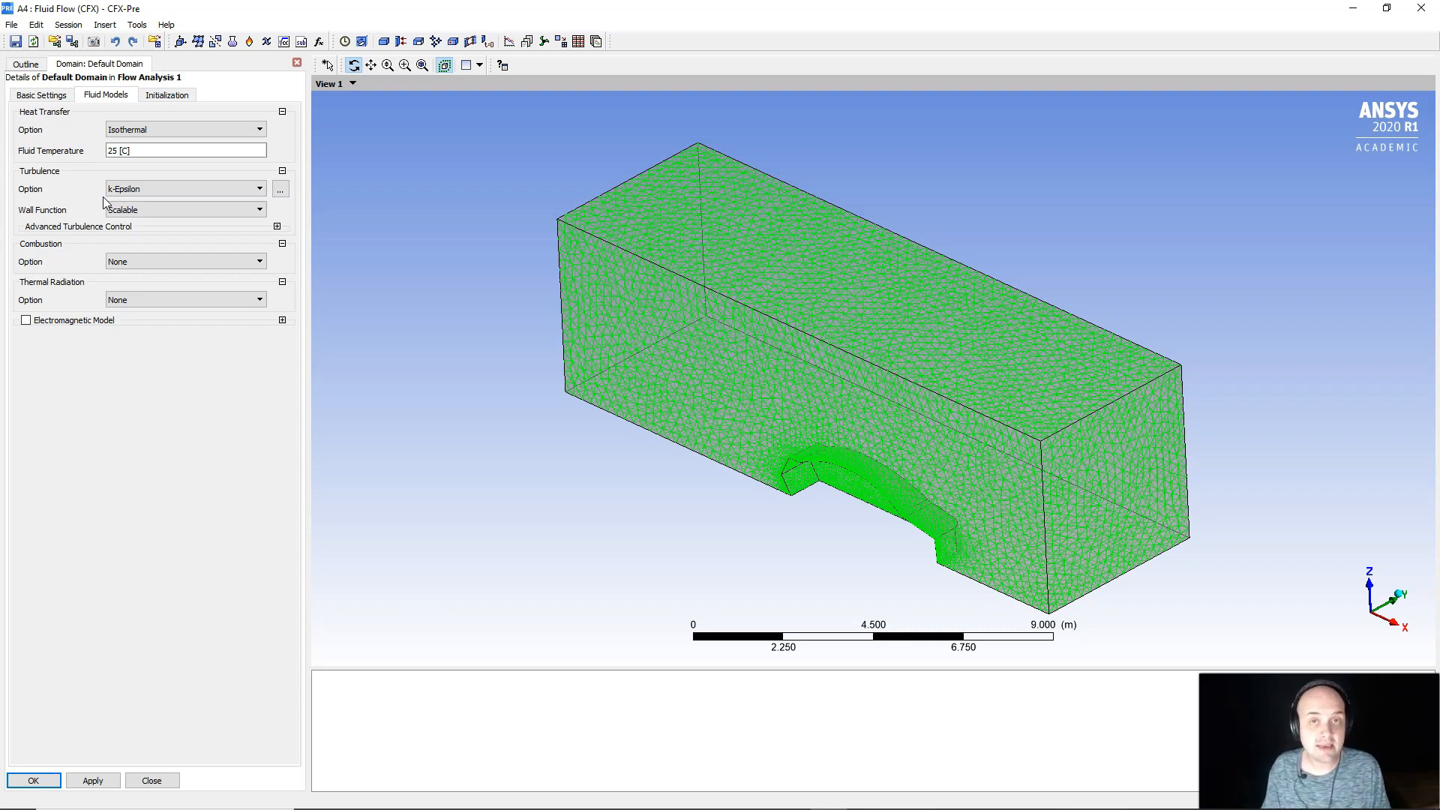
left_click(144, 189)
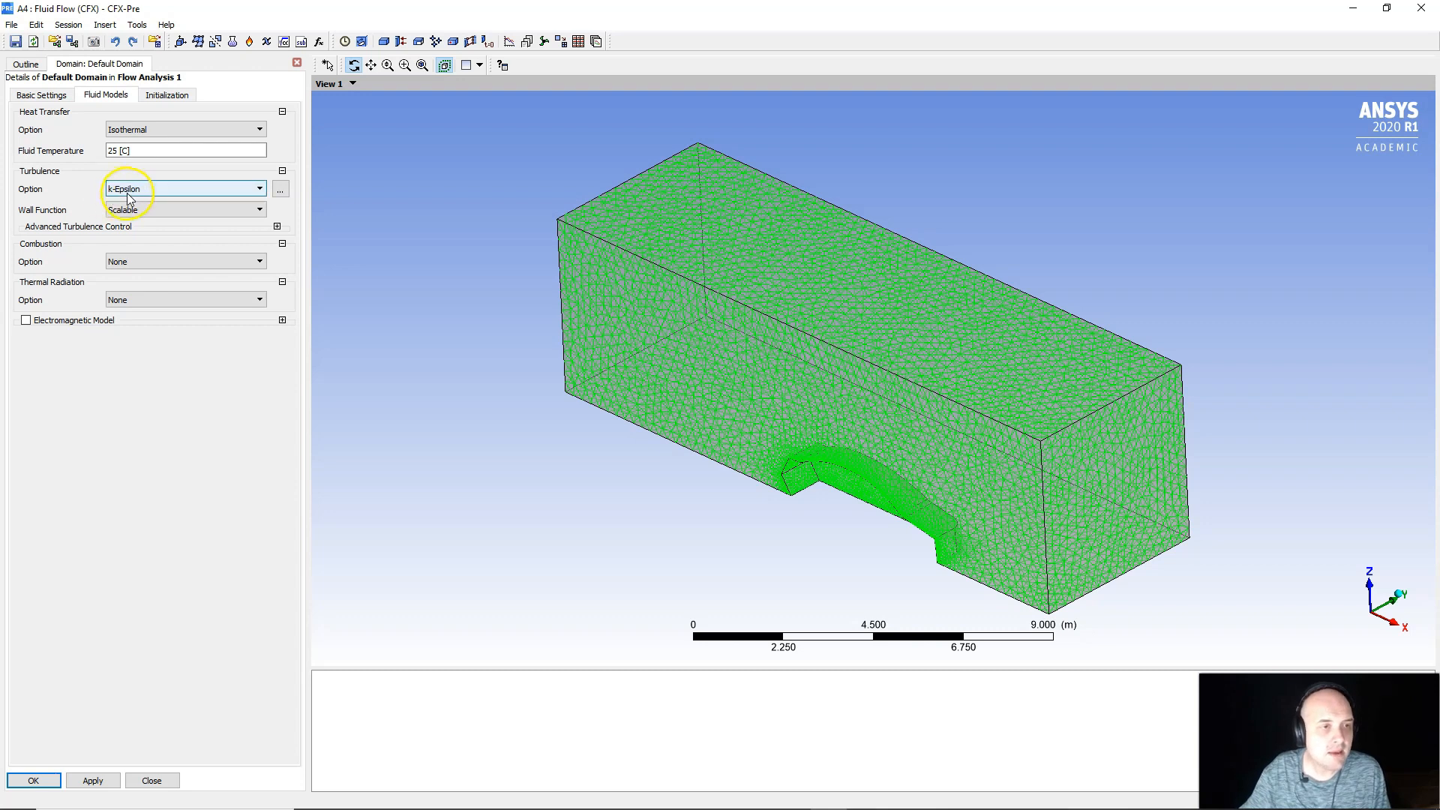
left_click(136, 225)
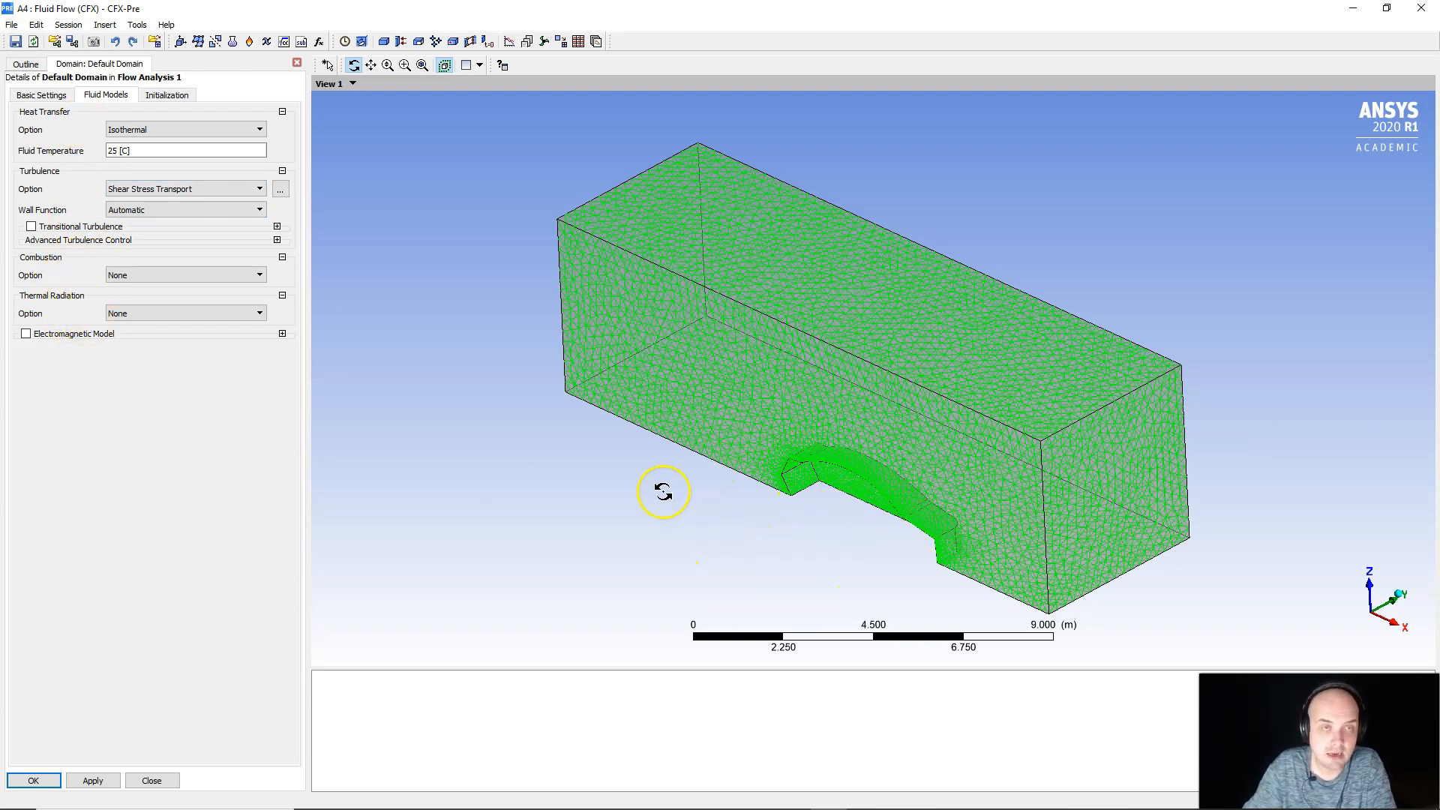
left_click(34, 780)
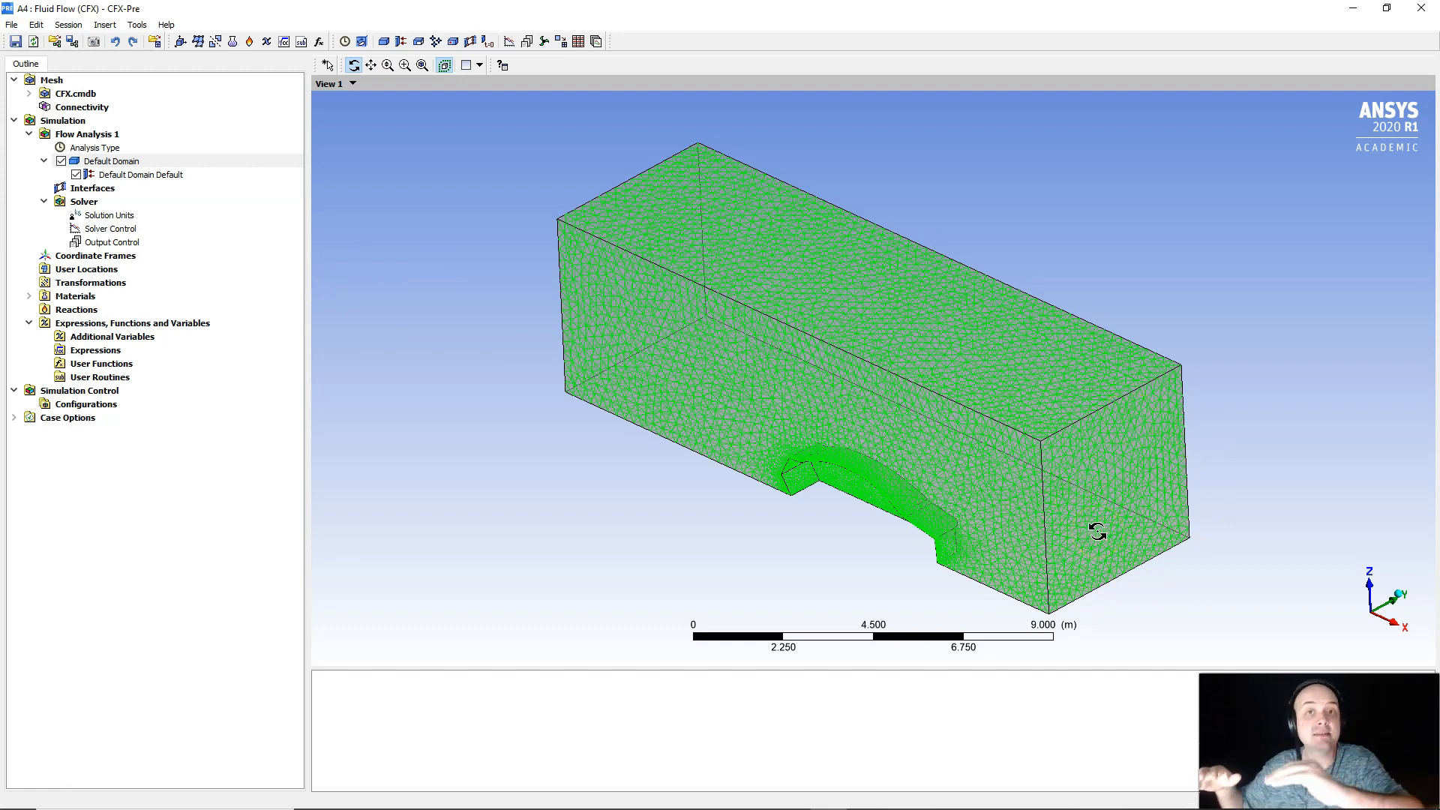
Insert a boundary named ENTRADA into Default Domain.
right_click(129, 165)
mouse_move(188, 220)
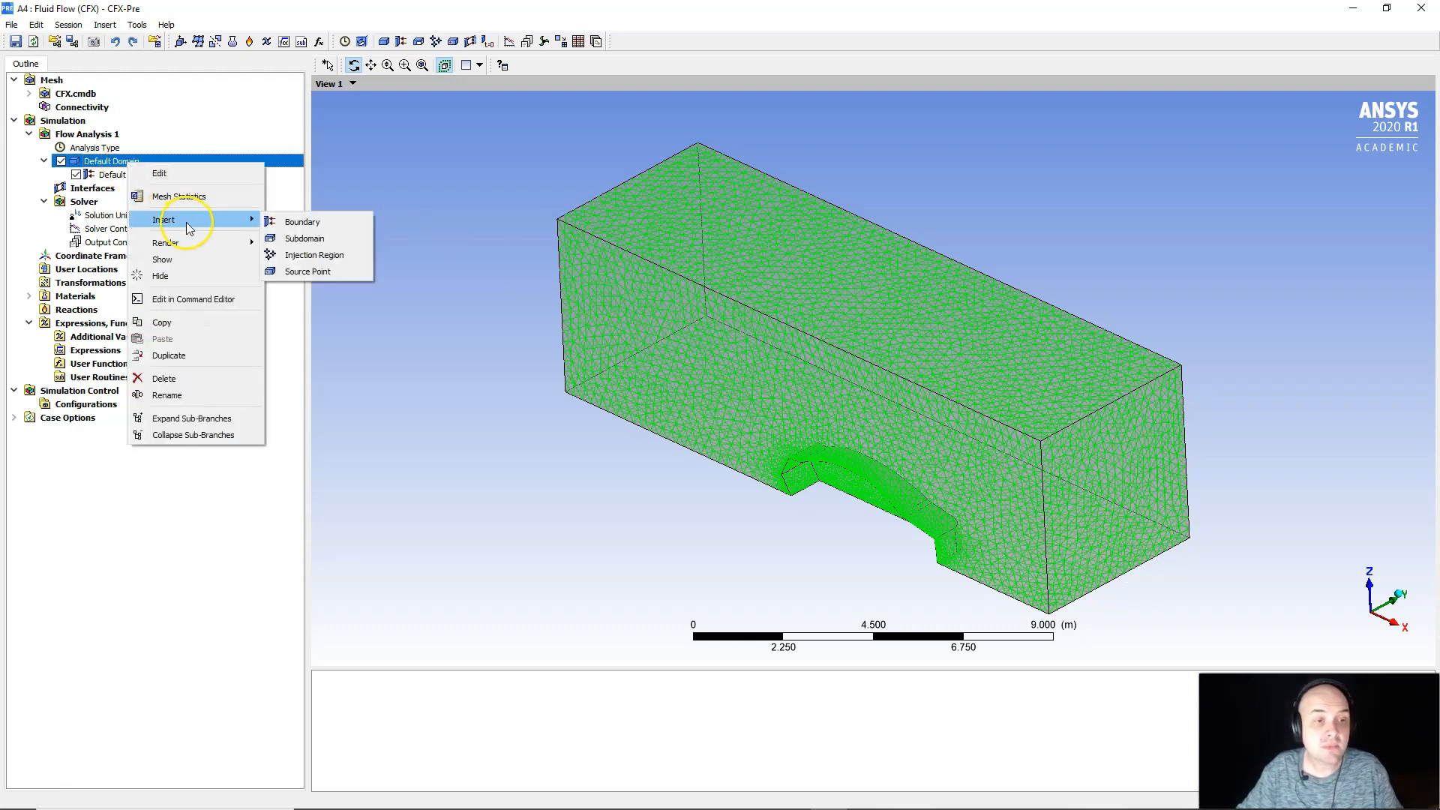
left_click(310, 225)
type("EN")
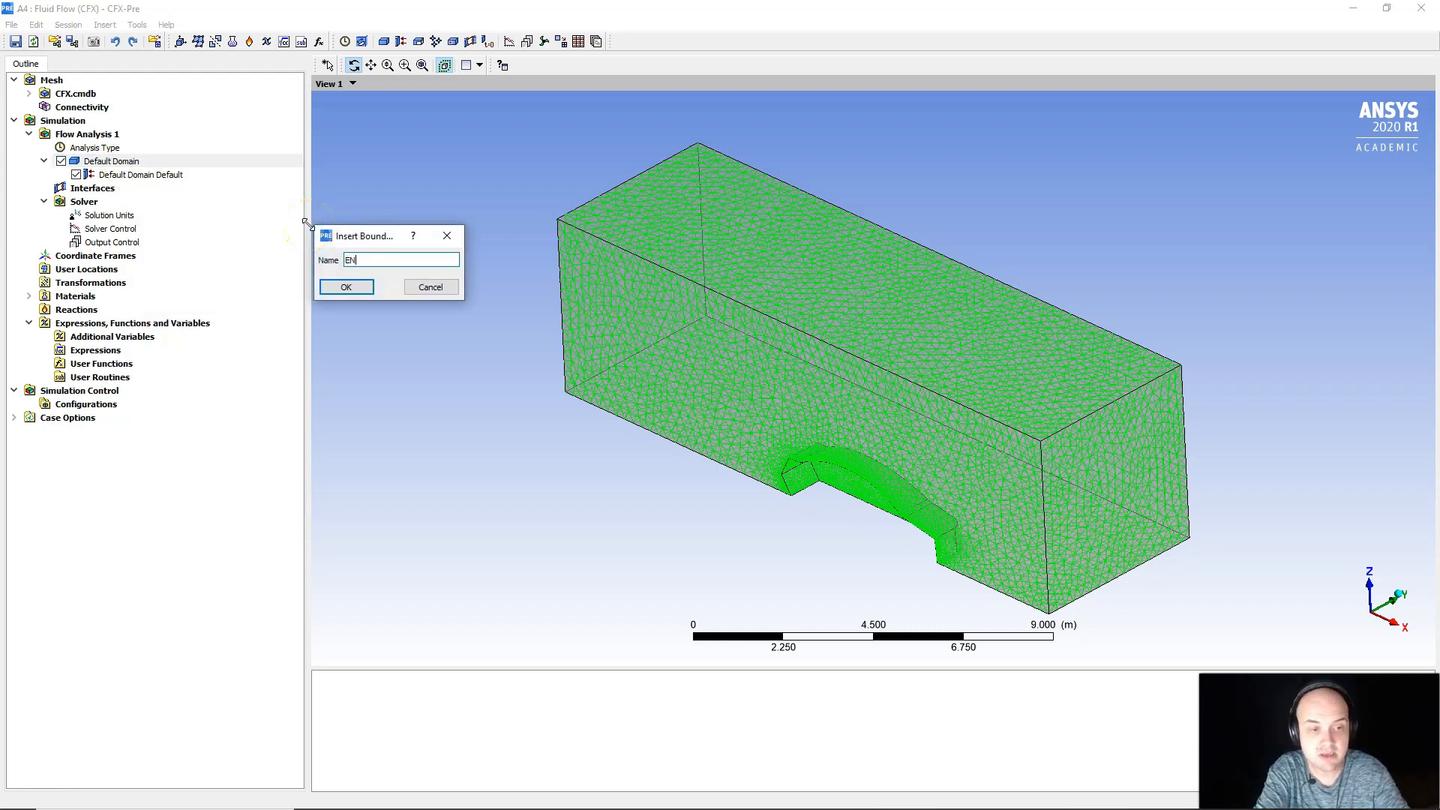
type("TRADA")
key("Return")
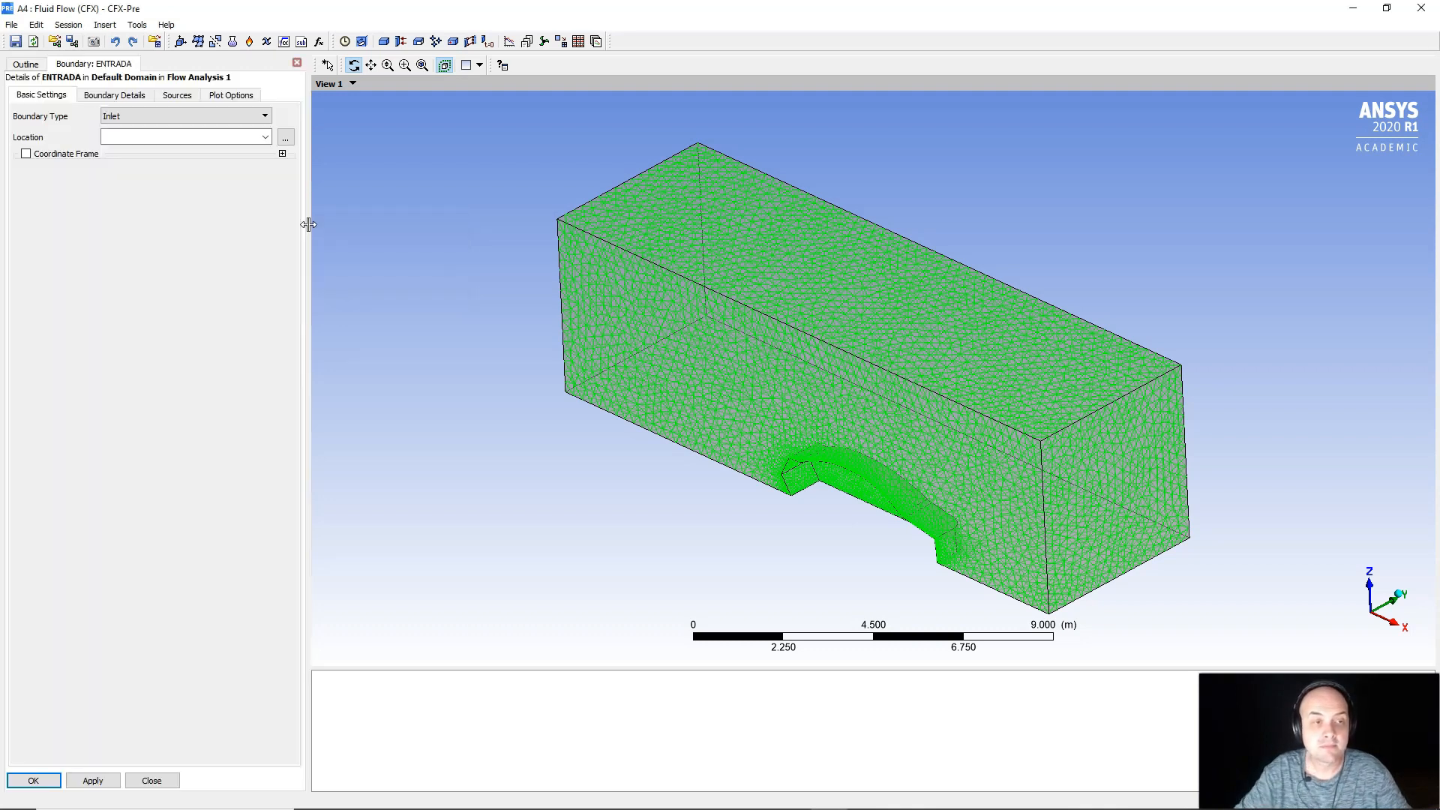
Assign the tunnel's end face on the +X side, F55.50, as the location of the ENTRADA inlet.
left_click(215, 137)
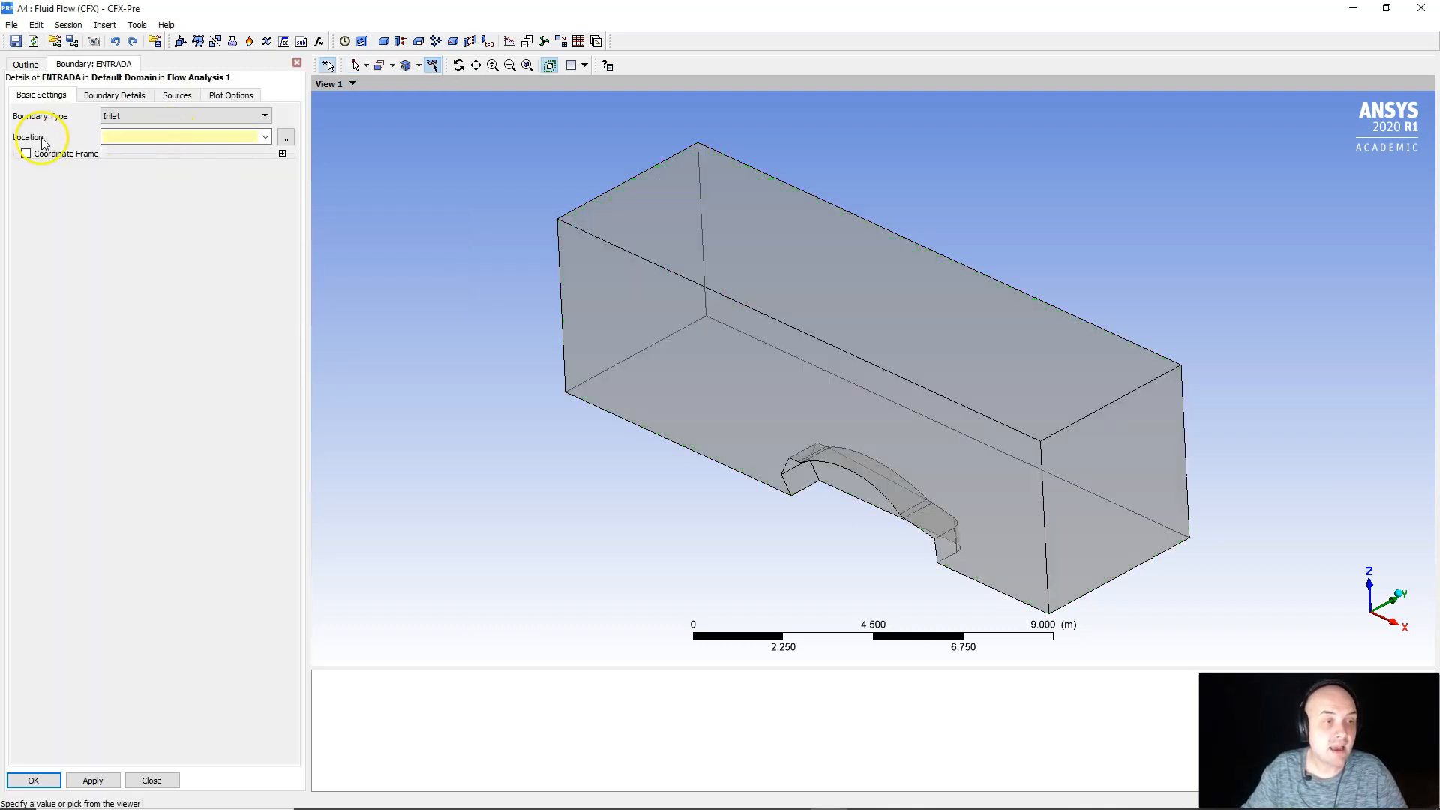
left_click(1125, 509)
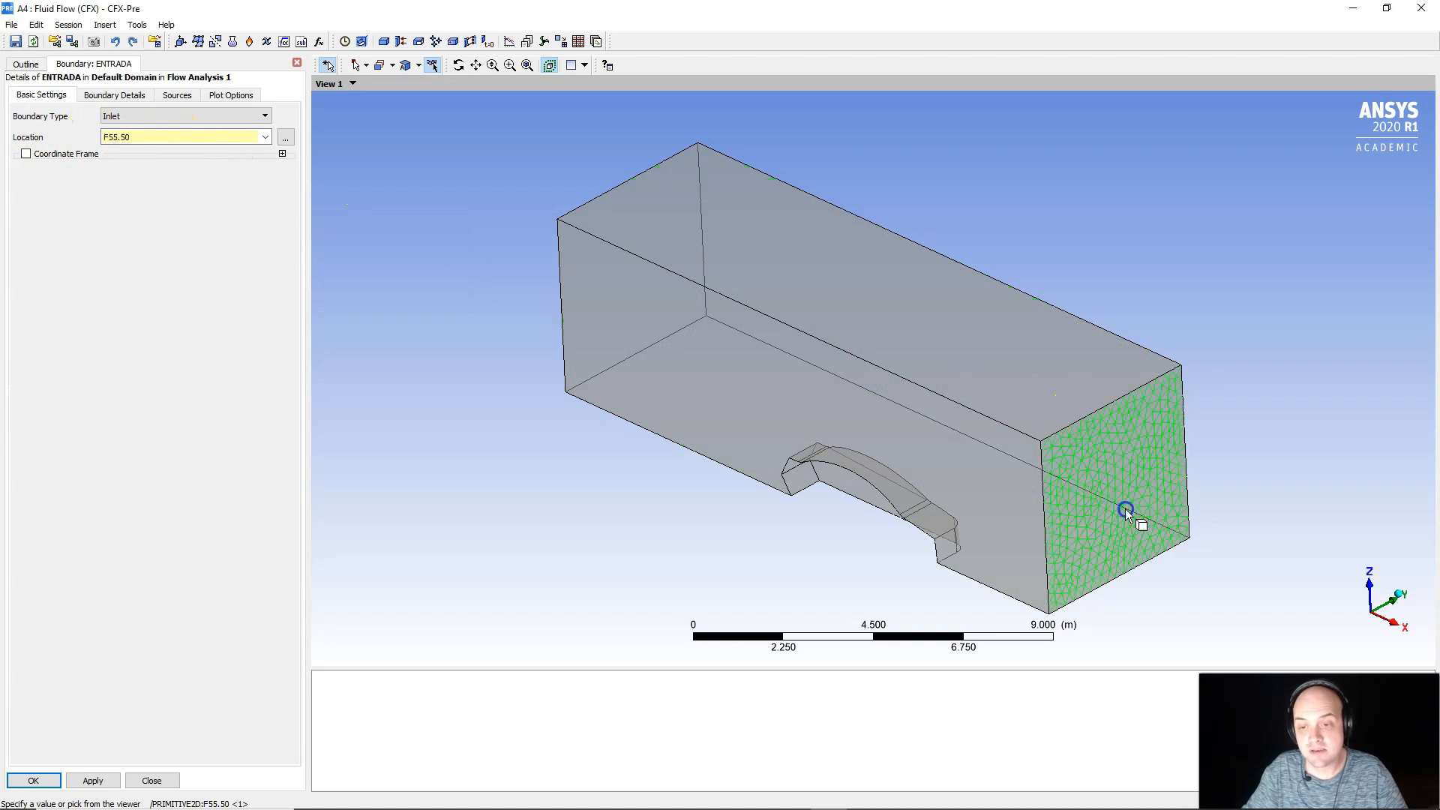
left_click_drag(1097, 491, 821, 465)
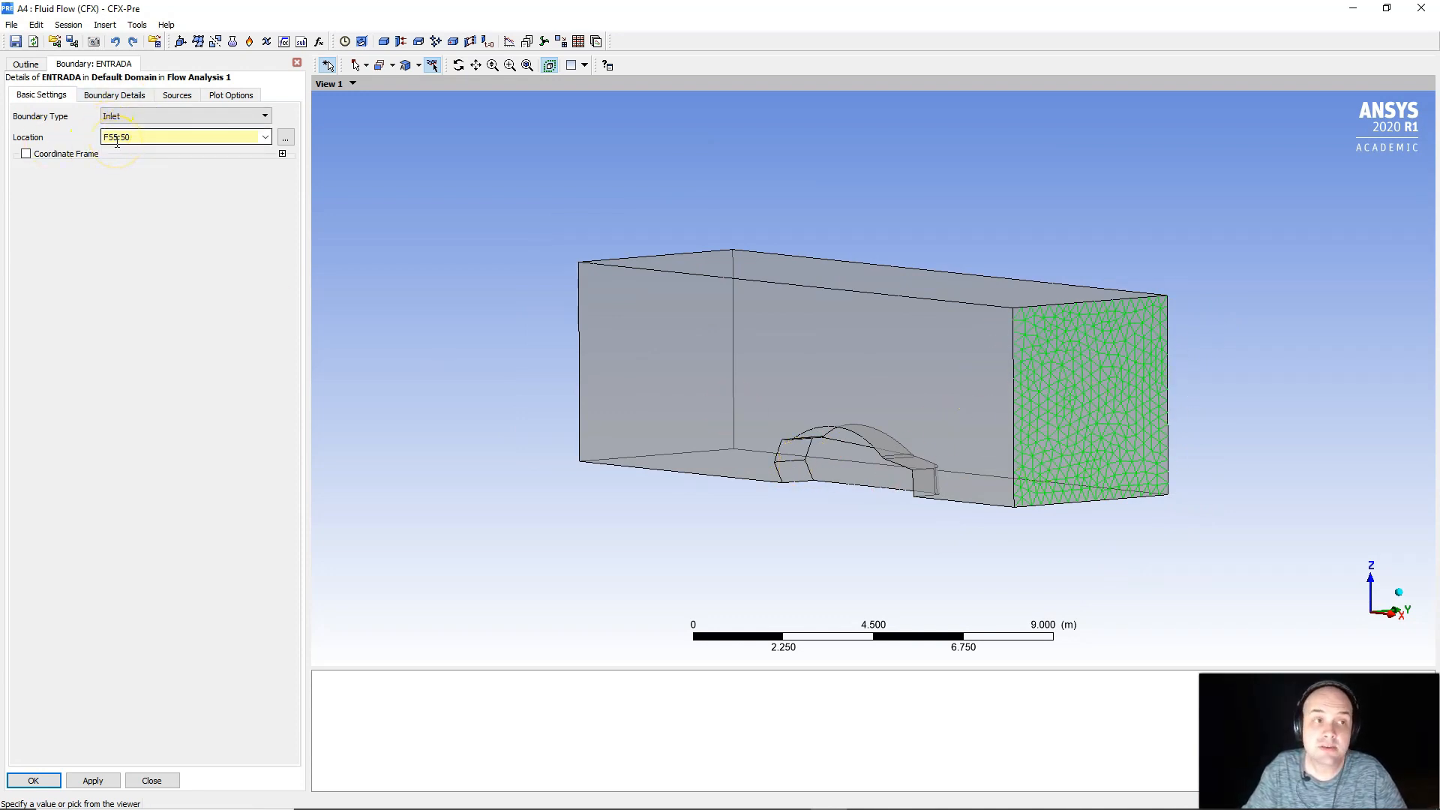
Set the ENTRADA inlet's normal speed to 120 km hr^-1 and accept the boundary.
left_click(114, 95)
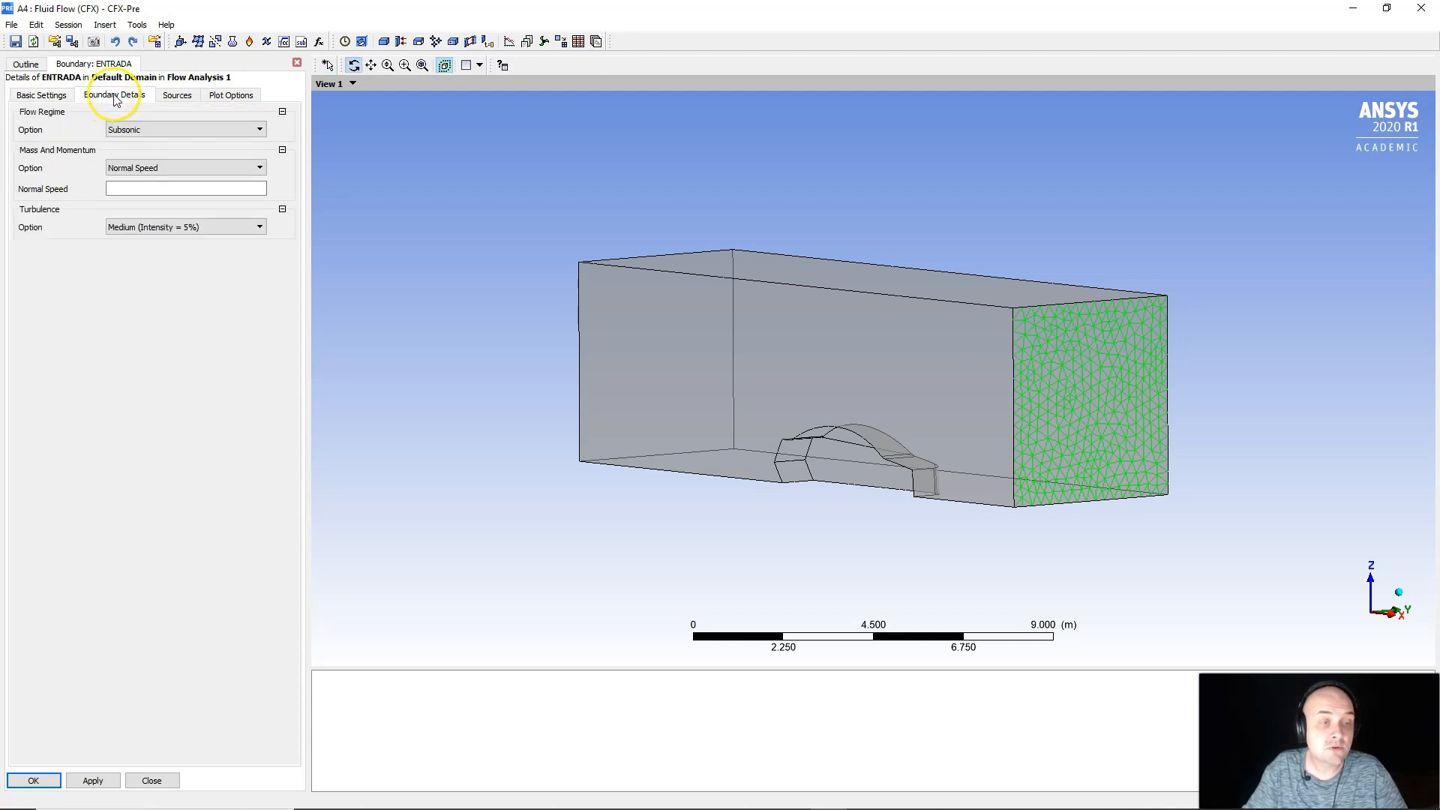
left_click(119, 188)
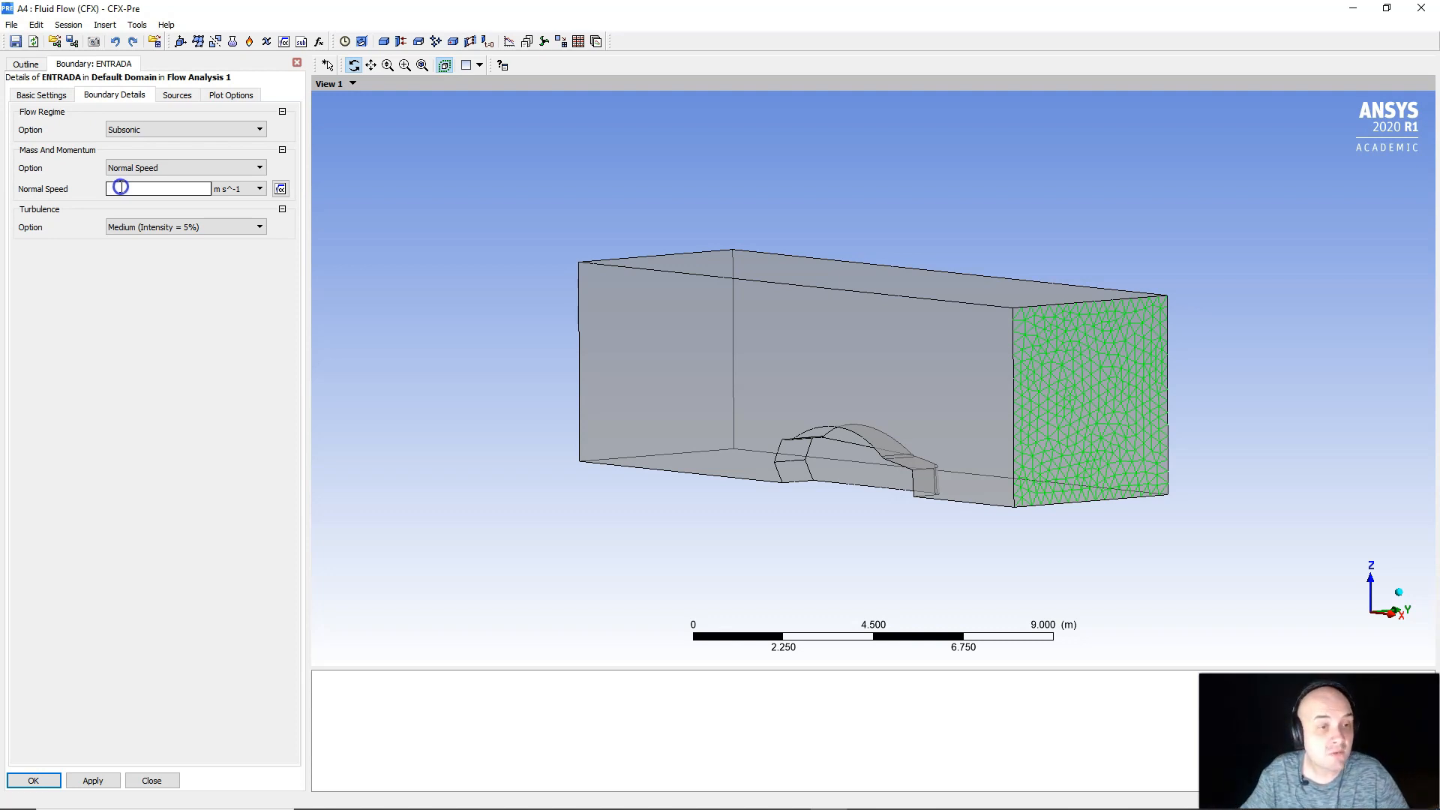
type("10")
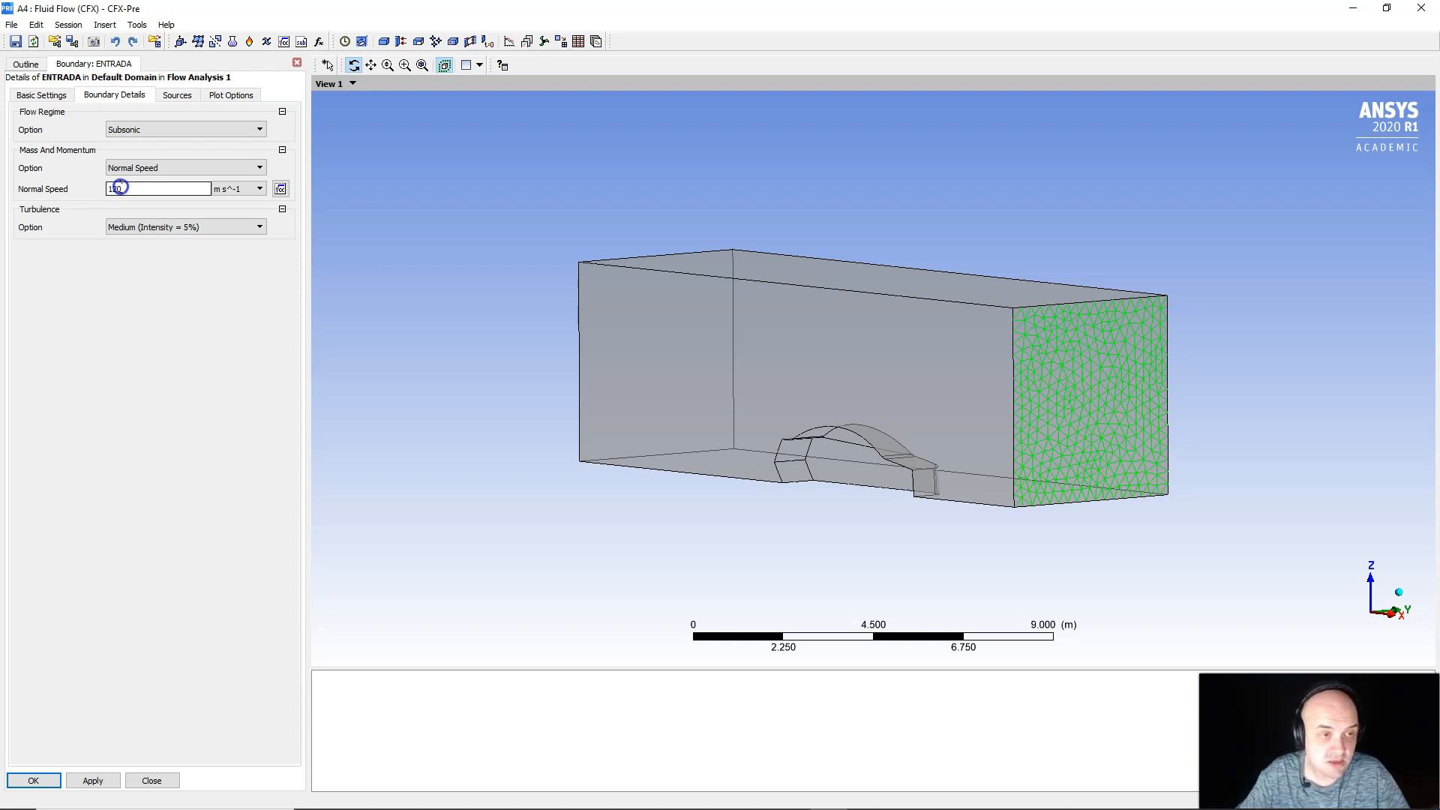
left_click(244, 192)
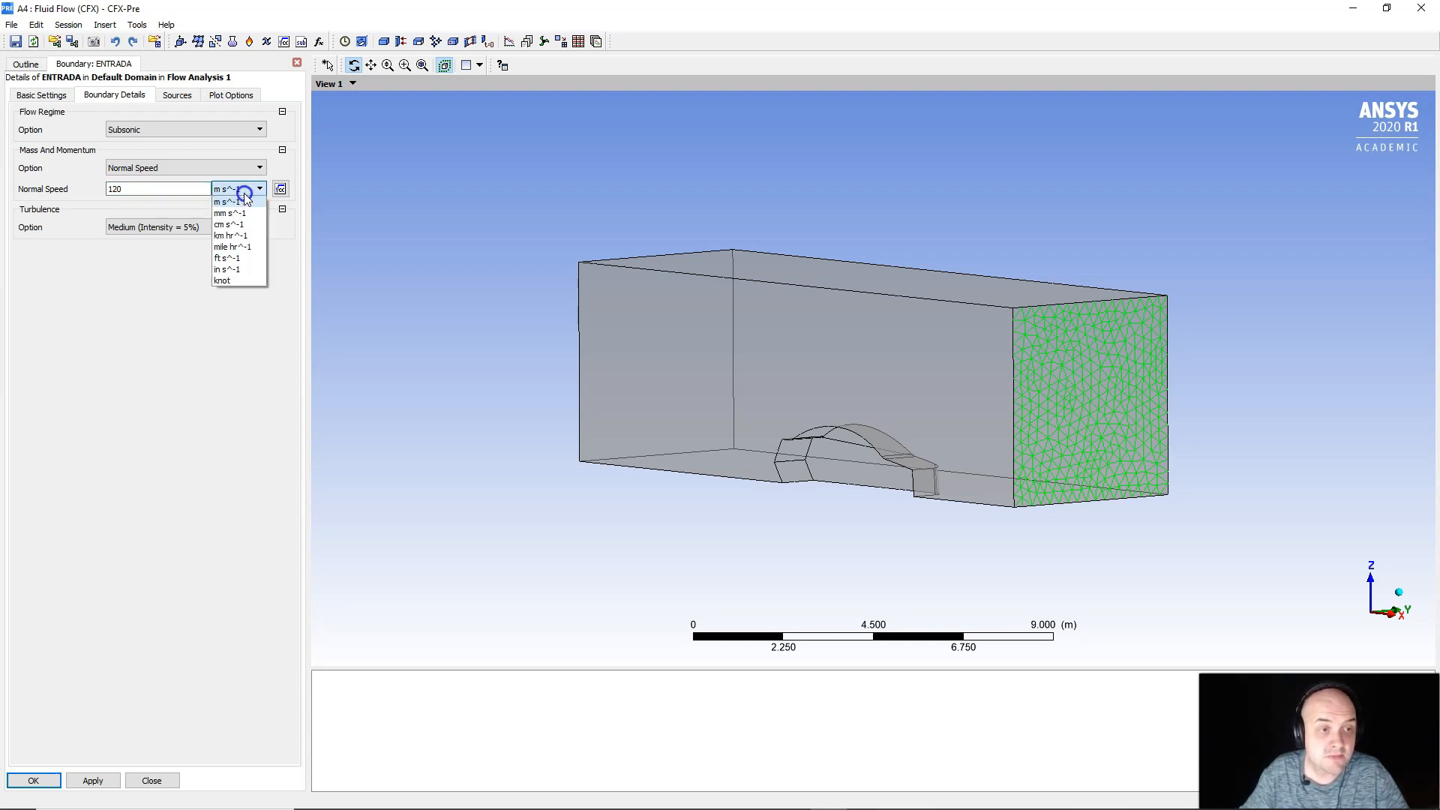
left_click(233, 235)
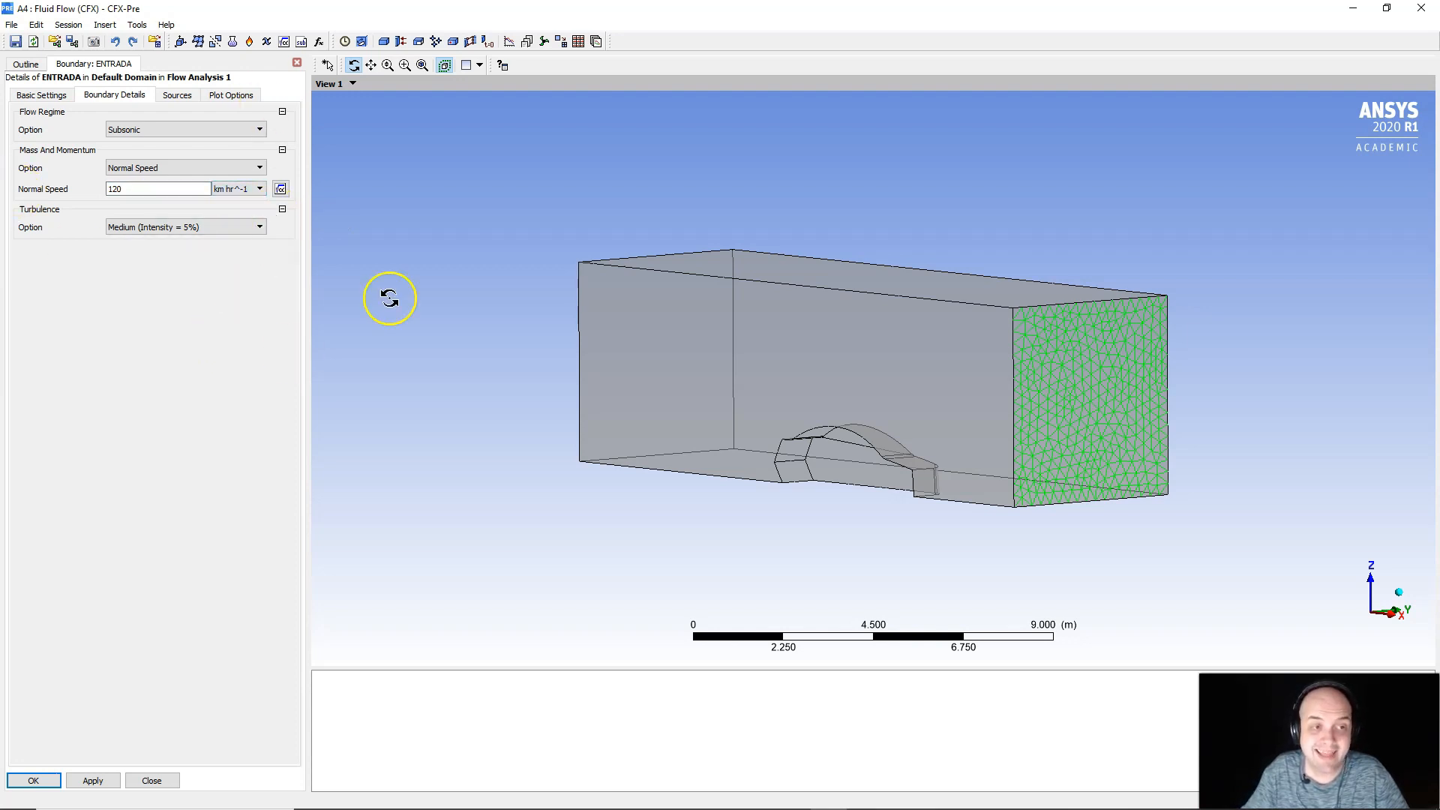
left_click(142, 361)
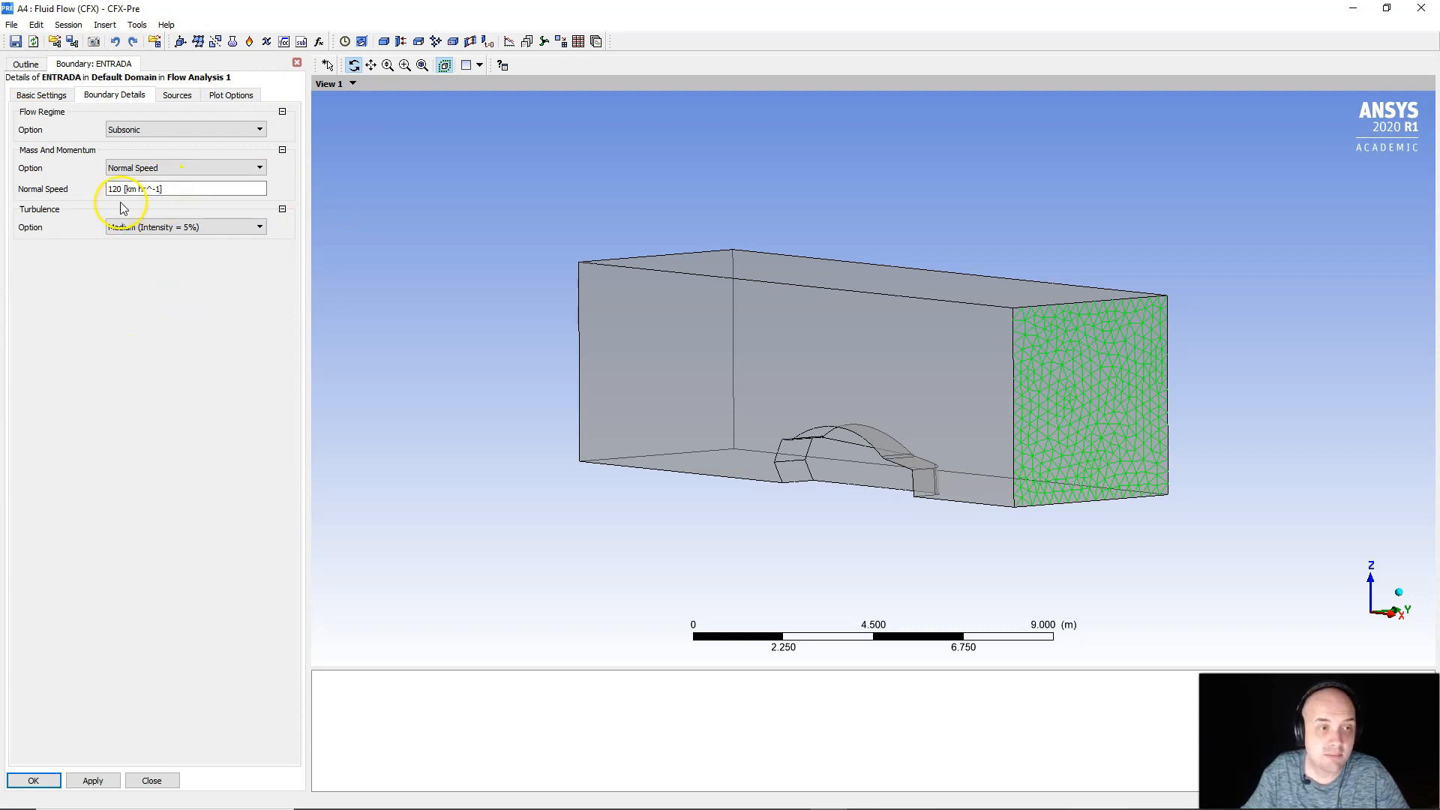
left_click(52, 785)
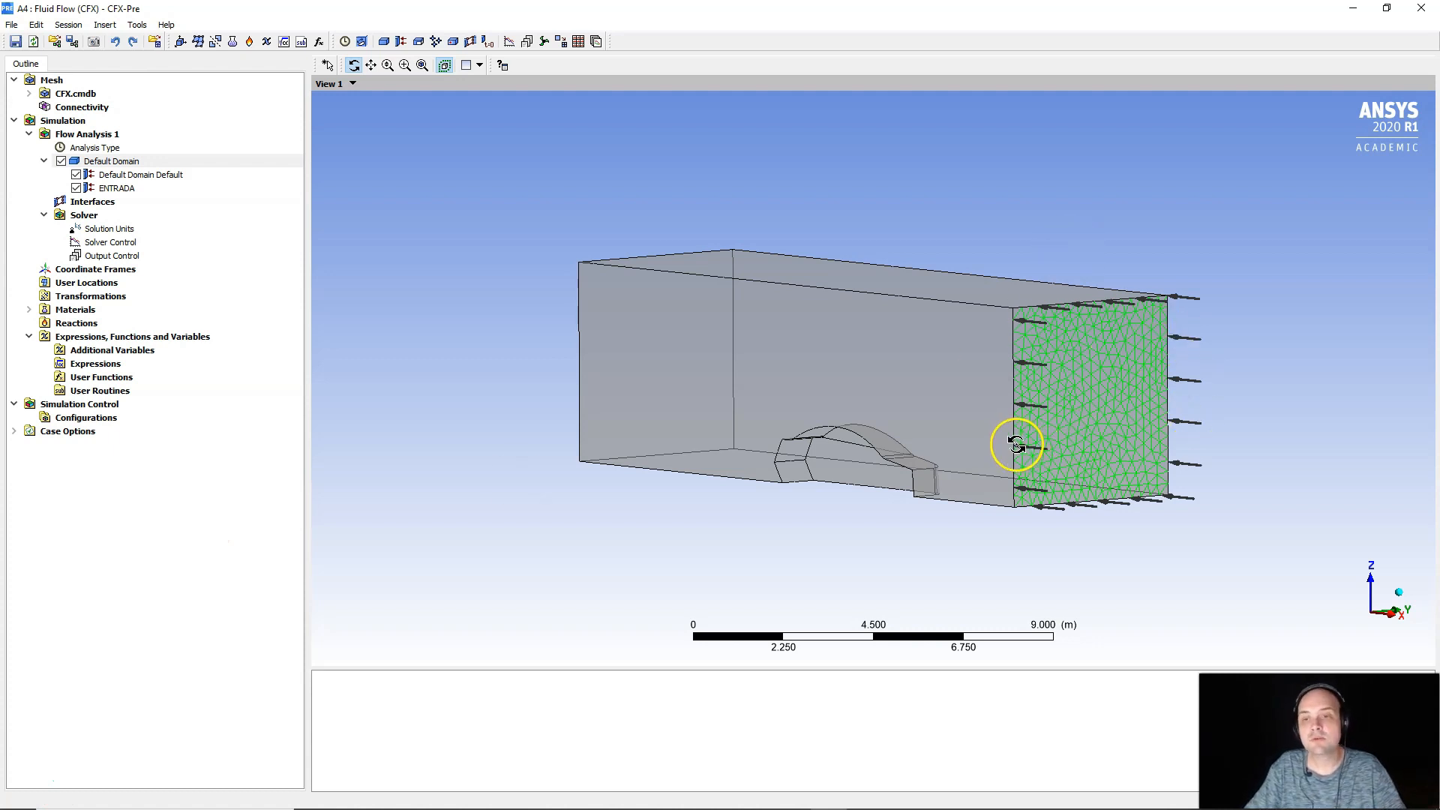
Insert a boundary named SAIDA into Default Domain.
left_click_drag(877, 390, 1017, 448)
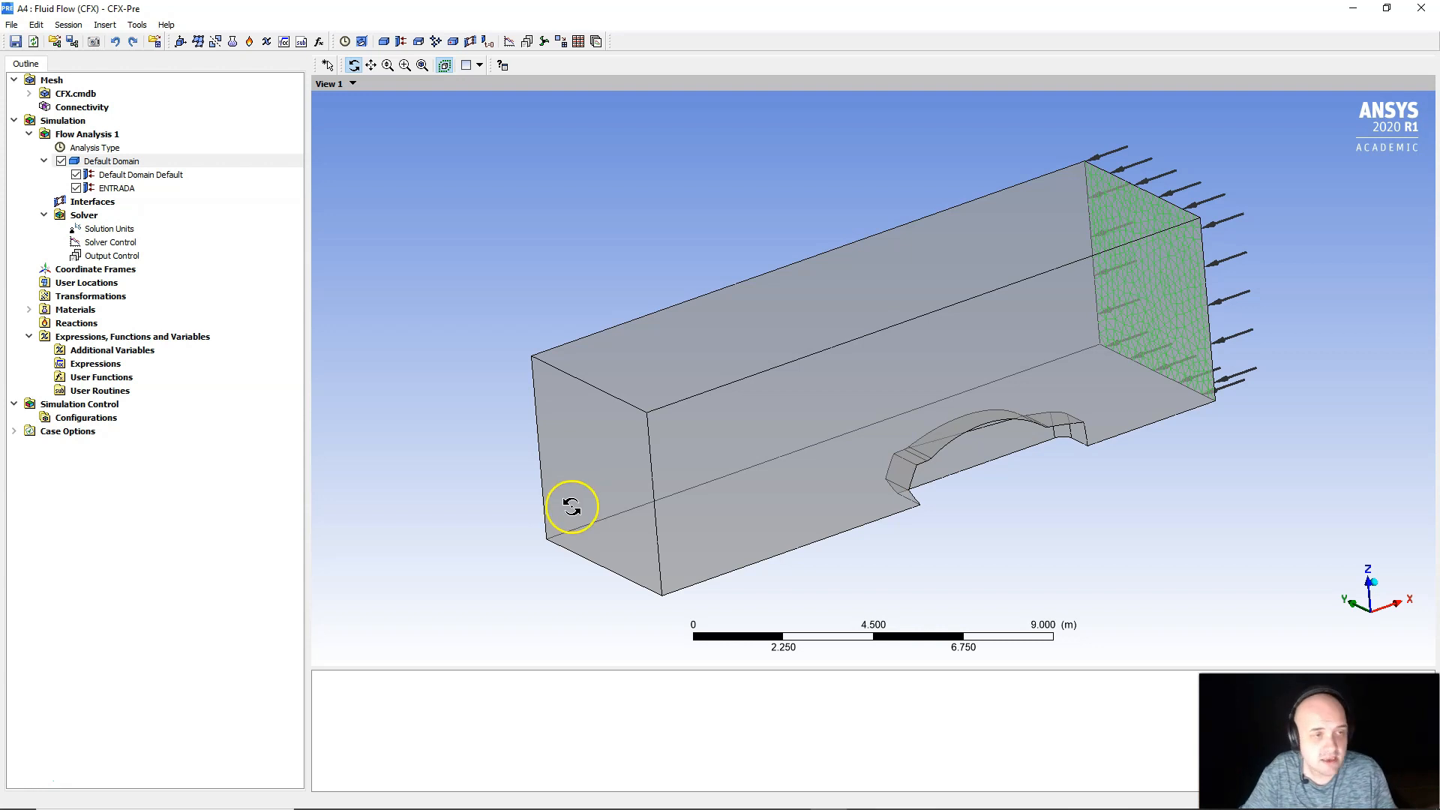
right_click(125, 162)
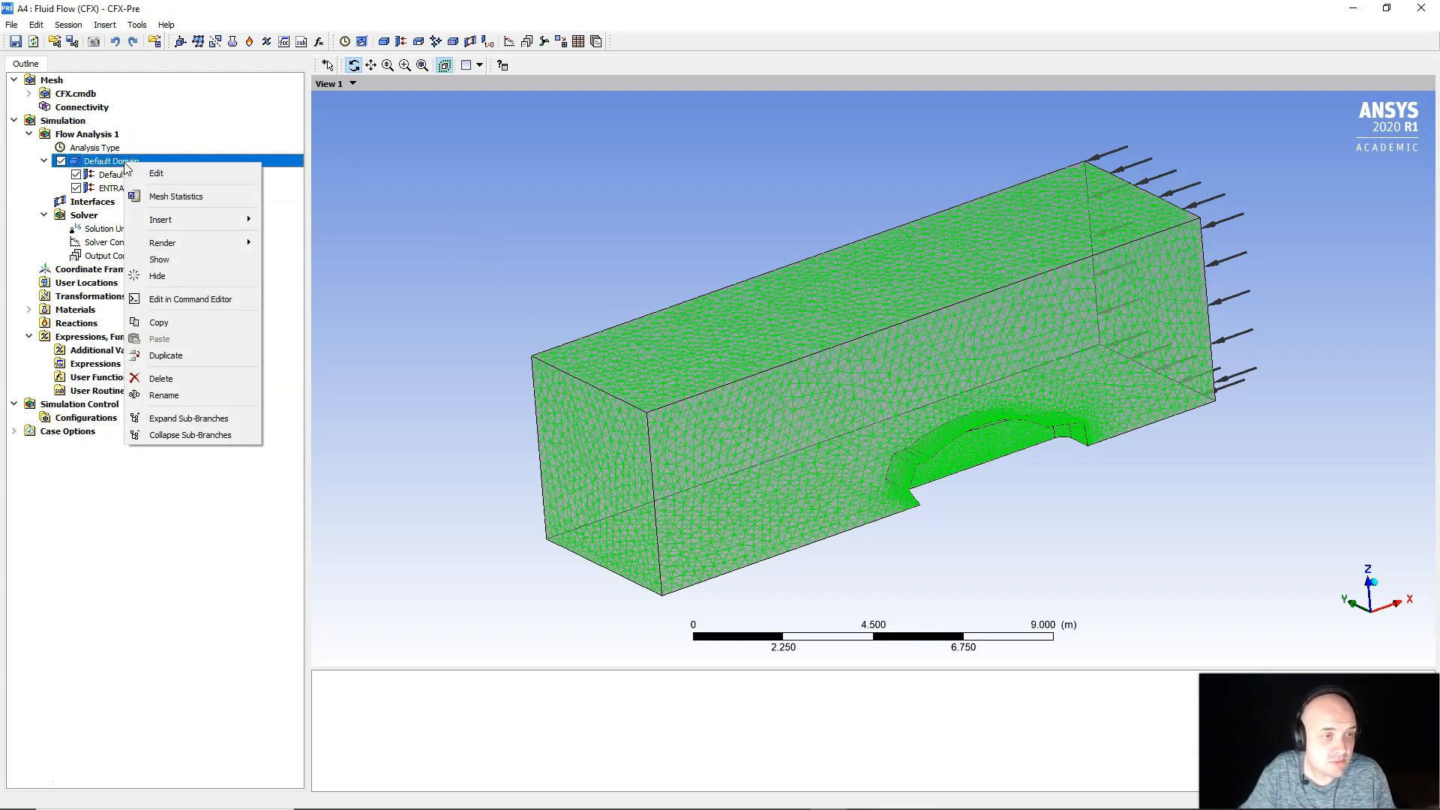
mouse_move(196, 219)
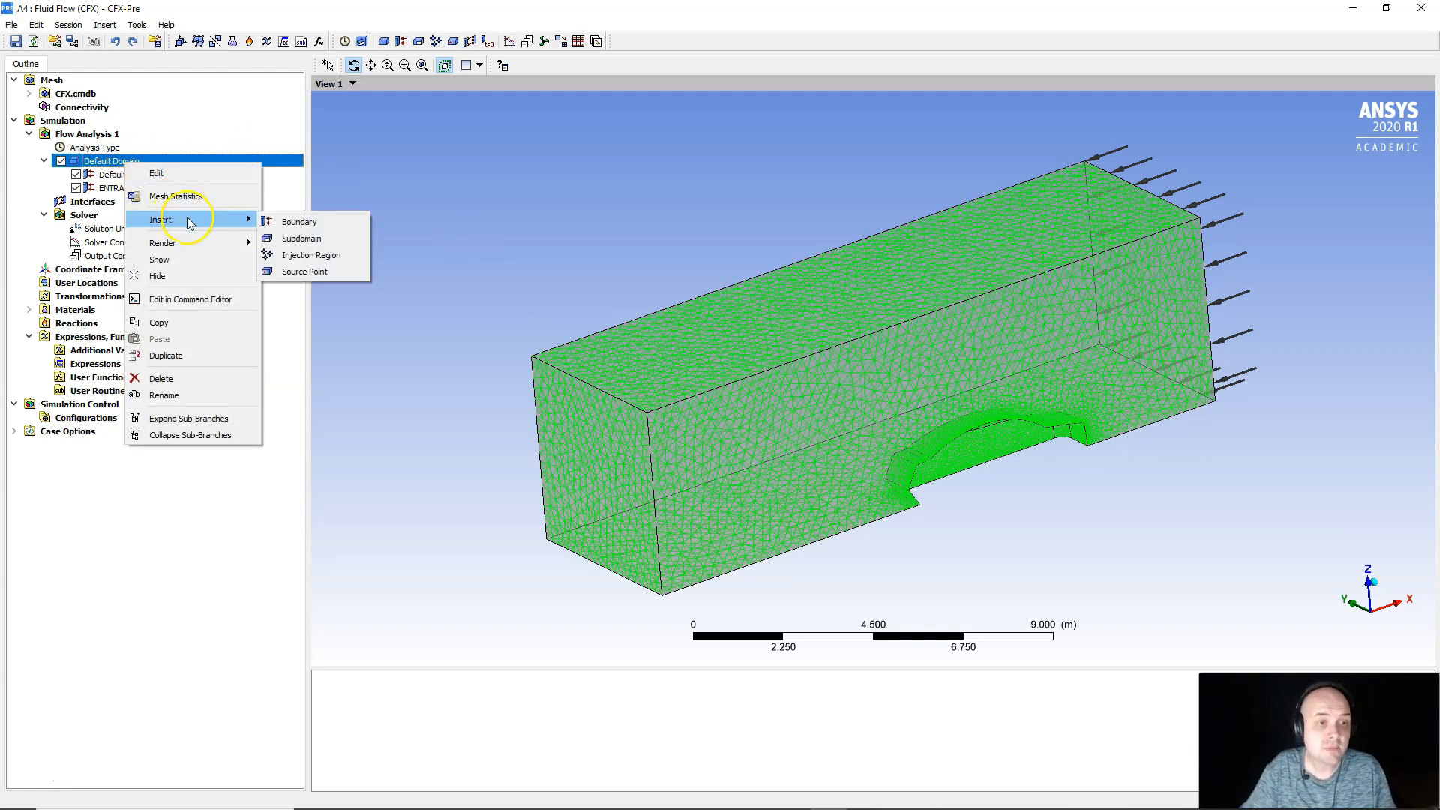
left_click(305, 222)
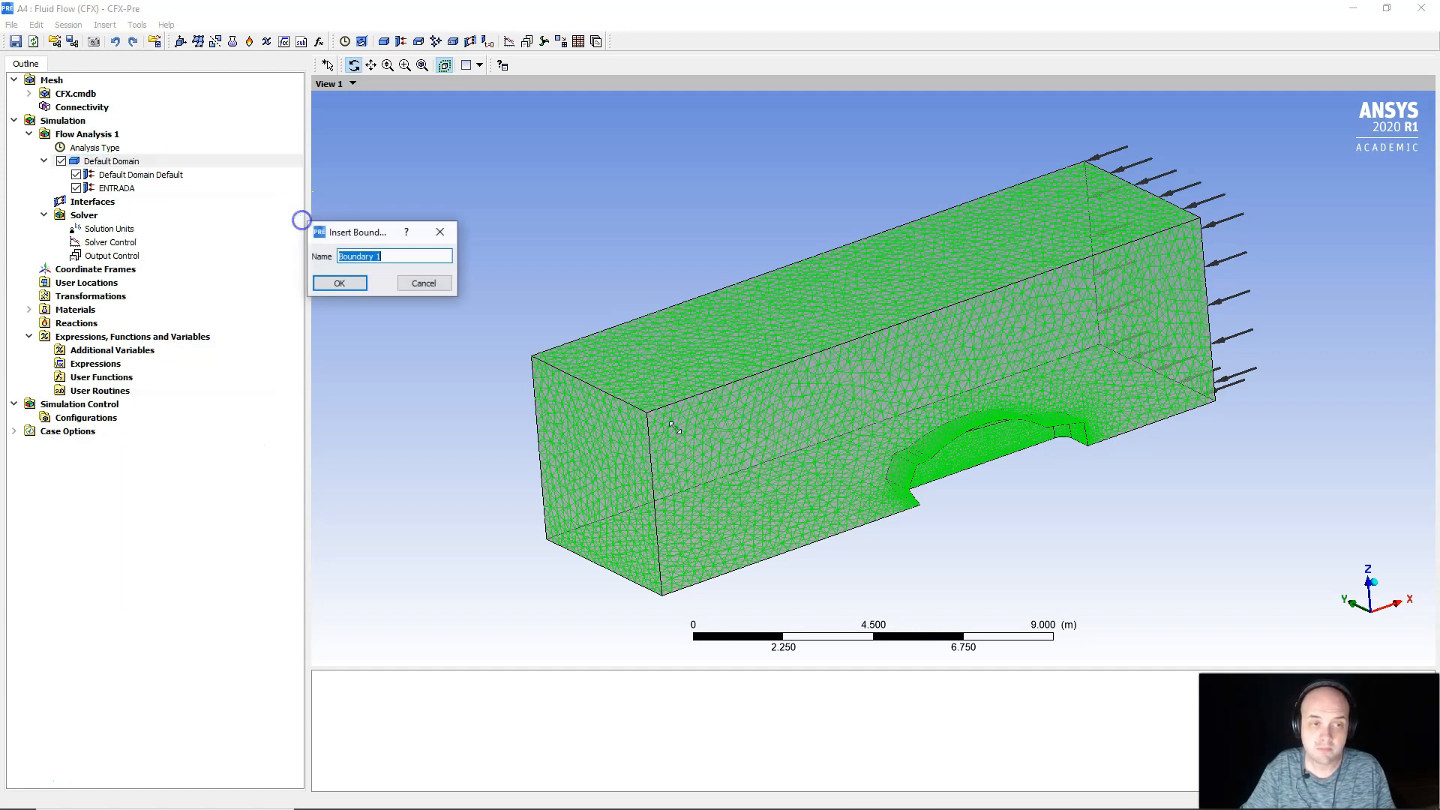
type("SAIDA")
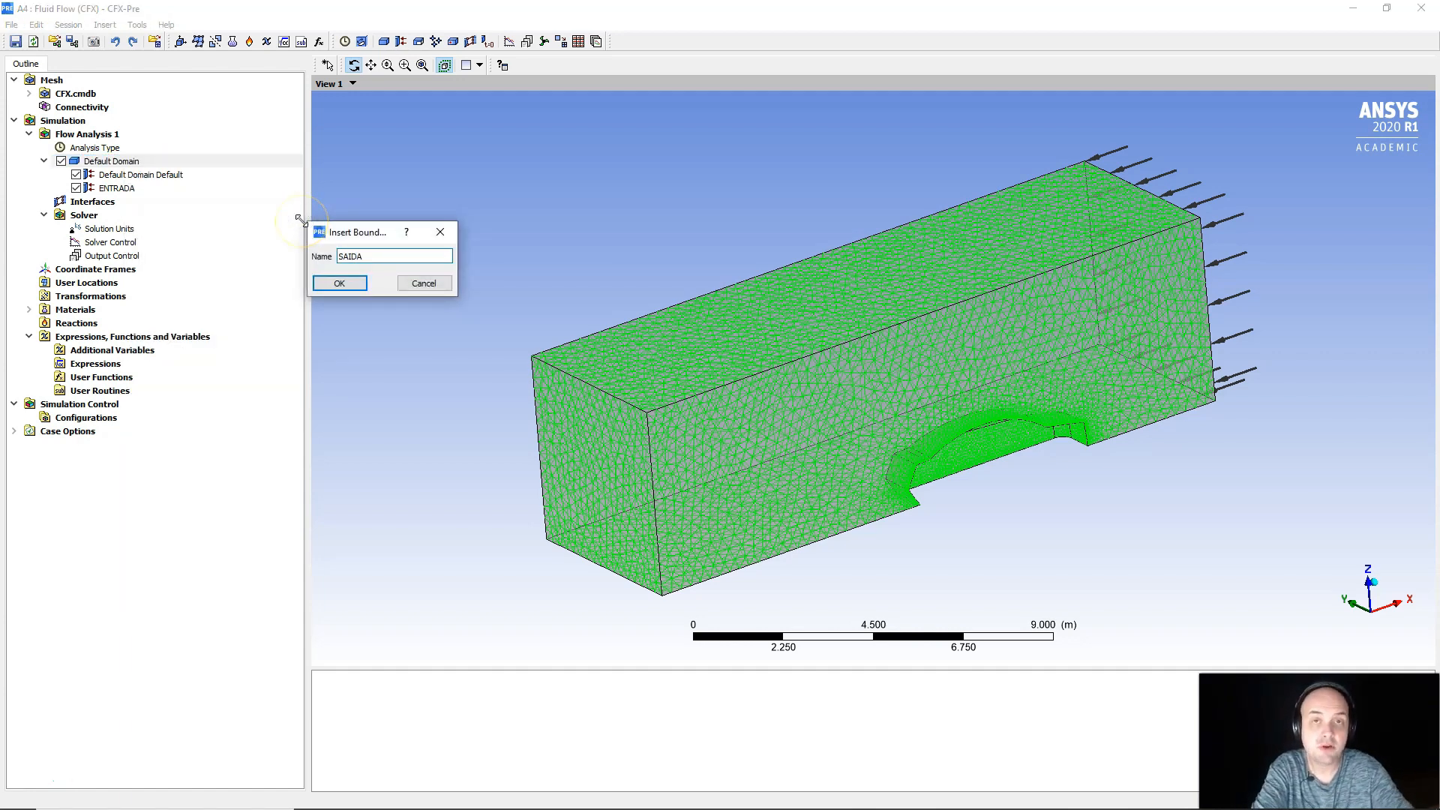
key("Return")
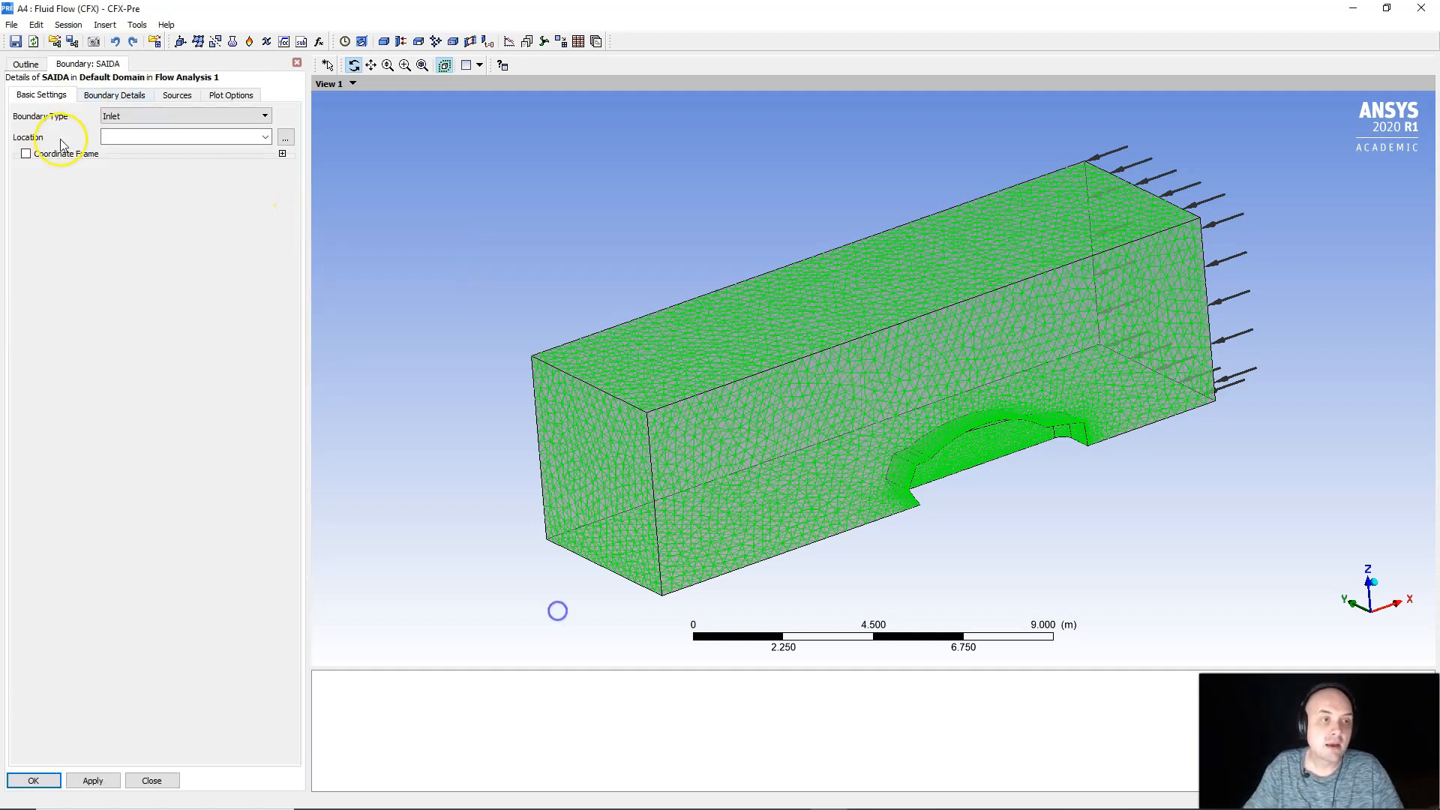
Make SAIDA an Outlet located on the tunnel's end face on the -X side, F53.50.
left_click(109, 116)
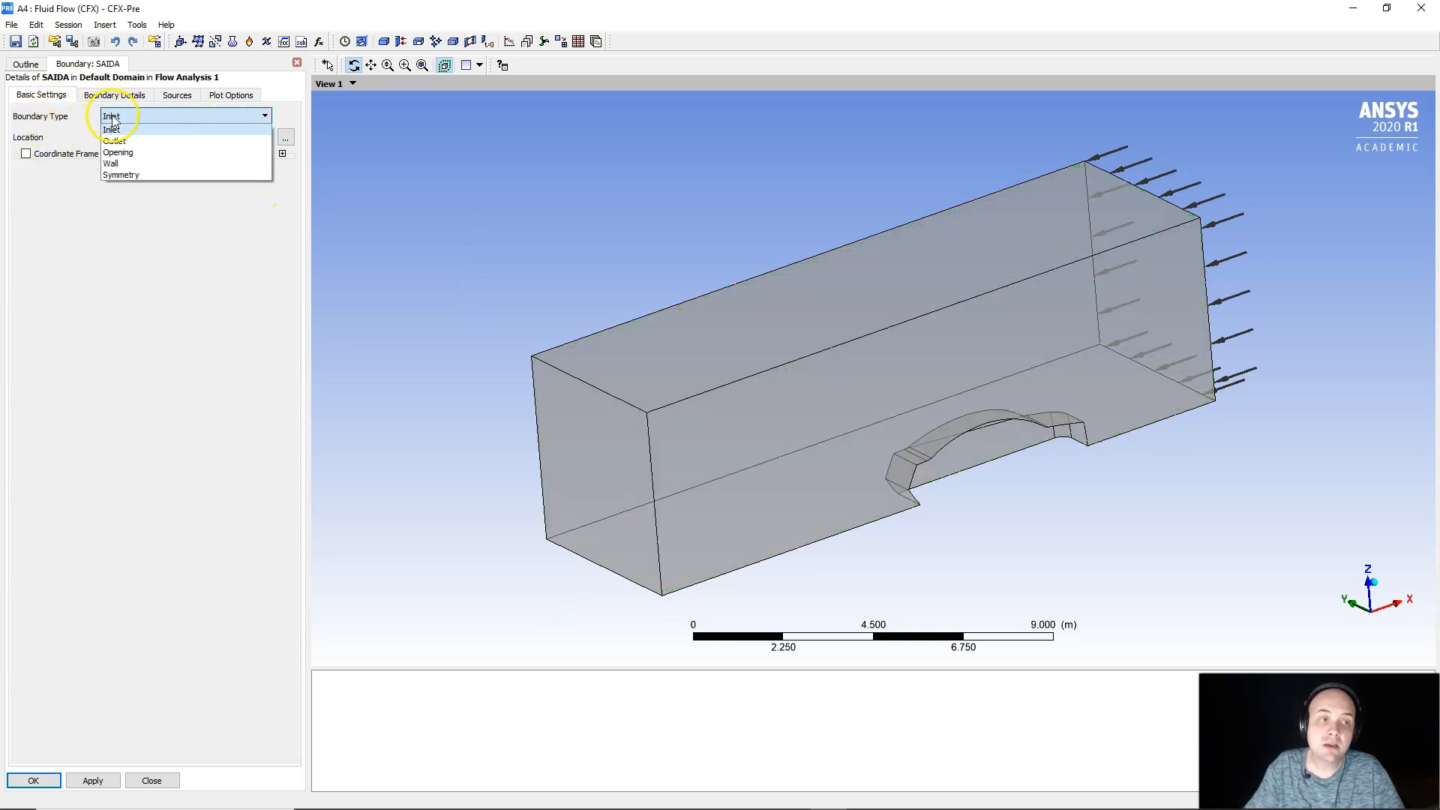
left_click(110, 140)
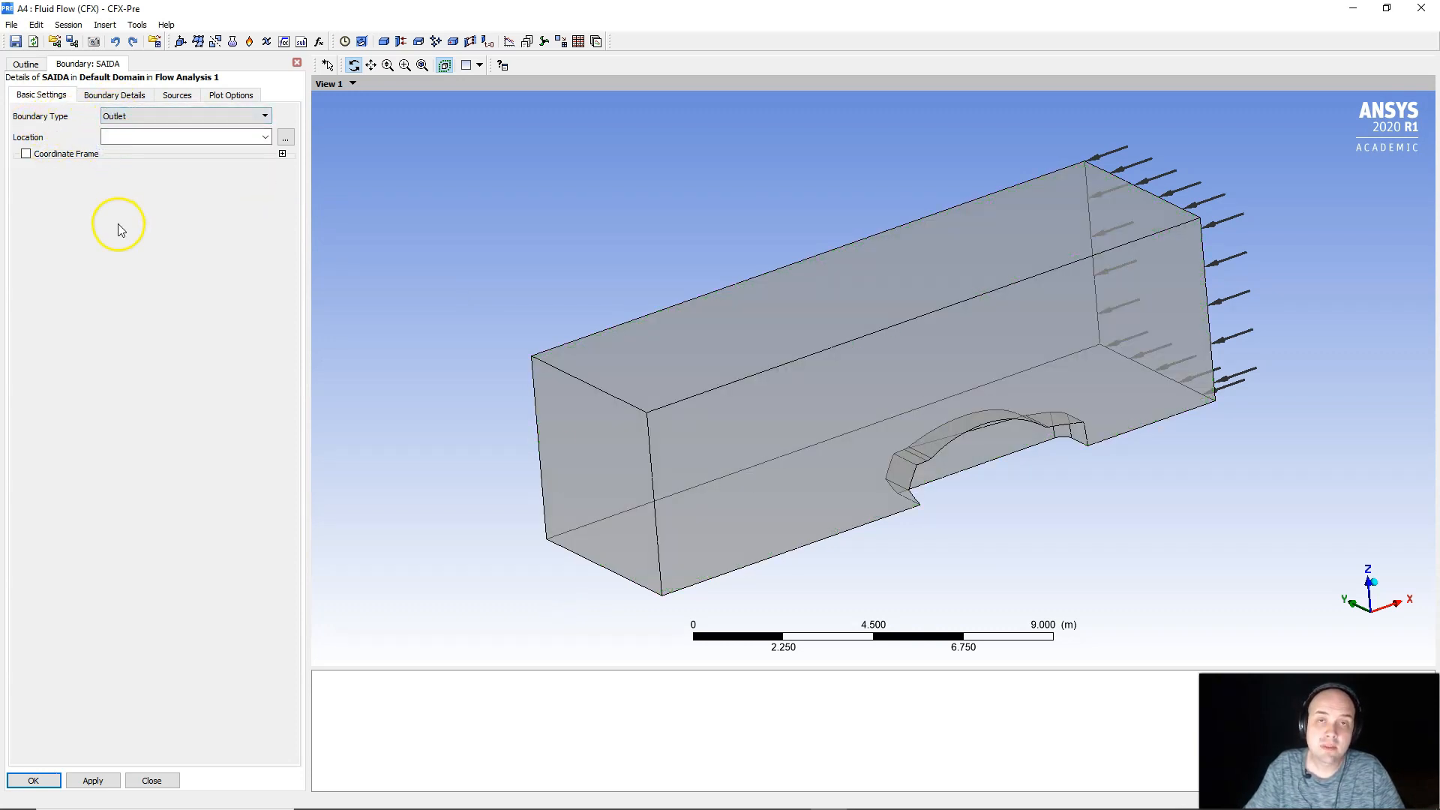
left_click(116, 137)
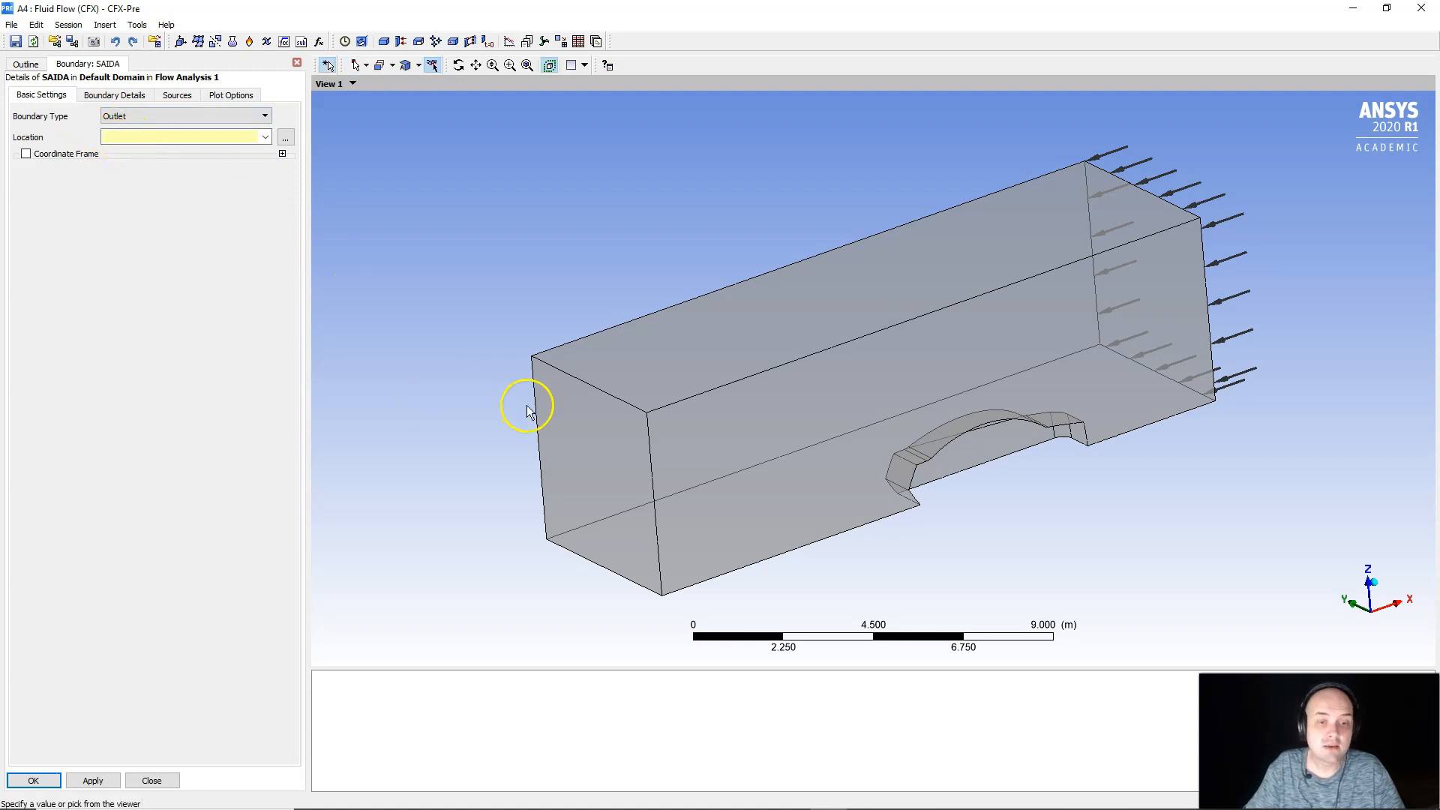
left_click(632, 474)
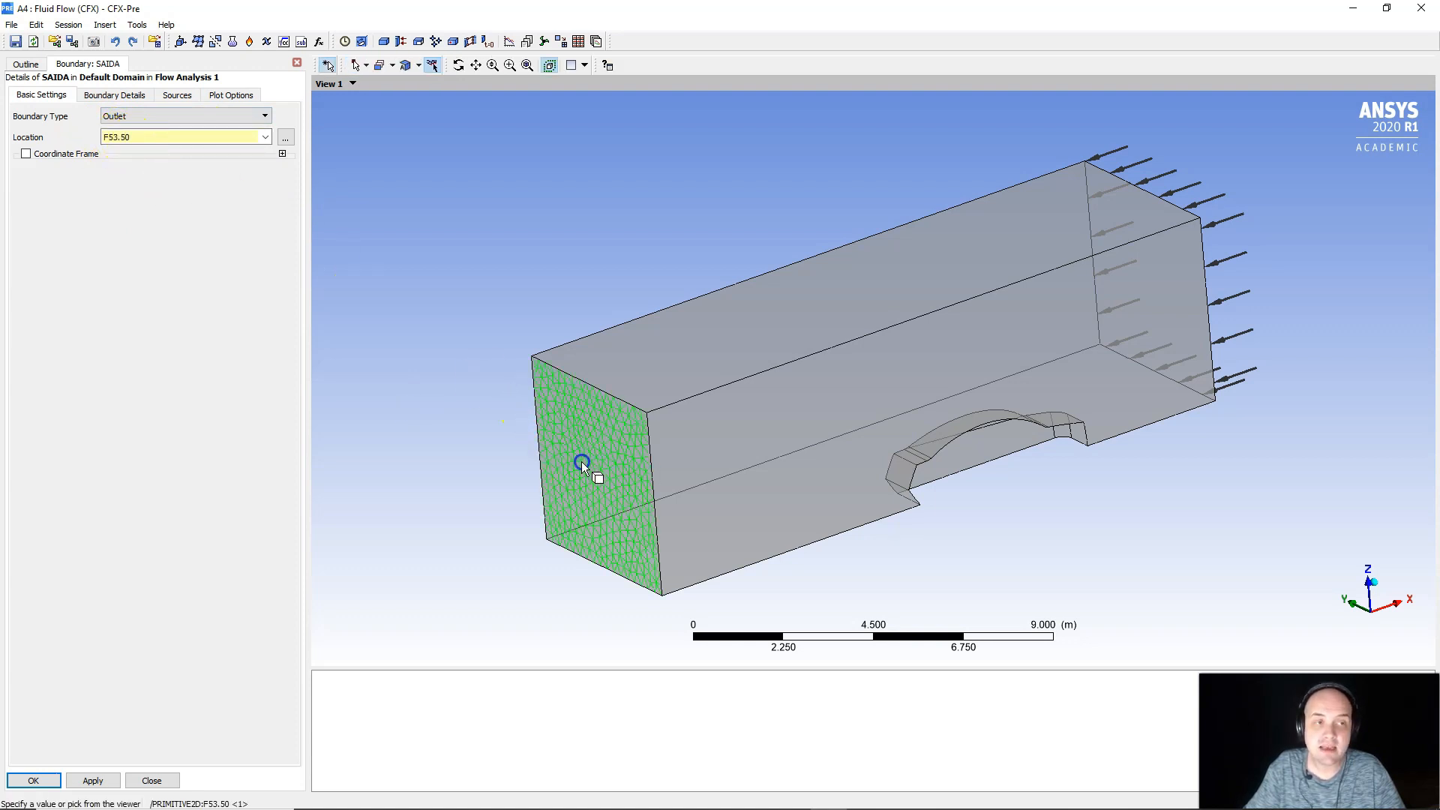
Set the SAIDA outlet's relative pressure to 0 Pa and accept the boundary.
left_click(124, 101)
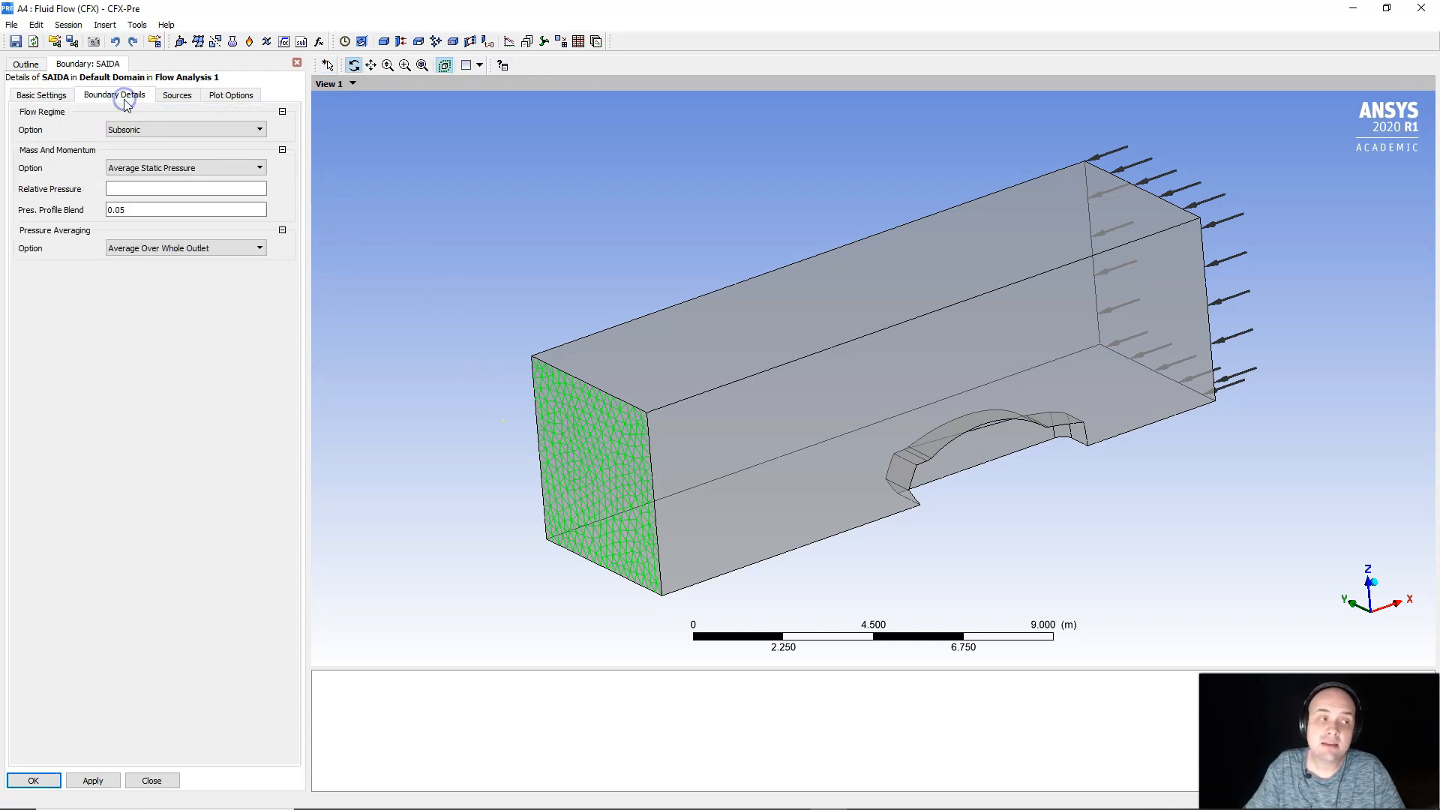
left_click(128, 132)
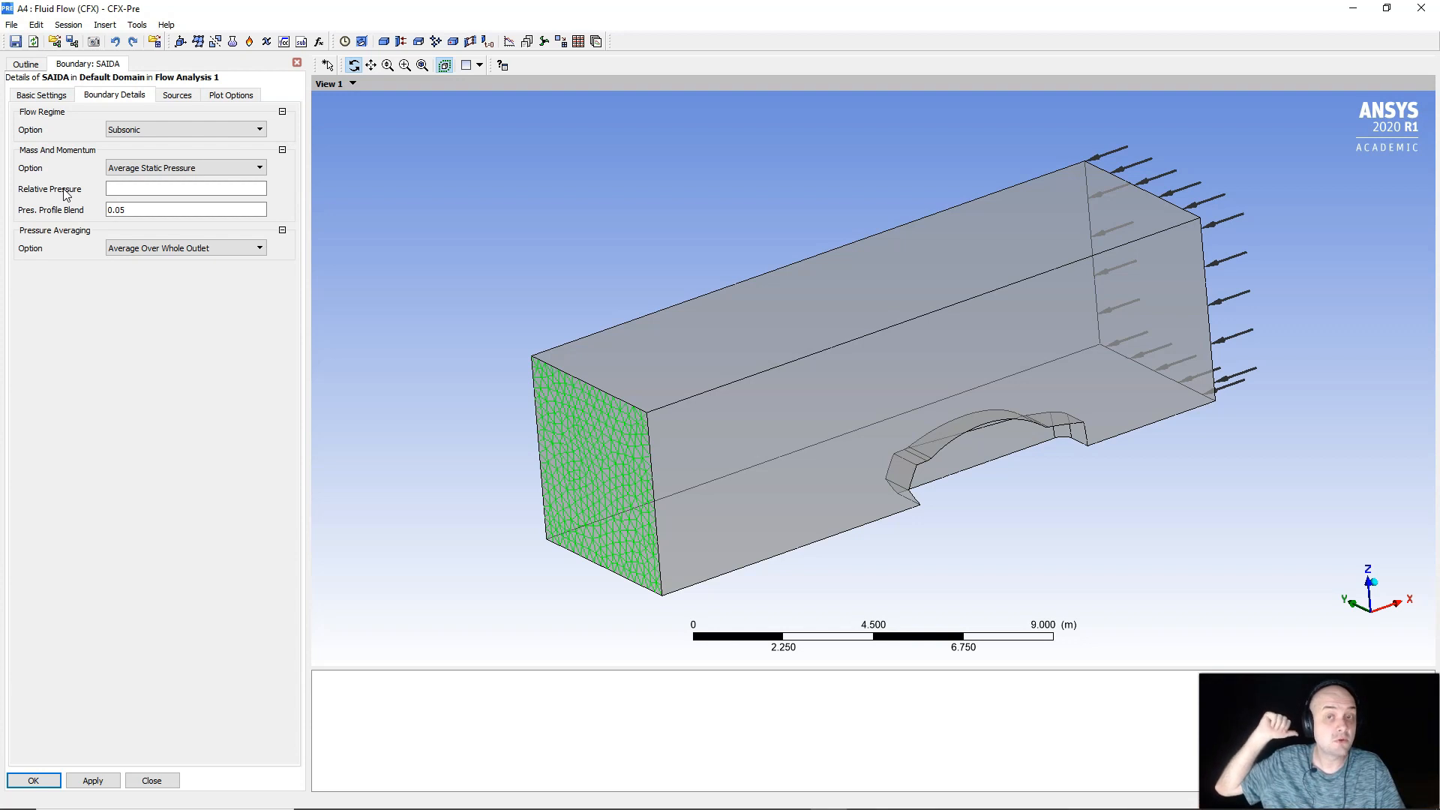
left_click(132, 187)
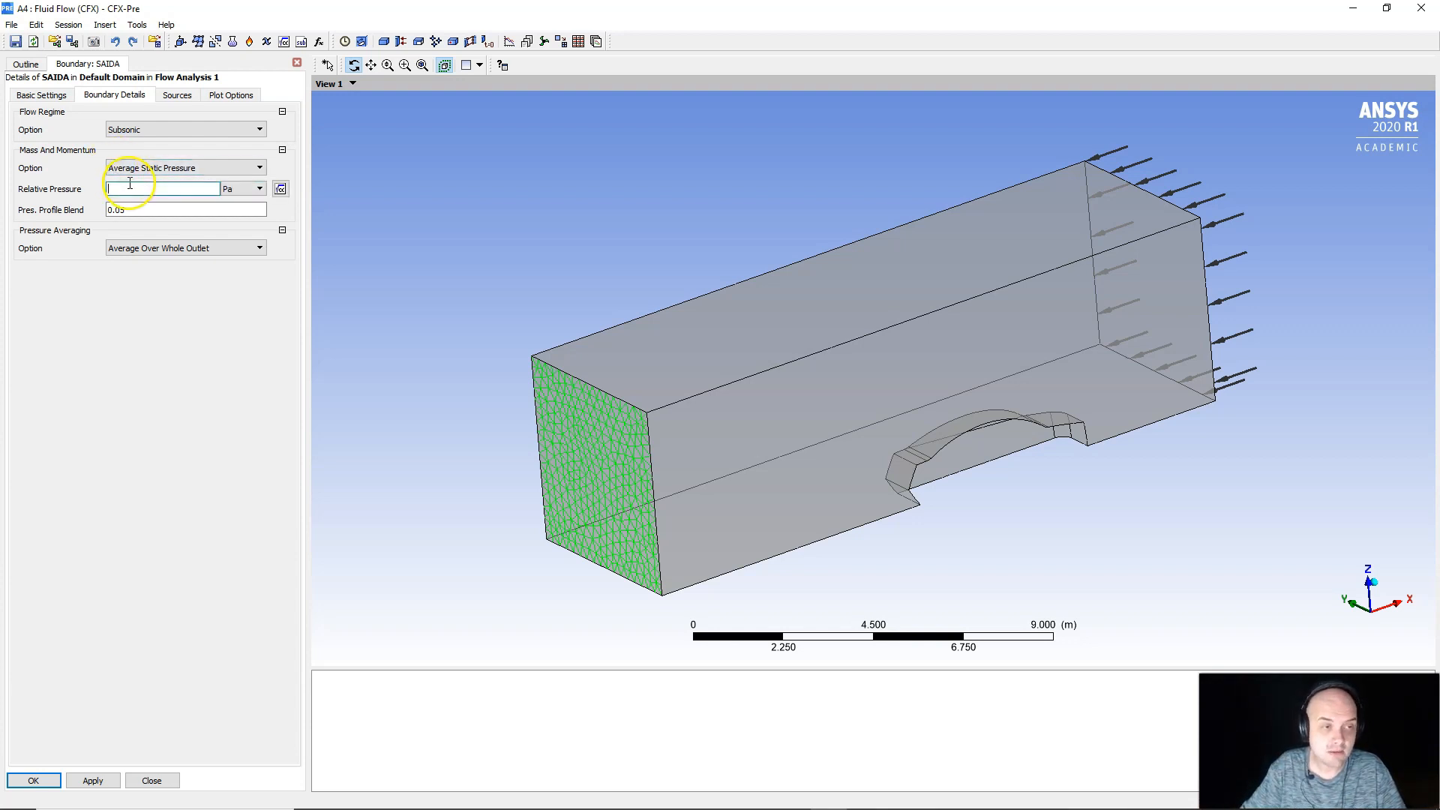
type("0")
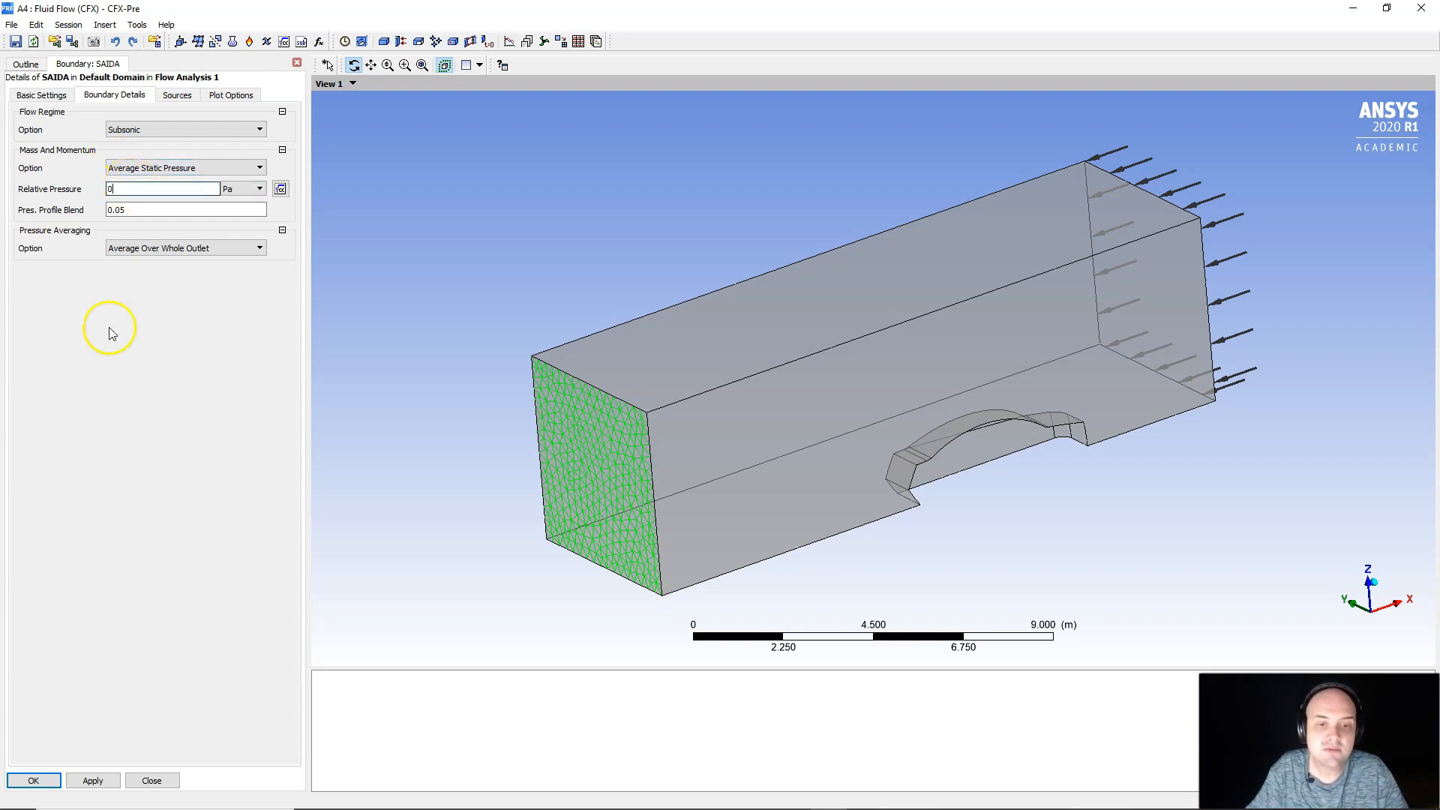
left_click(54, 785)
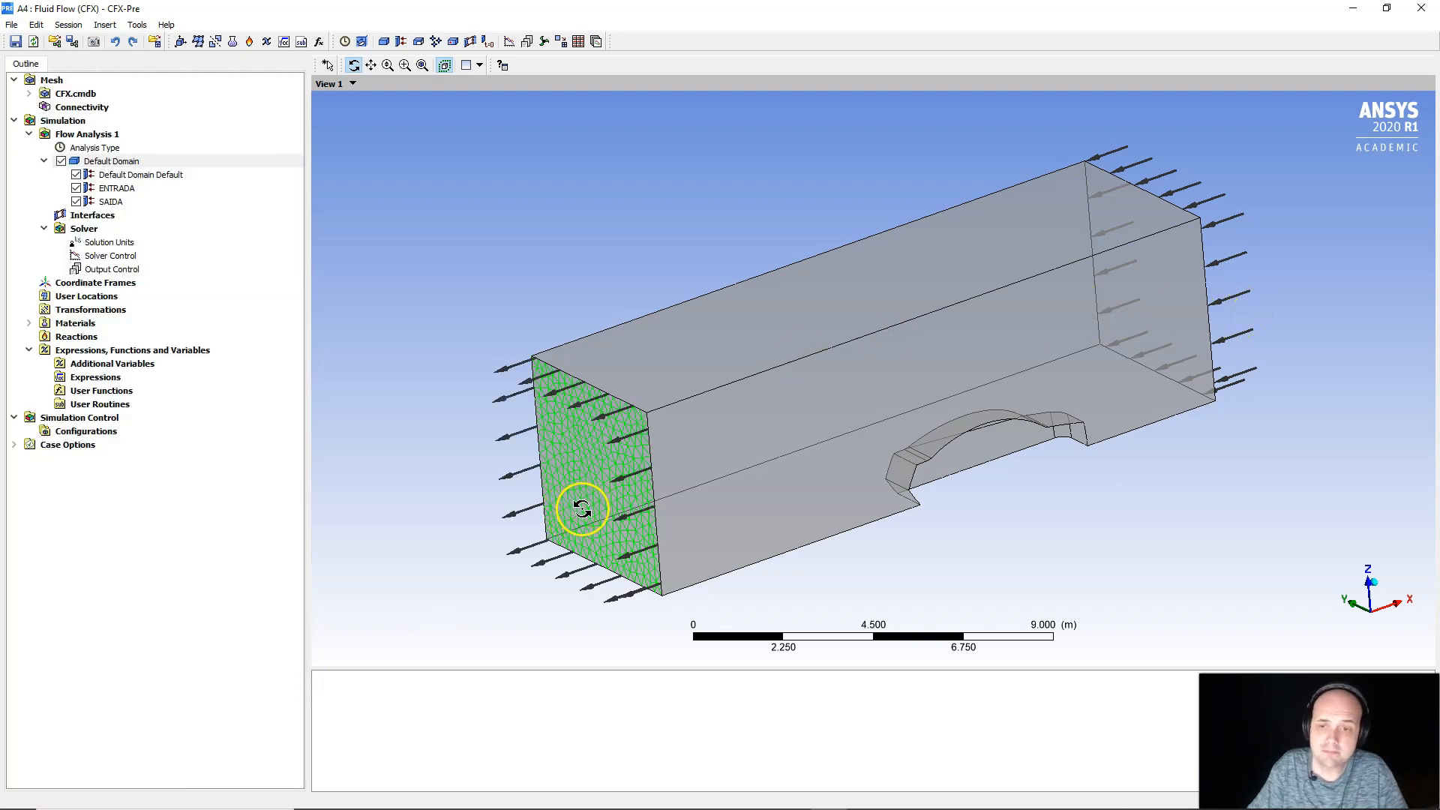
Insert a boundary named SIMETRIA into Default Domain.
left_click_drag(1022, 457, 922, 498)
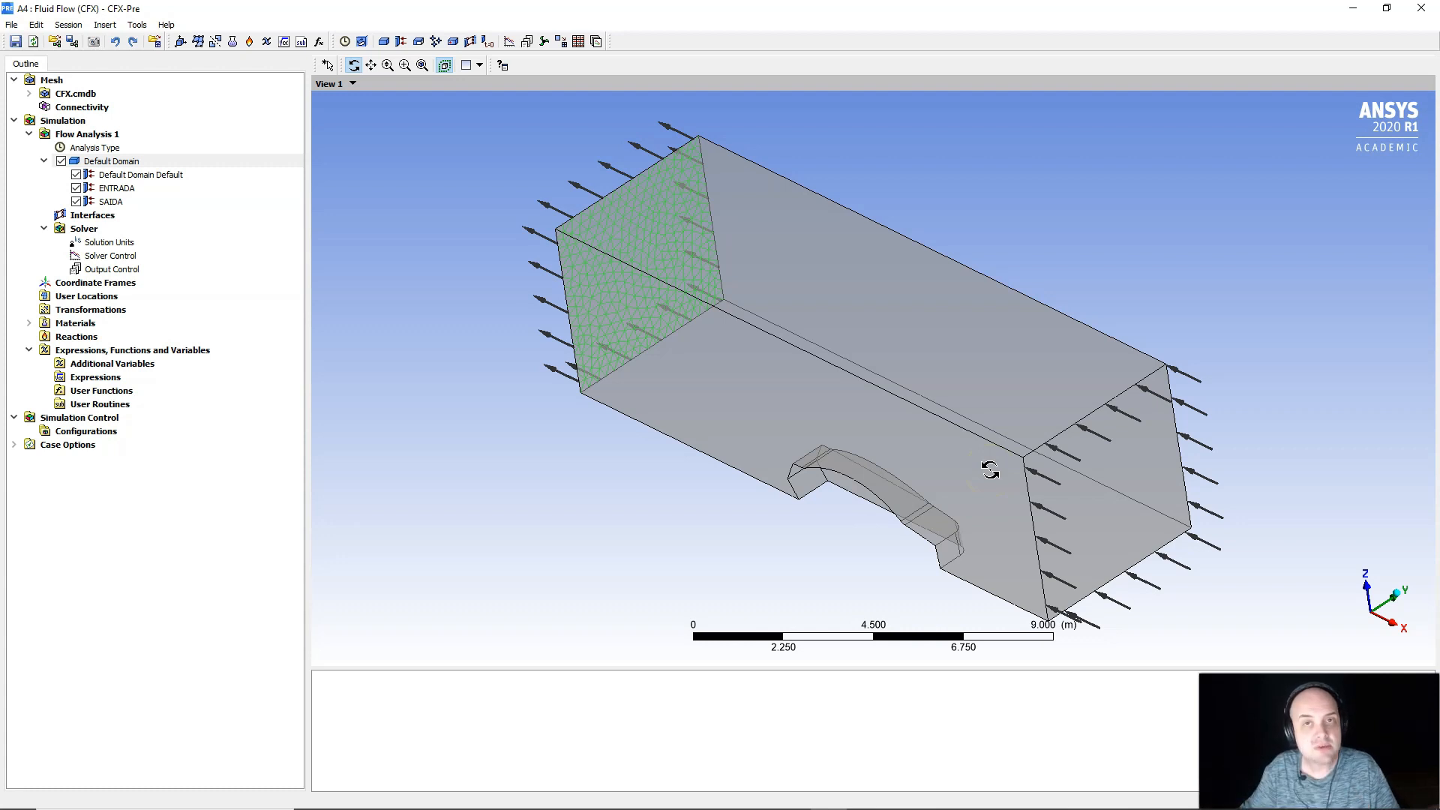
left_click(132, 162)
right_click(131, 162)
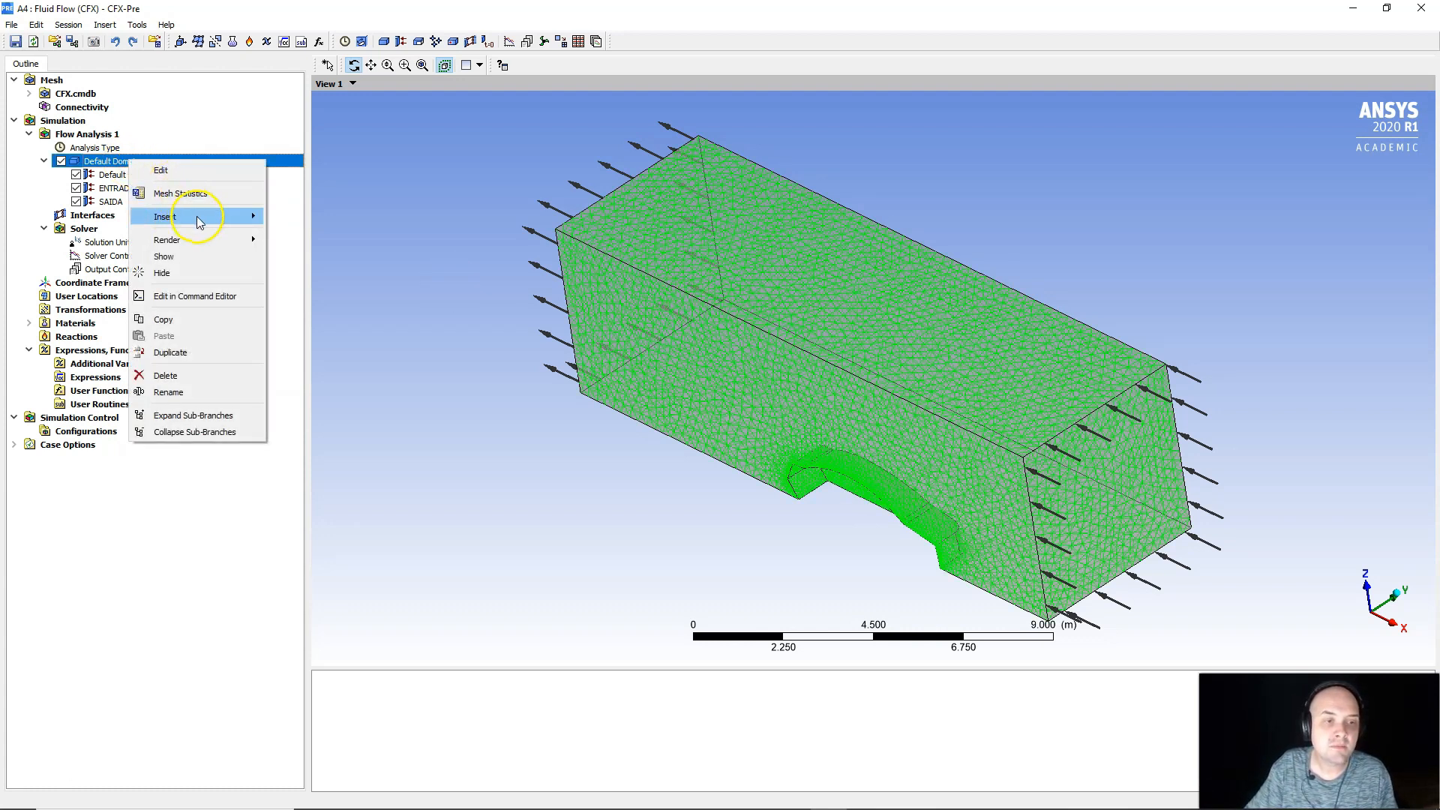
mouse_move(200, 220)
left_click(315, 219)
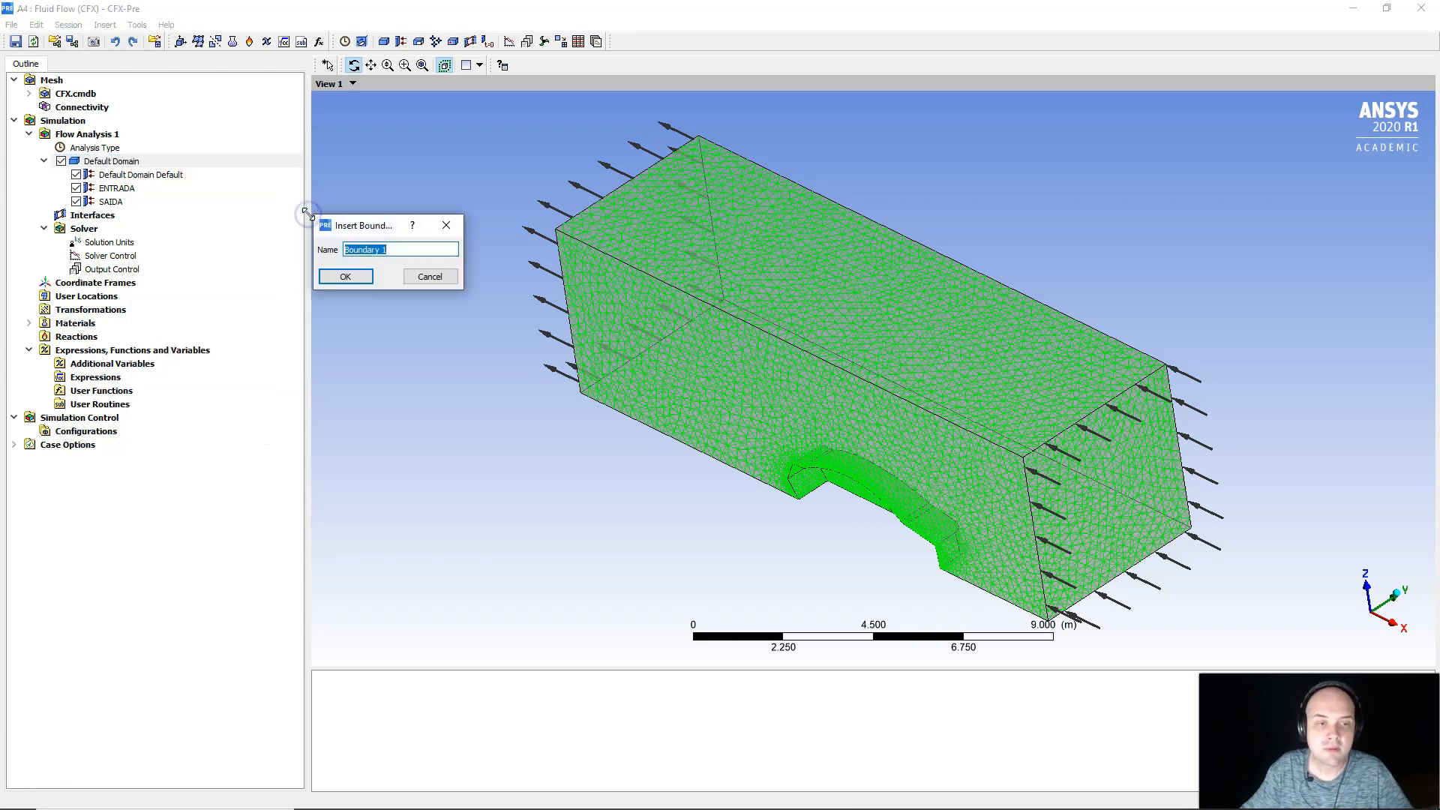
type("SIMETRIA")
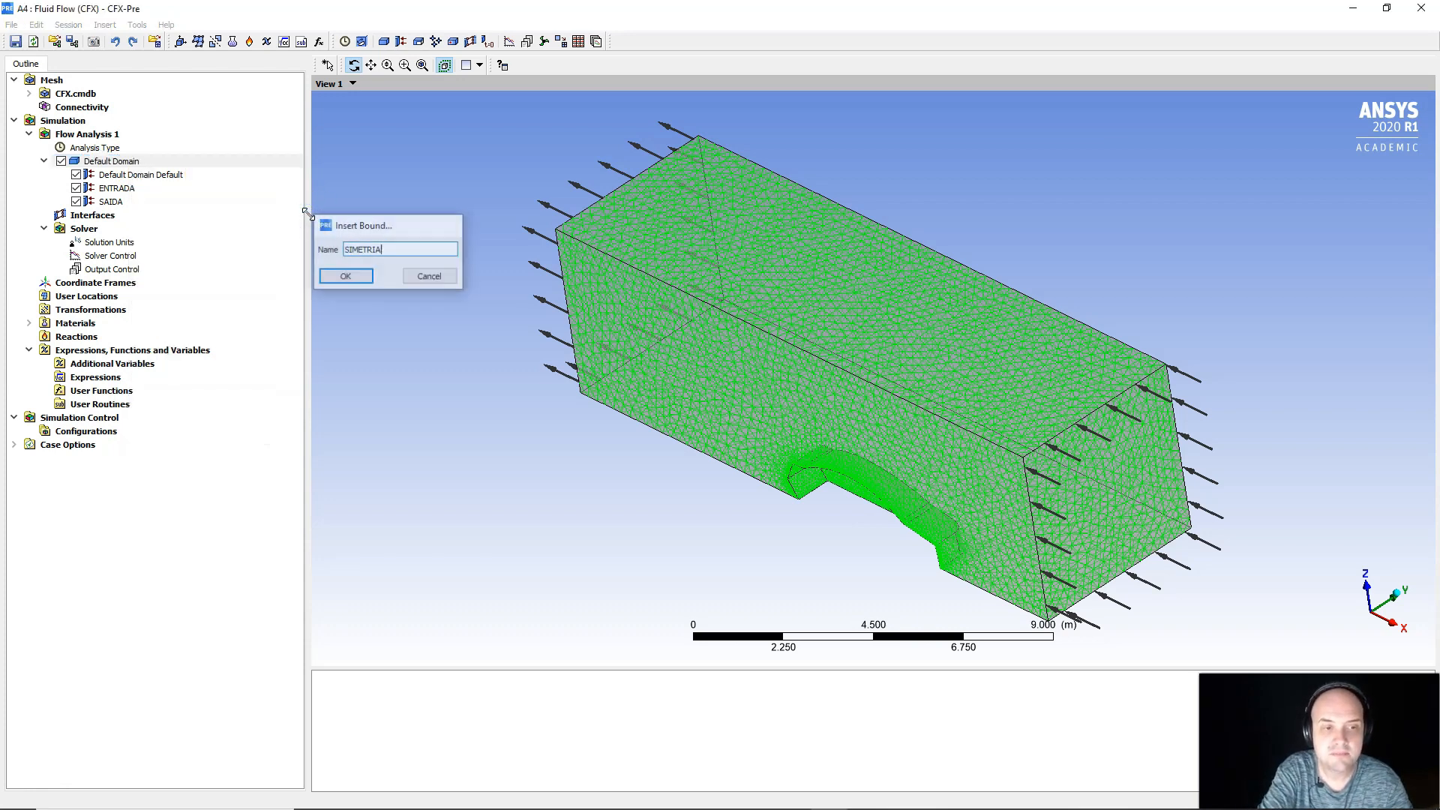
key("Return")
Make SIMETRIA a Symmetry boundary on the -Y side face that cuts through the car, F52.50, and accept it.
left_click(135, 117)
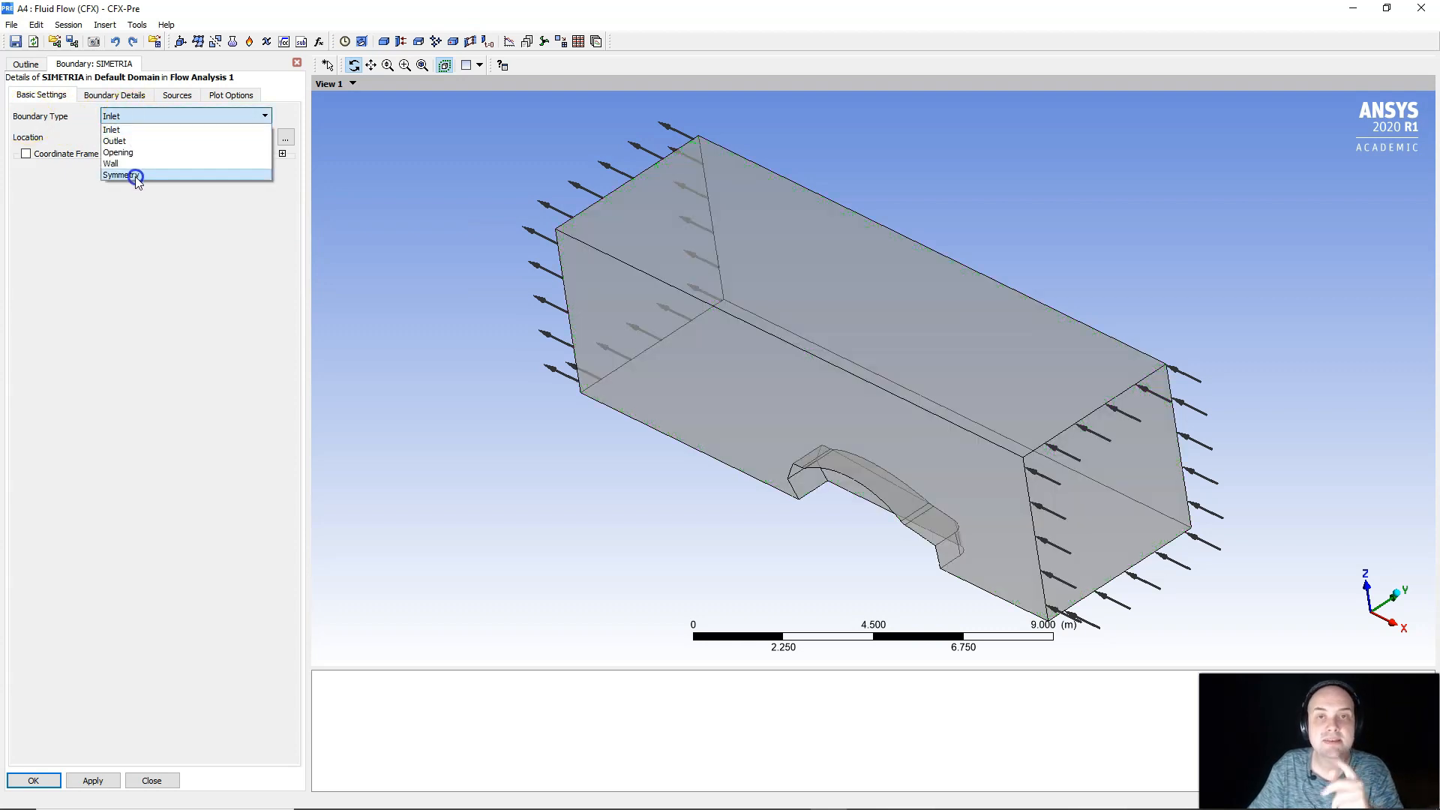
left_click(136, 176)
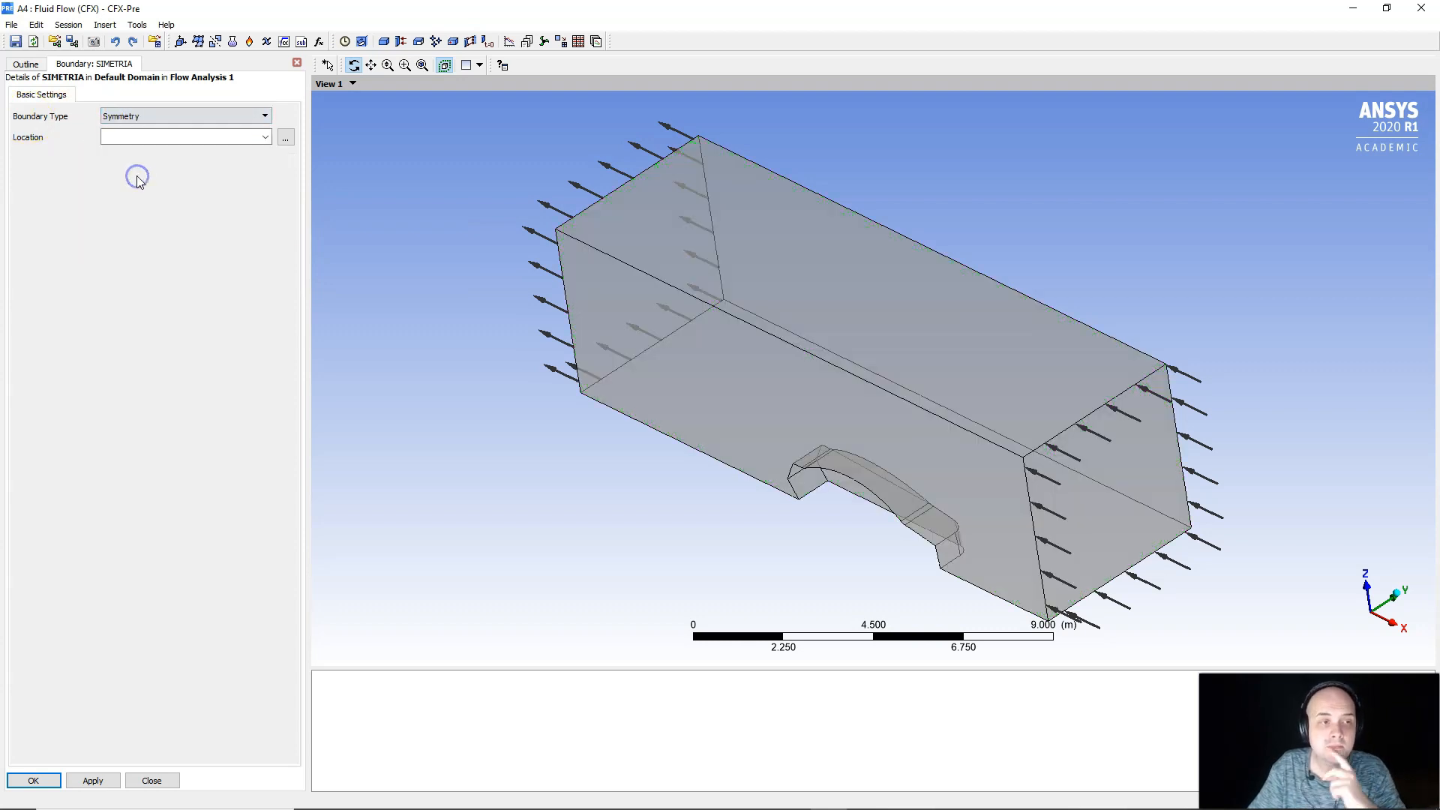
left_click(106, 135)
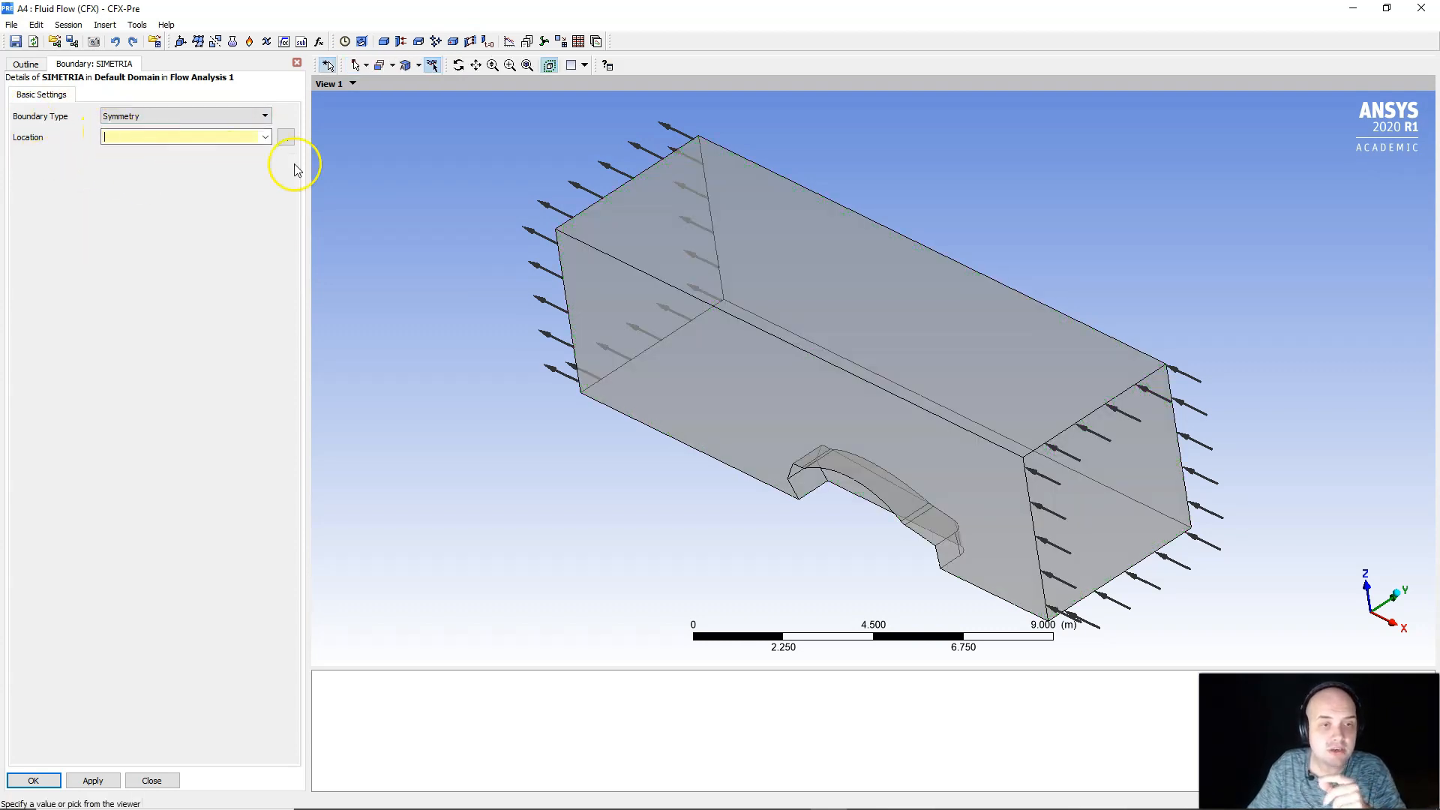
left_click(791, 375)
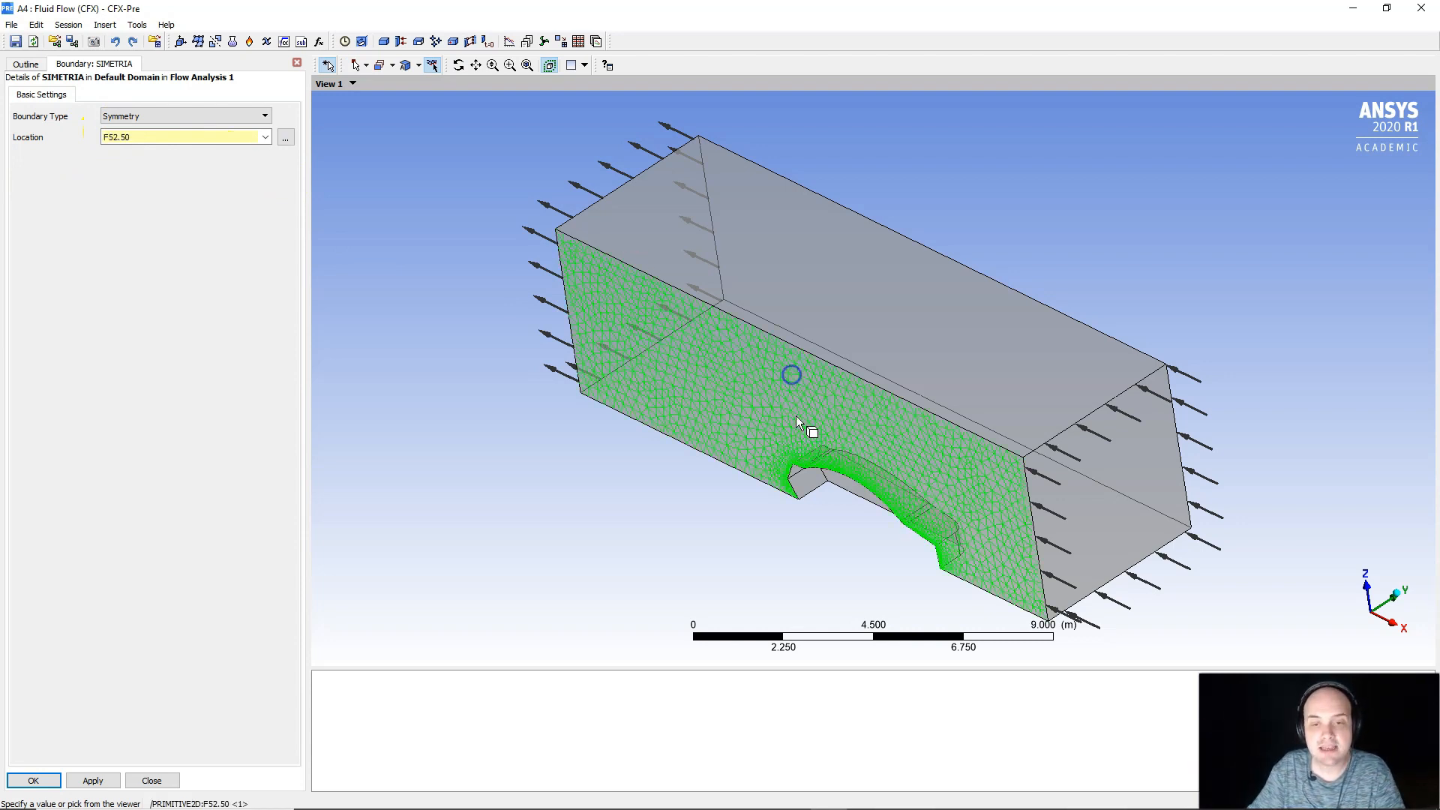
left_click_drag(764, 435, 816, 405)
left_click_drag(983, 437, 863, 427)
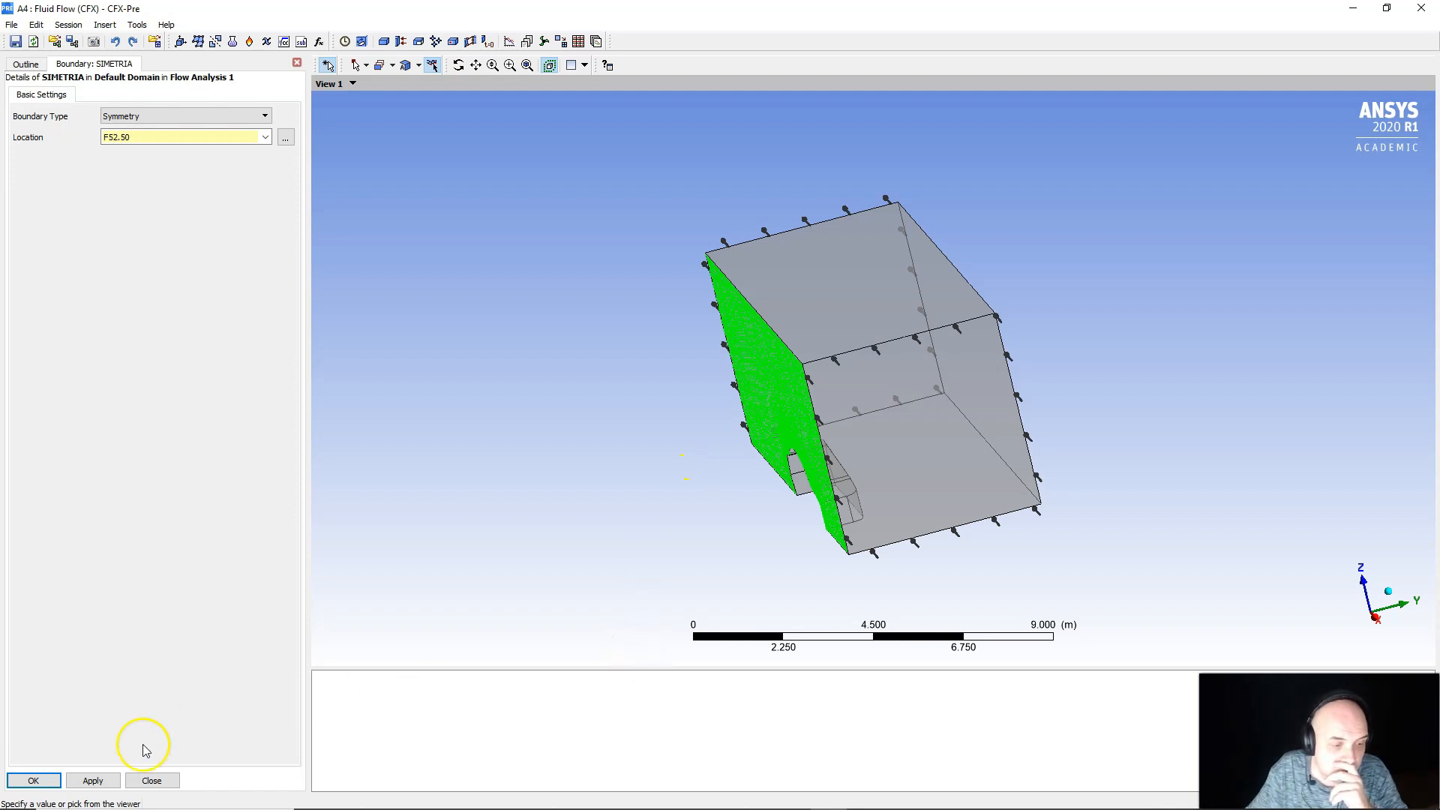
left_click(49, 782)
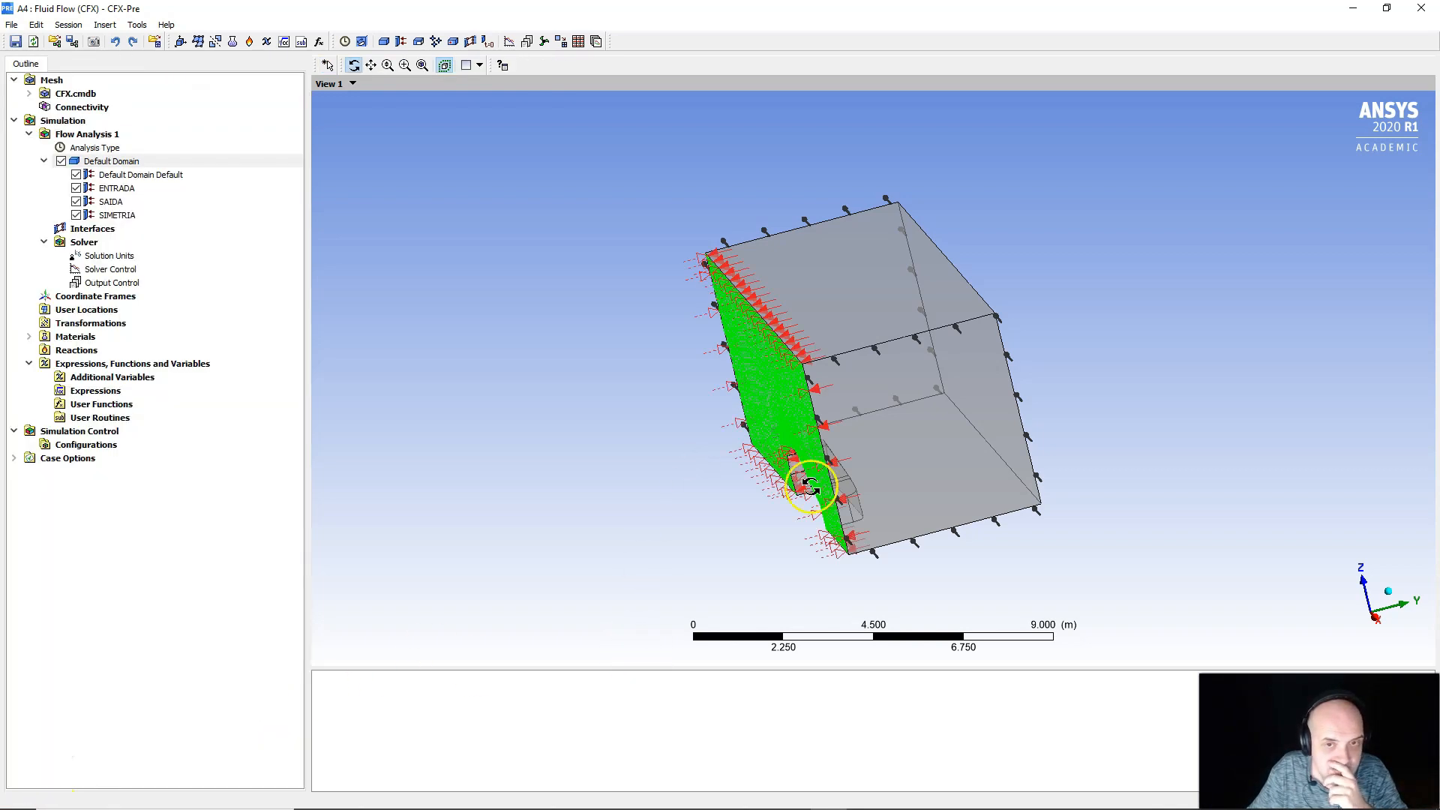
Insert a boundary named FARFIELD into Default Domain.
left_click_drag(810, 418, 697, 447)
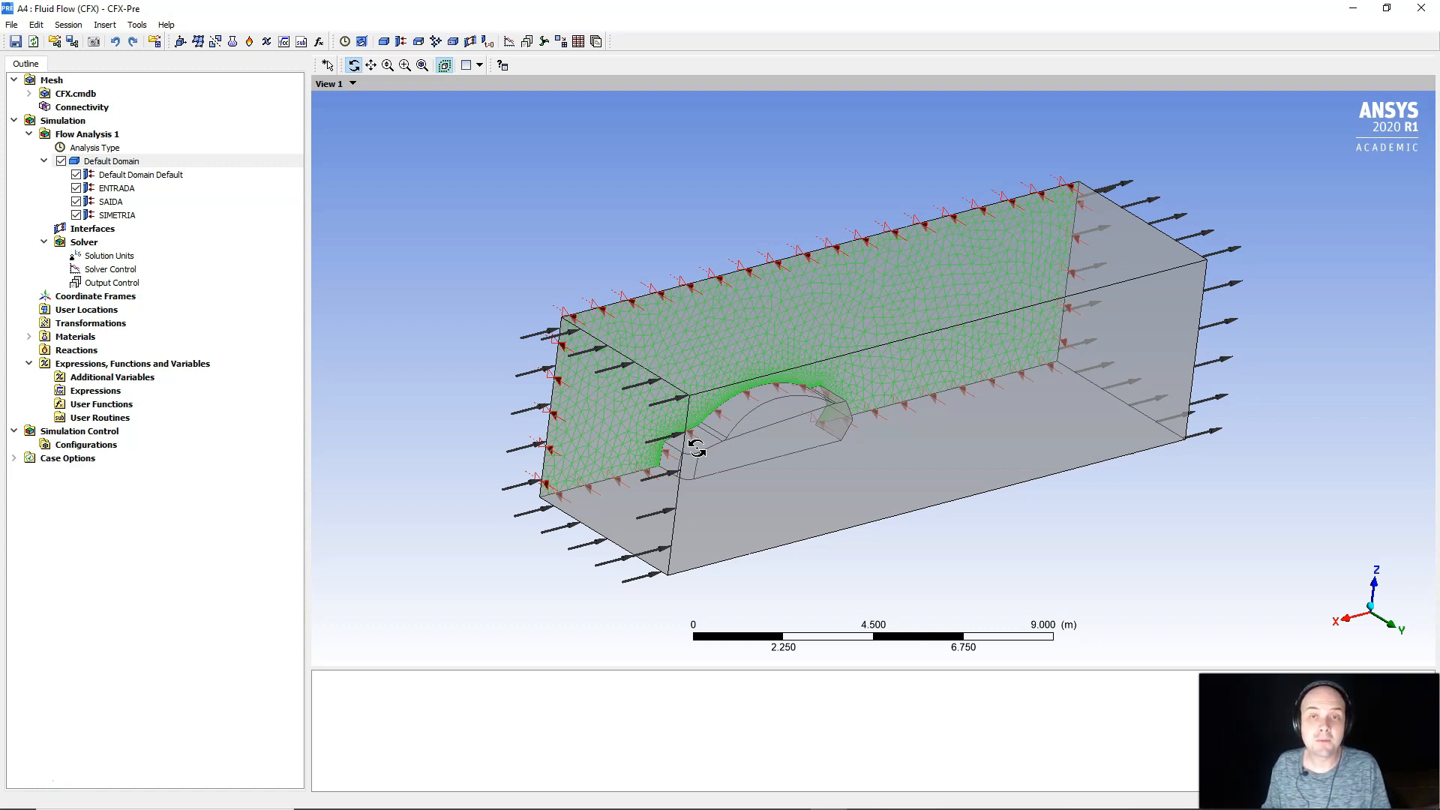
left_click_drag(803, 267, 981, 480)
left_click(796, 273)
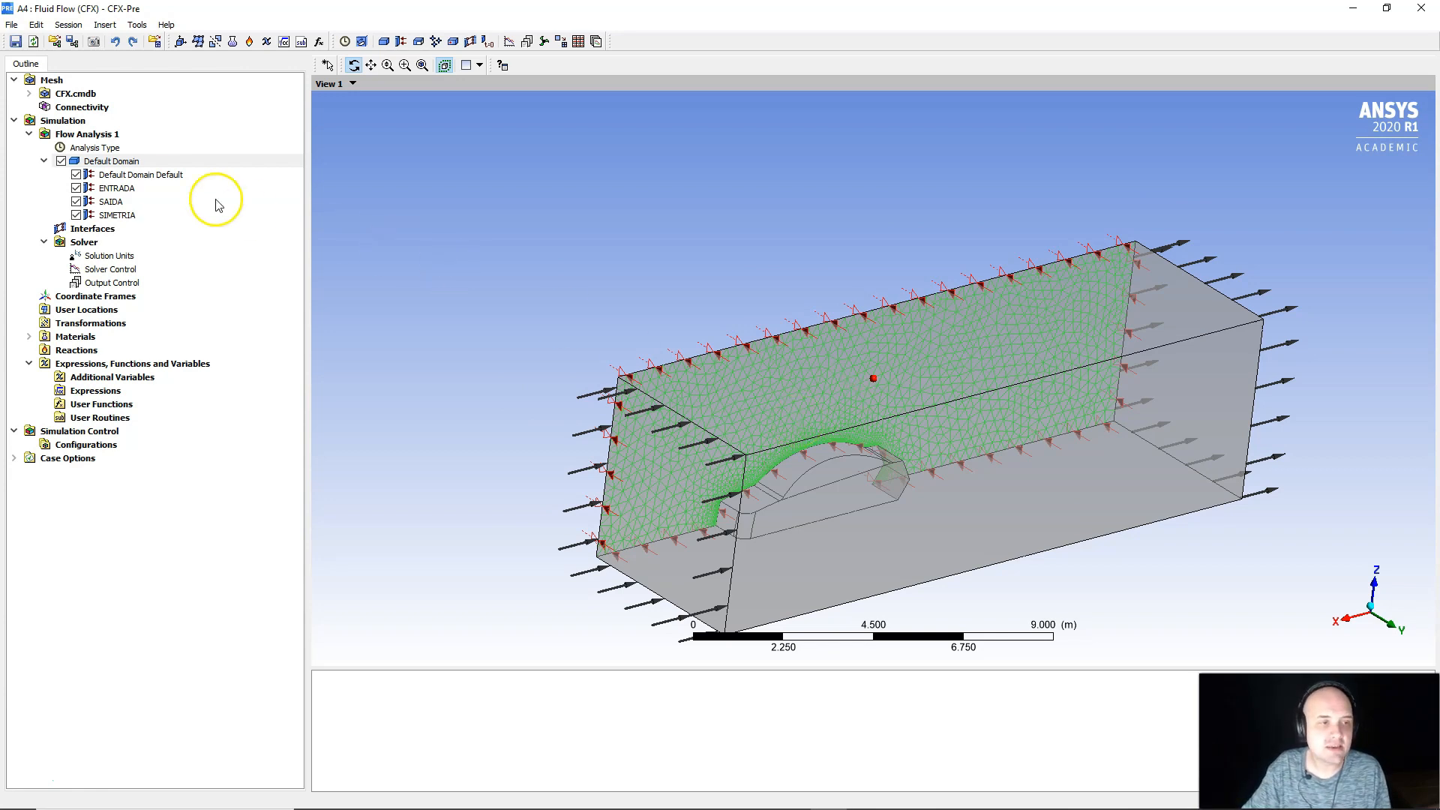
right_click(116, 162)
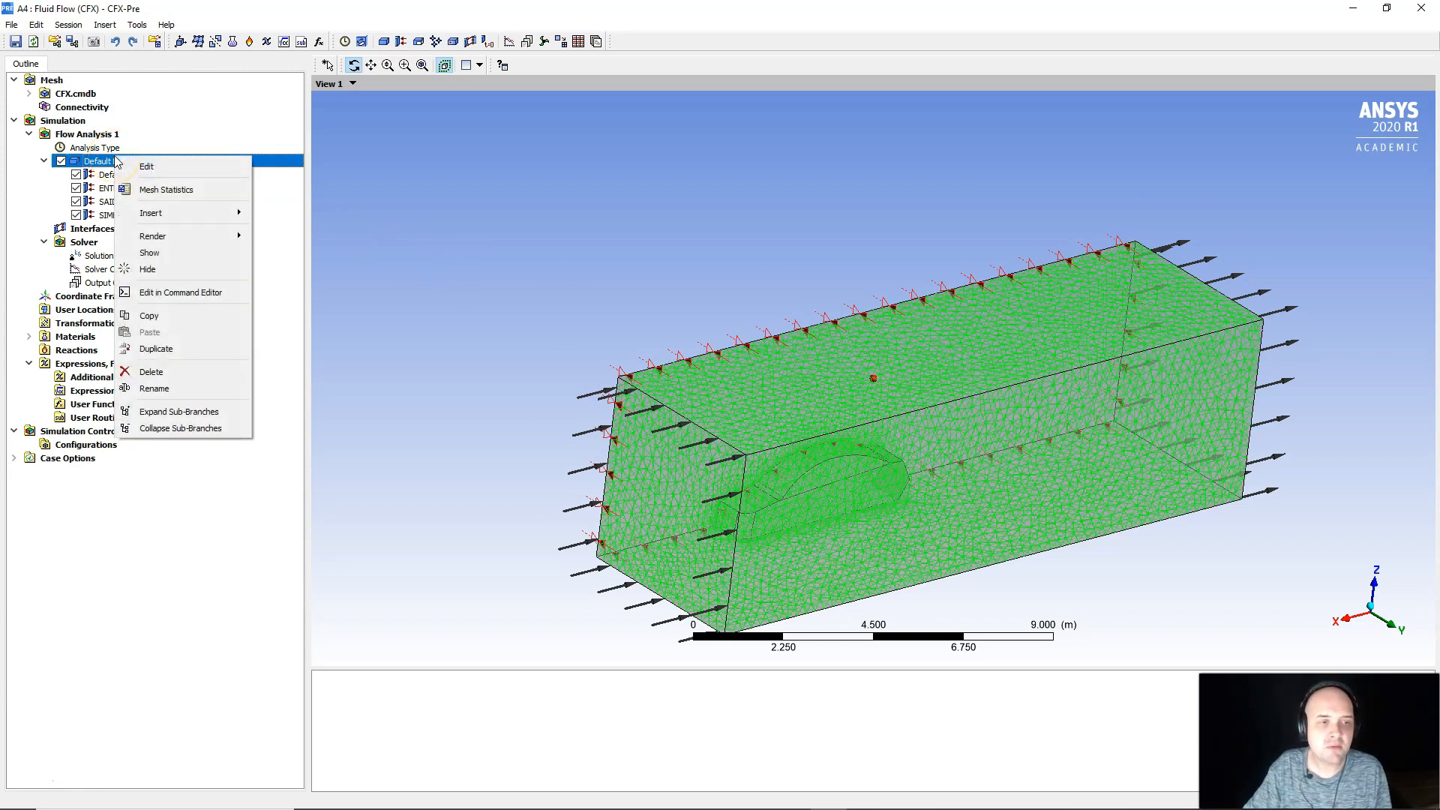
mouse_move(188, 213)
left_click(280, 214)
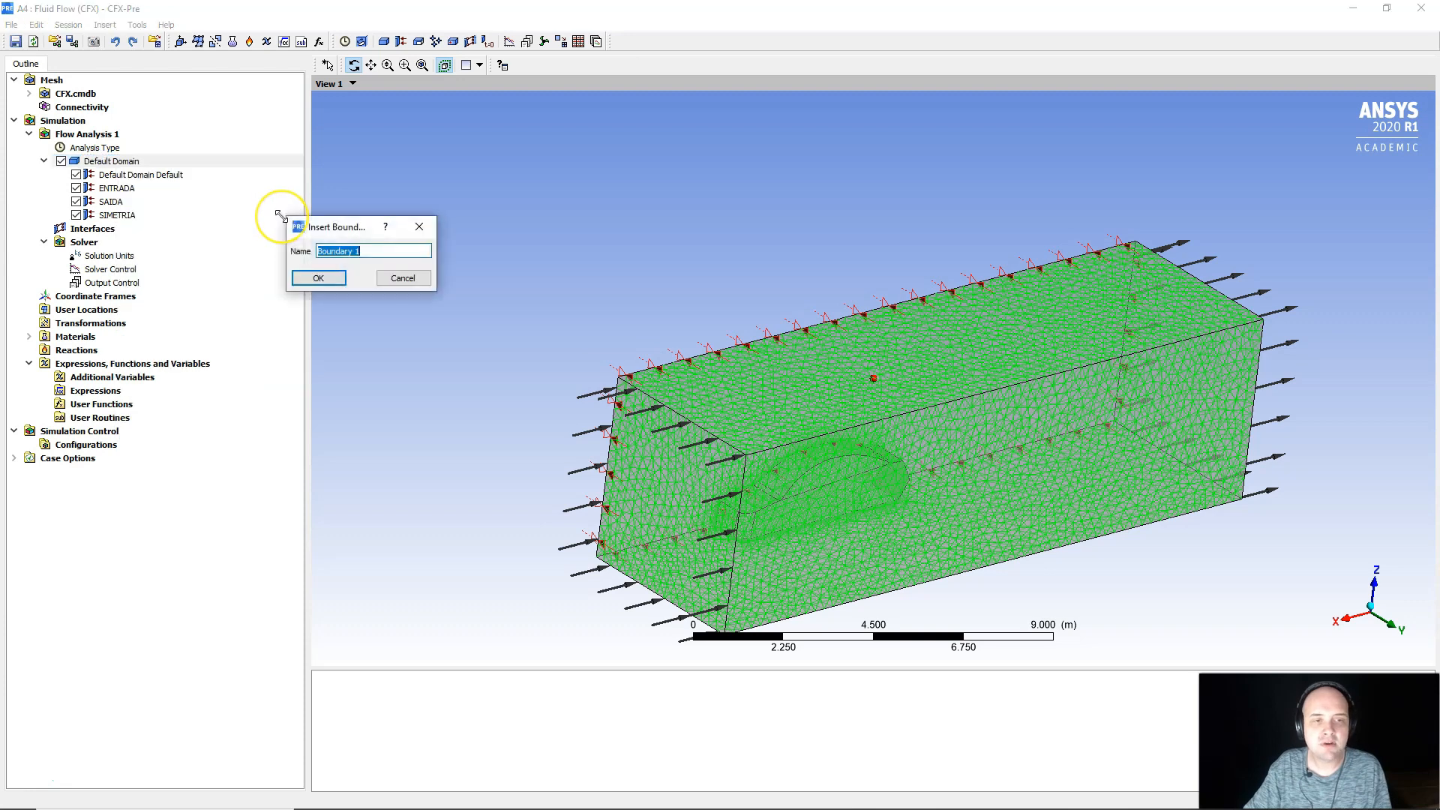
type("FAR")
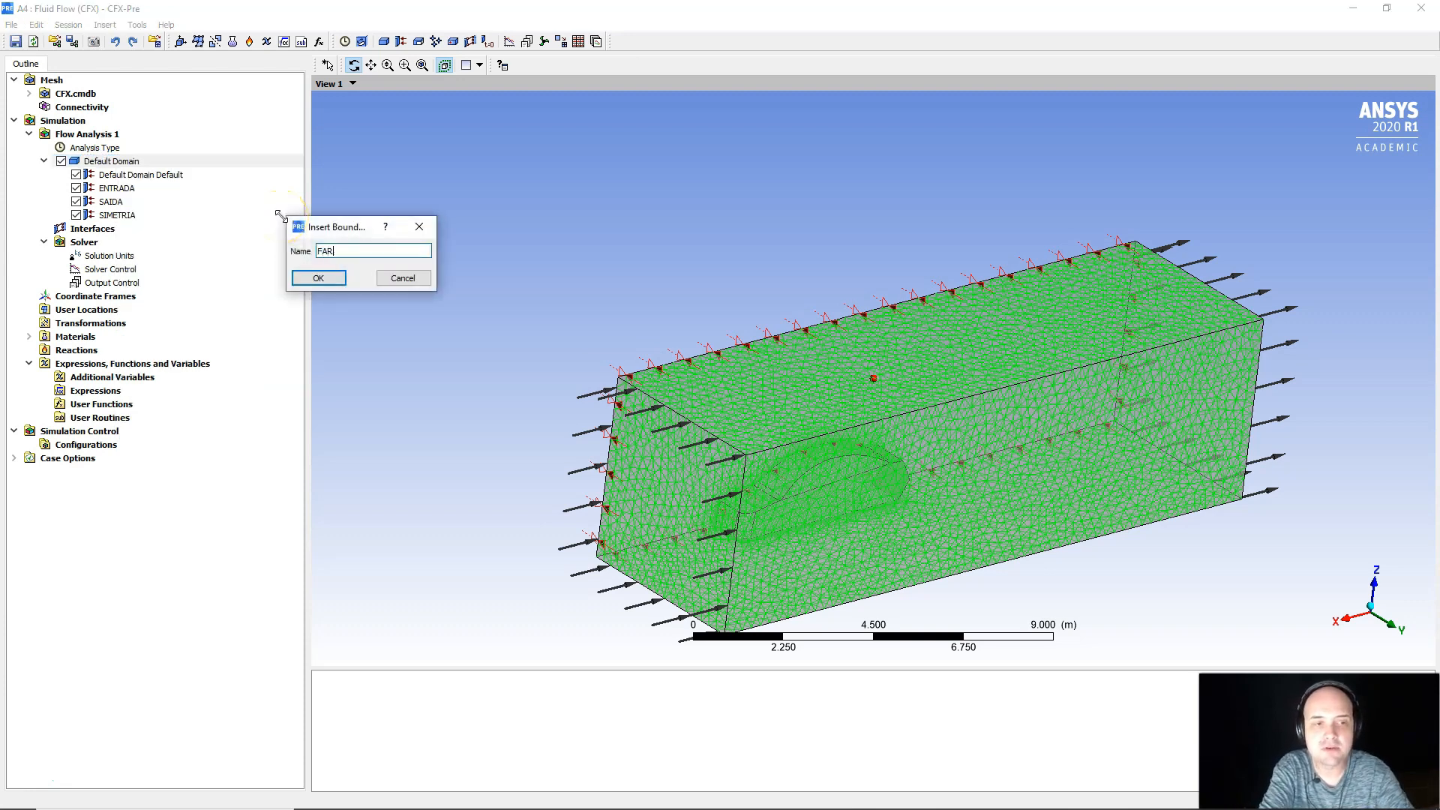
type("FIELD")
key("Return")
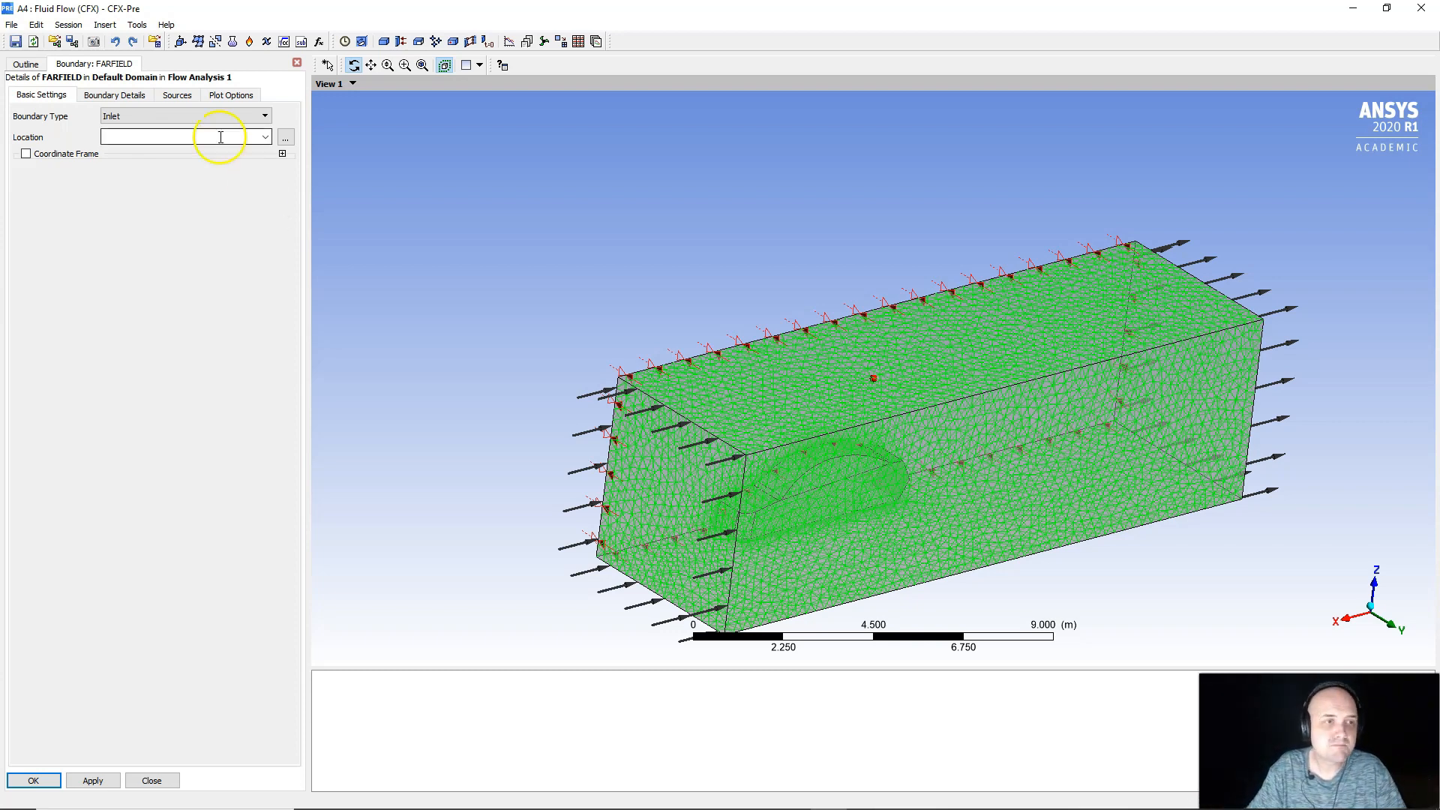
Make FARFIELD a Wall located on the tunnel's upper face and the +Y side face, F51.50 and F54.50.
left_click(153, 117)
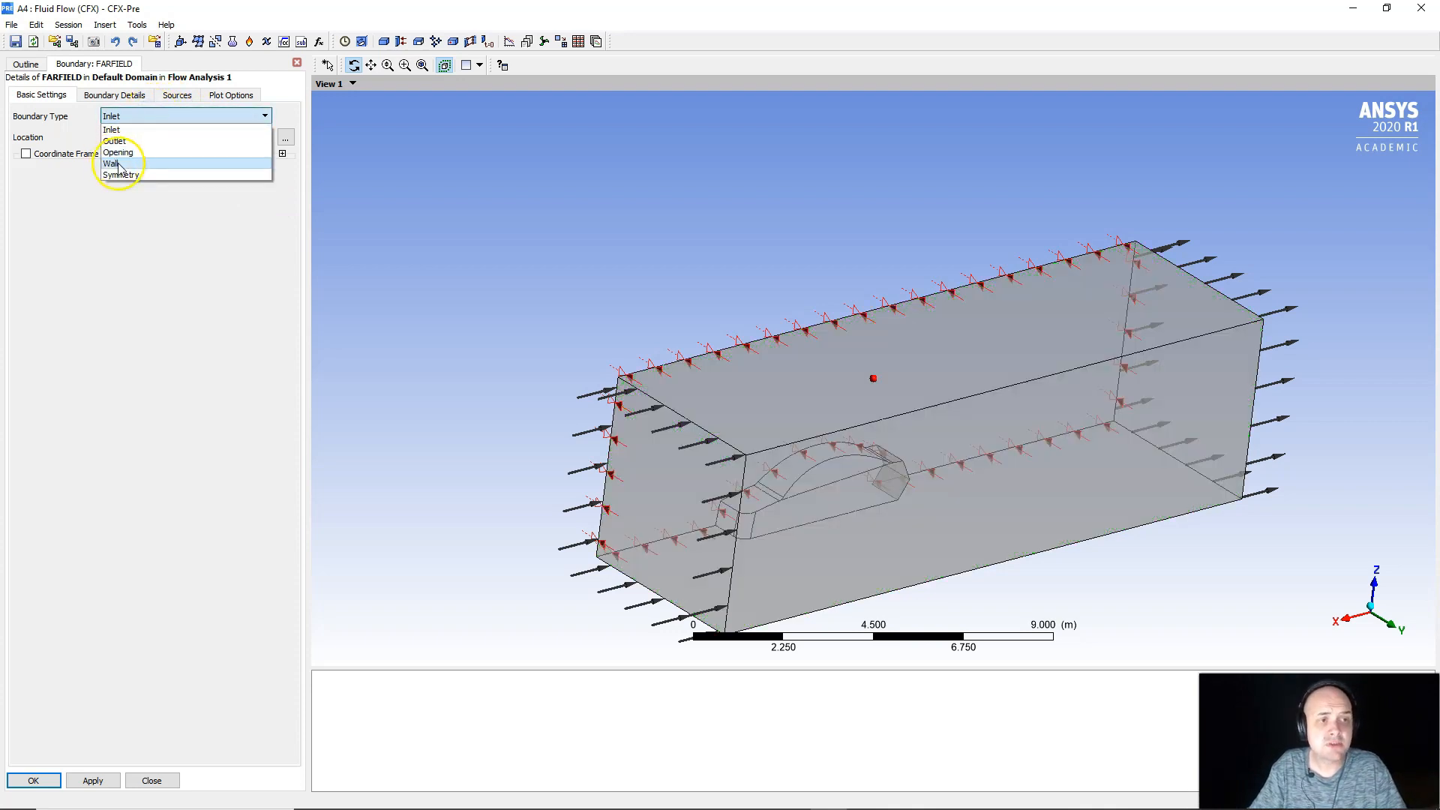
left_click(124, 169)
left_click(149, 136)
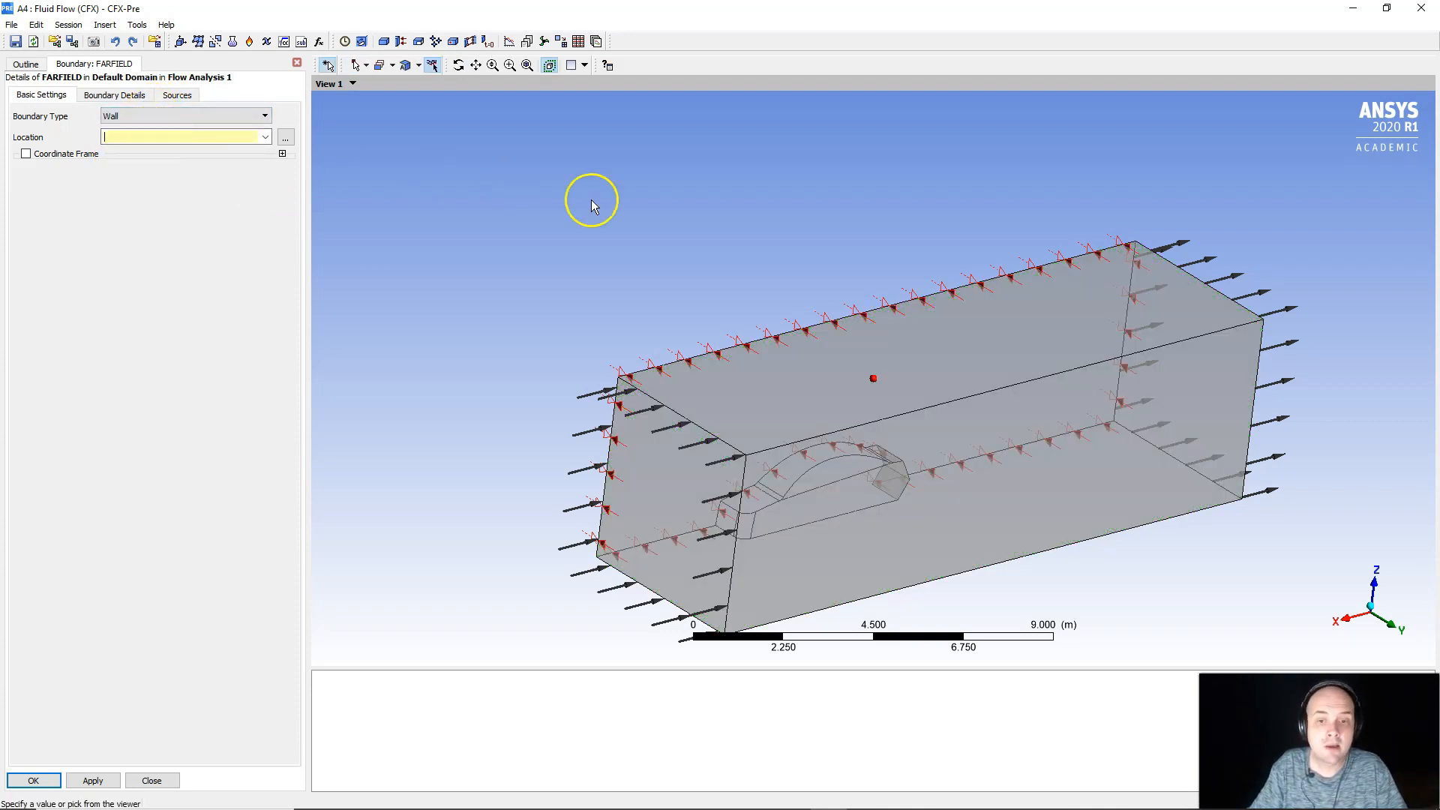
left_click(979, 379)
left_click(1006, 446, "ctrl")
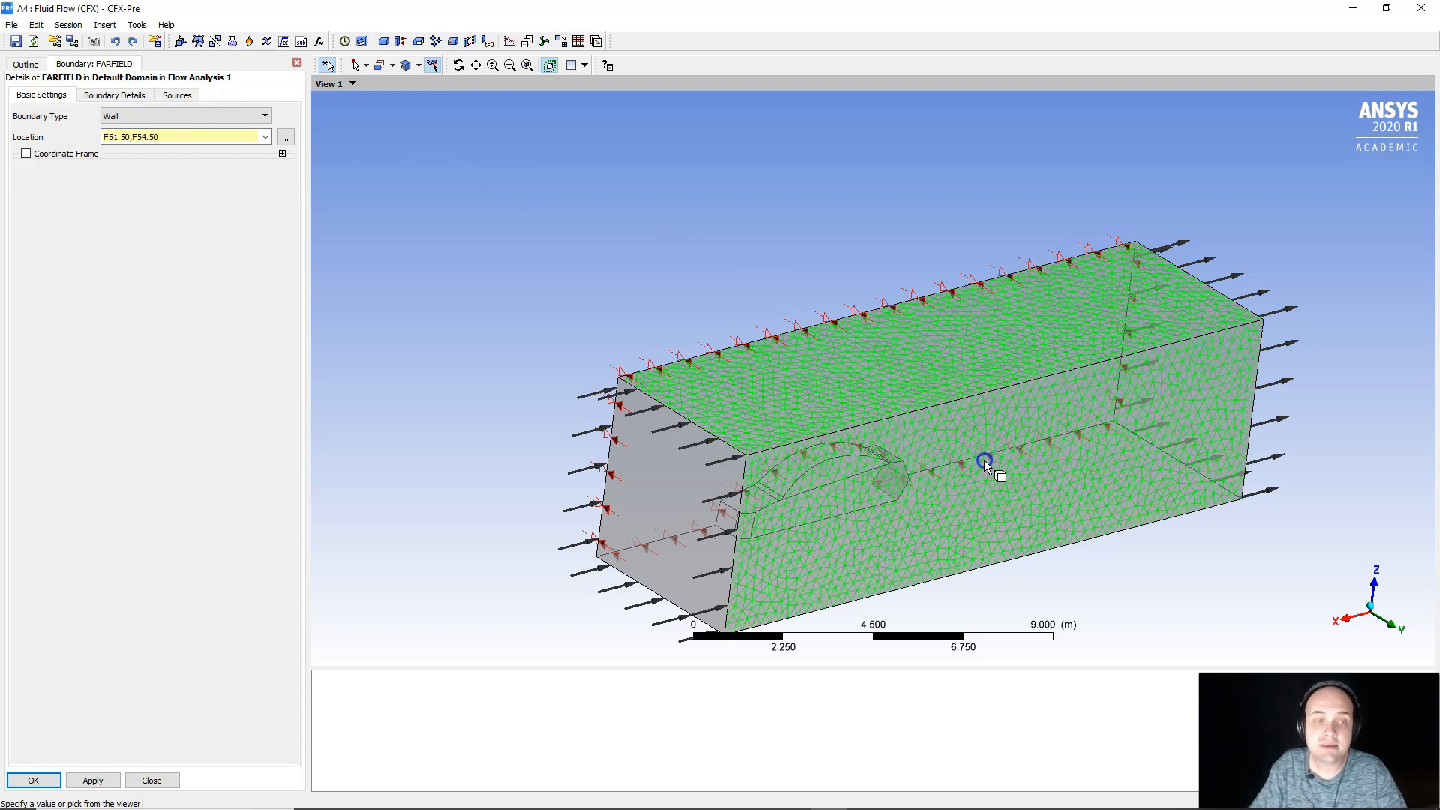
Set FARFIELD's mass and momentum option to Free Slip Wall and accept the boundary.
left_click(101, 97)
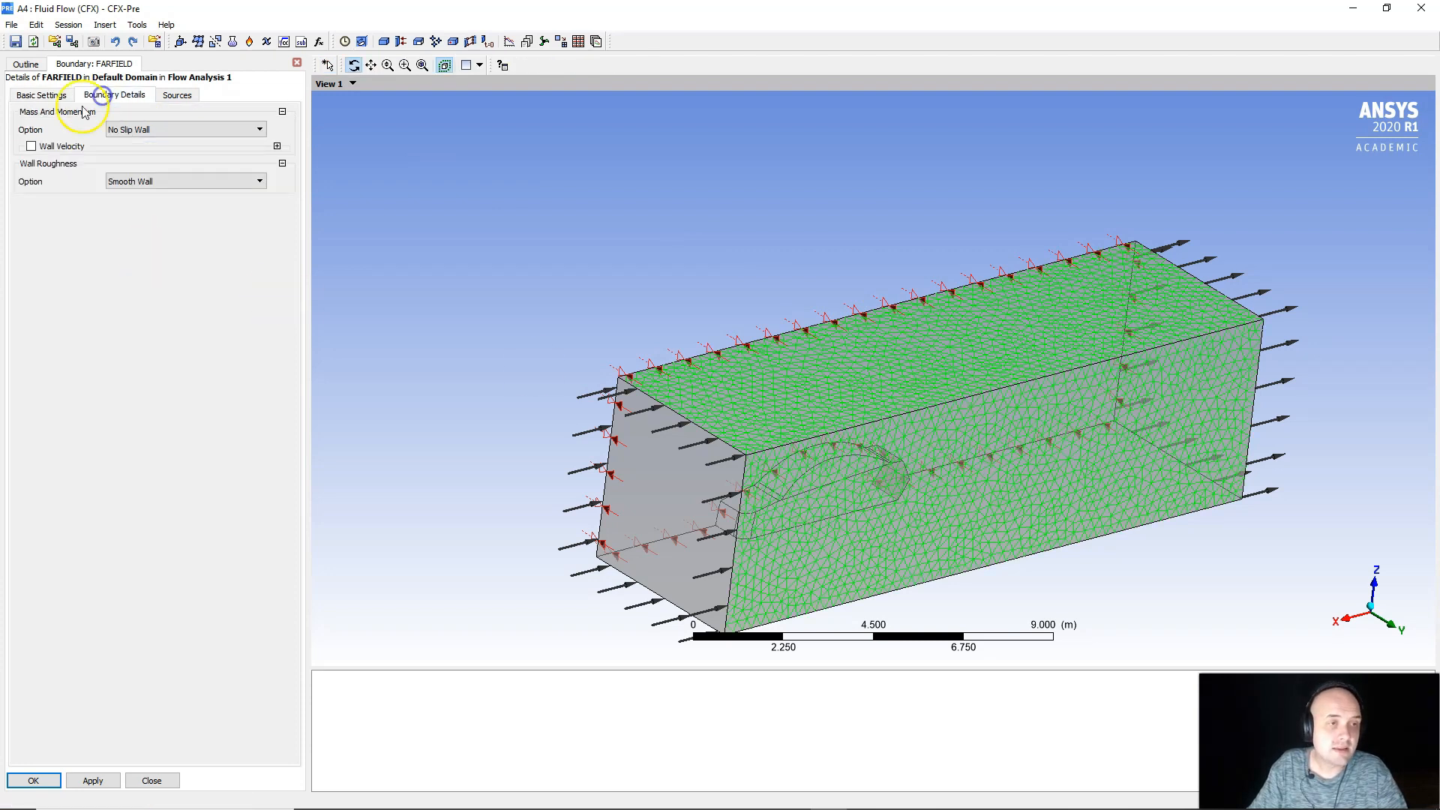
left_click(126, 132)
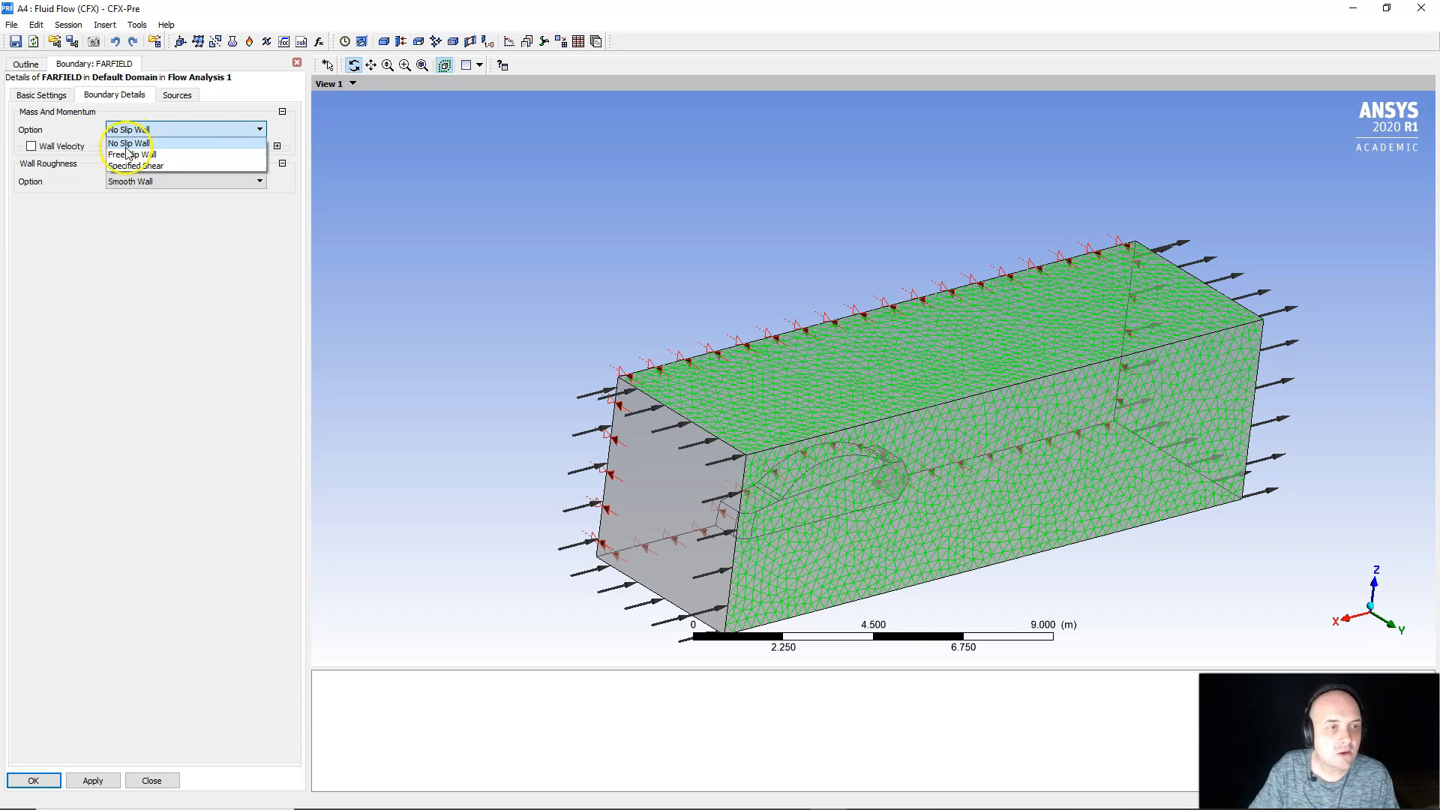
left_click(129, 155)
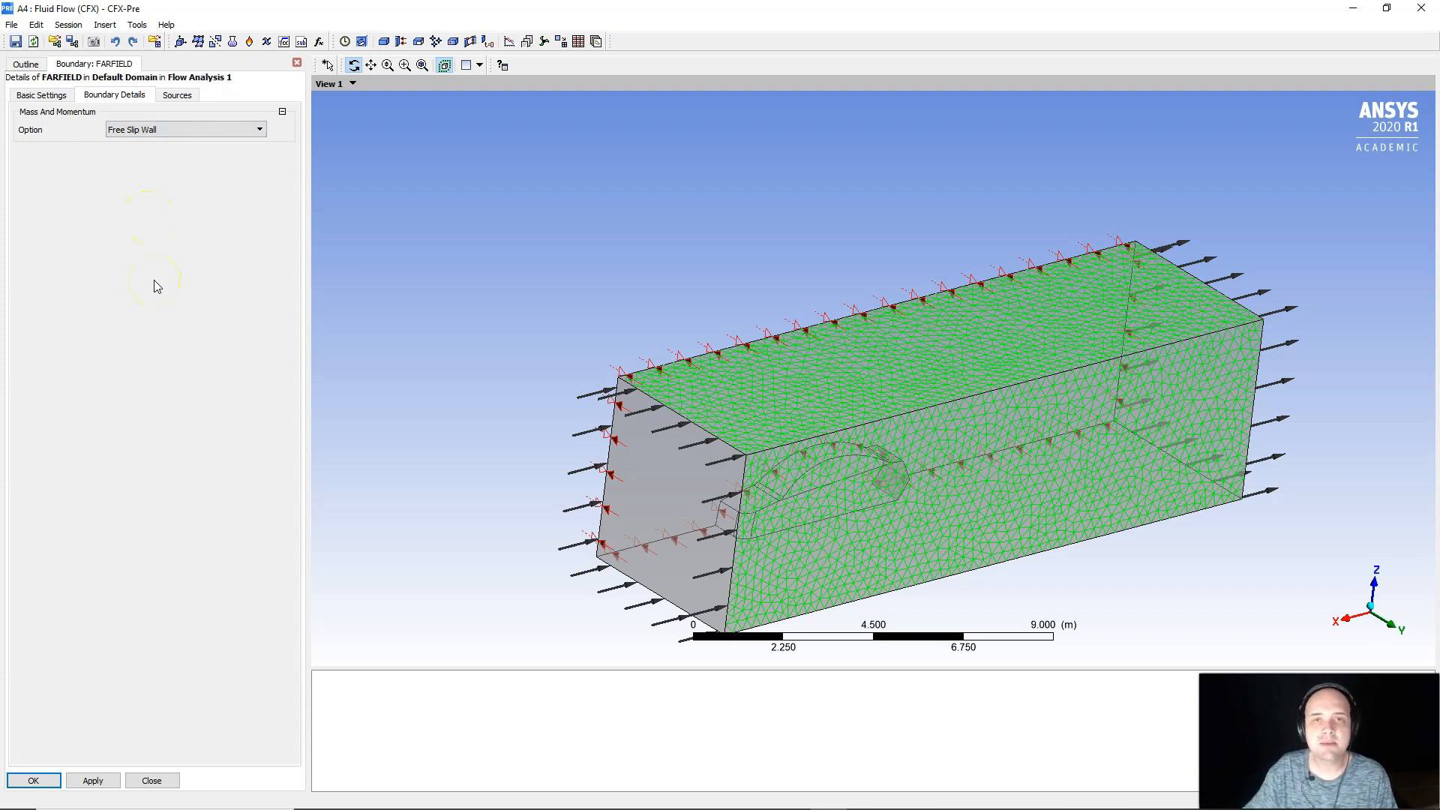
left_click(53, 784)
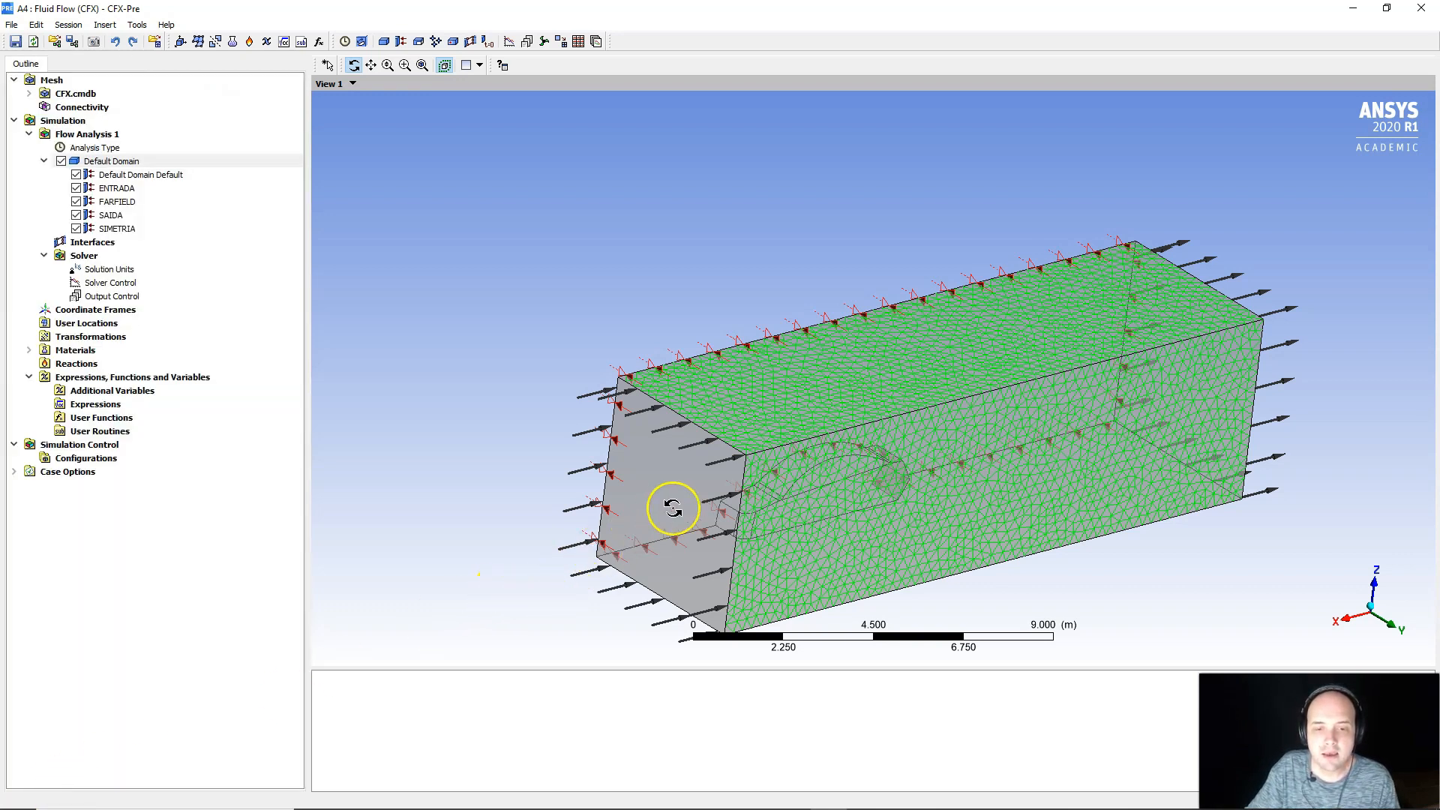
Switch to Microsoft Whiteboard and mark the road under the blue car with a line labelled V=0.
left_click_drag(668, 505, 859, 509)
left_click_drag(739, 527, 824, 569)
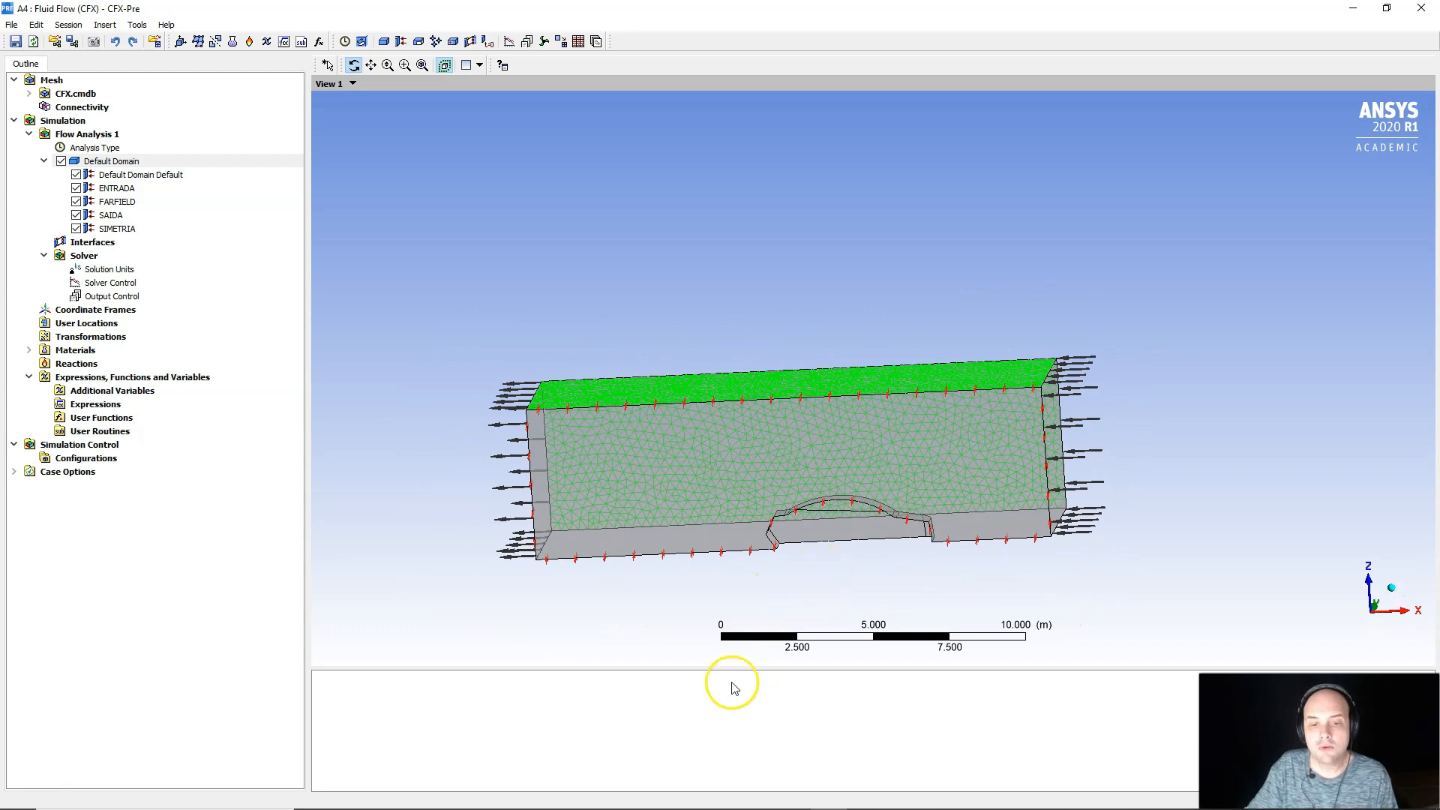
mouse_move(543, 809)
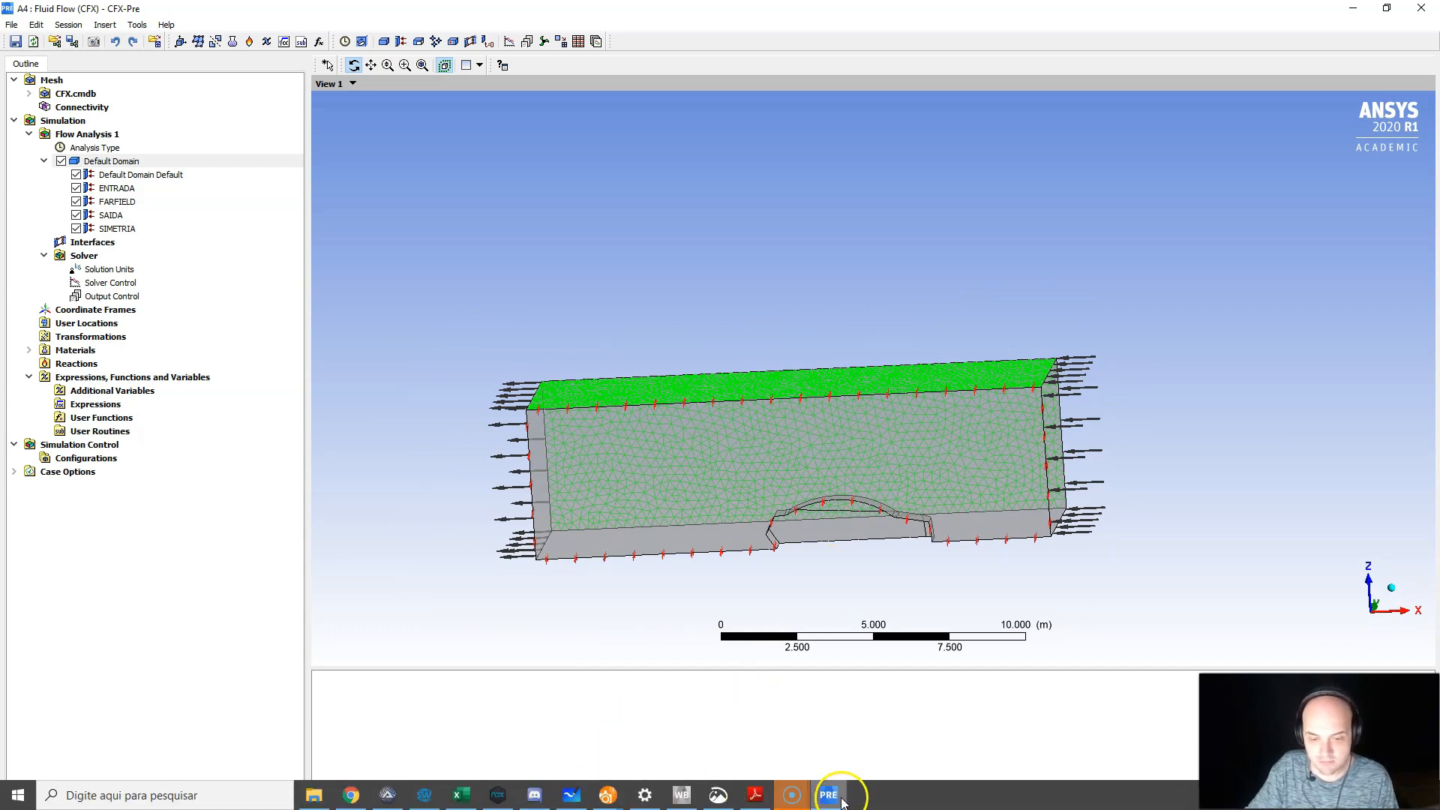
left_click(821, 796)
mouse_move(510, 451)
left_mouse_down()
mouse_move(528, 576)
mouse_move(556, 592)
left_mouse_up()
left_click_drag(542, 600, 568, 592)
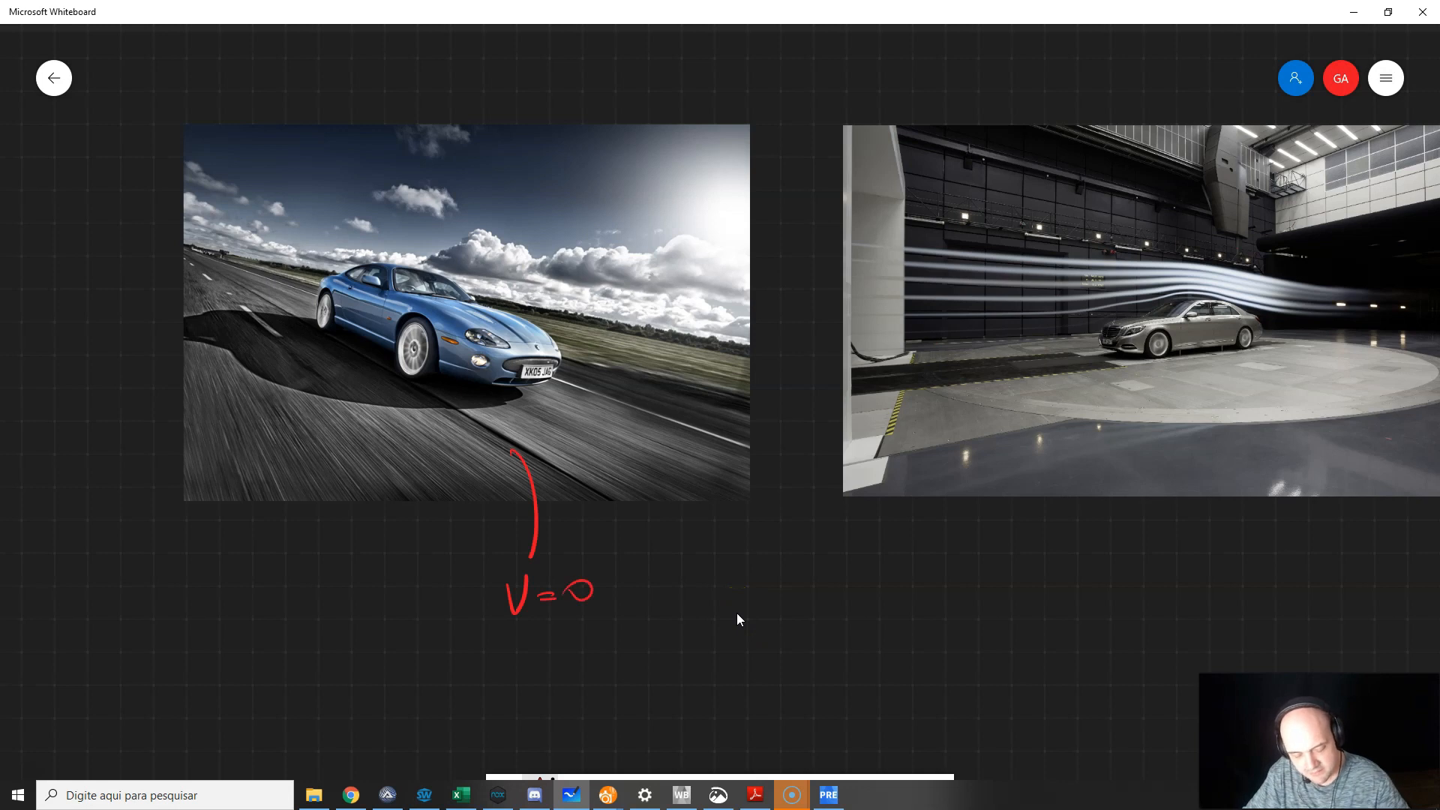
Draw a forward arrow on the blue car and label it V=120 km/h.
mouse_move(384, 317)
left_mouse_down()
mouse_move(483, 341)
mouse_move(508, 282)
mouse_move(544, 321)
left_mouse_up()
mouse_move(558, 300)
left_mouse_down()
mouse_move(574, 318)
mouse_move(583, 303)
mouse_move(605, 309)
left_mouse_up()
mouse_move(626, 288)
left_mouse_down()
mouse_move(627, 306)
mouse_move(646, 285)
mouse_move(660, 306)
left_mouse_up()
mouse_move(663, 259)
left_mouse_down()
mouse_move(652, 309)
mouse_move(692, 296)
left_mouse_up()
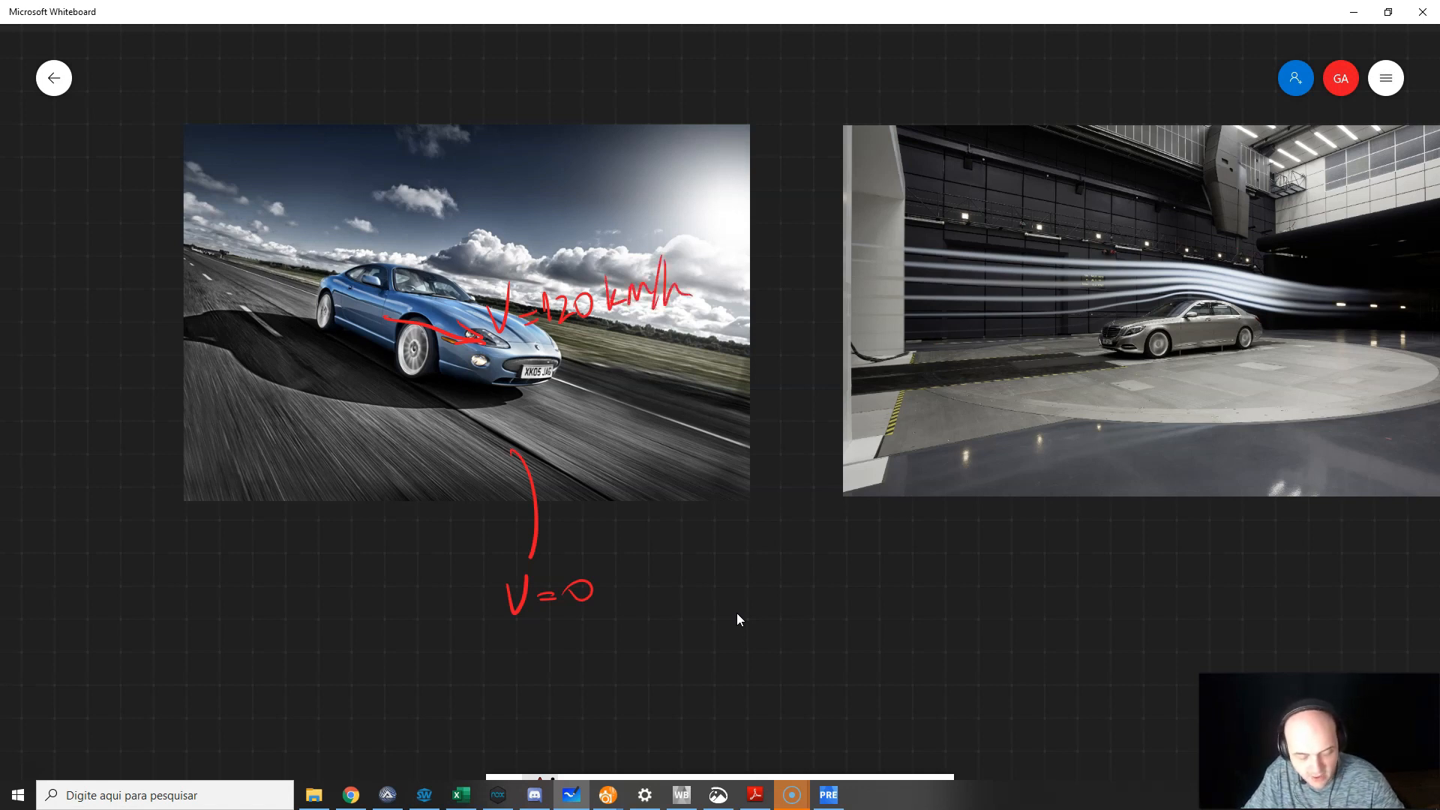
Write V∞=0 in the sky above the blue car for the still surrounding air.
mouse_move(459, 134)
left_mouse_down()
mouse_move(469, 186)
mouse_move(480, 124)
left_mouse_up()
mouse_move(488, 161)
left_mouse_down()
mouse_move(504, 169)
mouse_move(549, 141)
left_mouse_up()
left_click_drag(536, 150, 552, 148)
left_click_drag(572, 133, 589, 131)
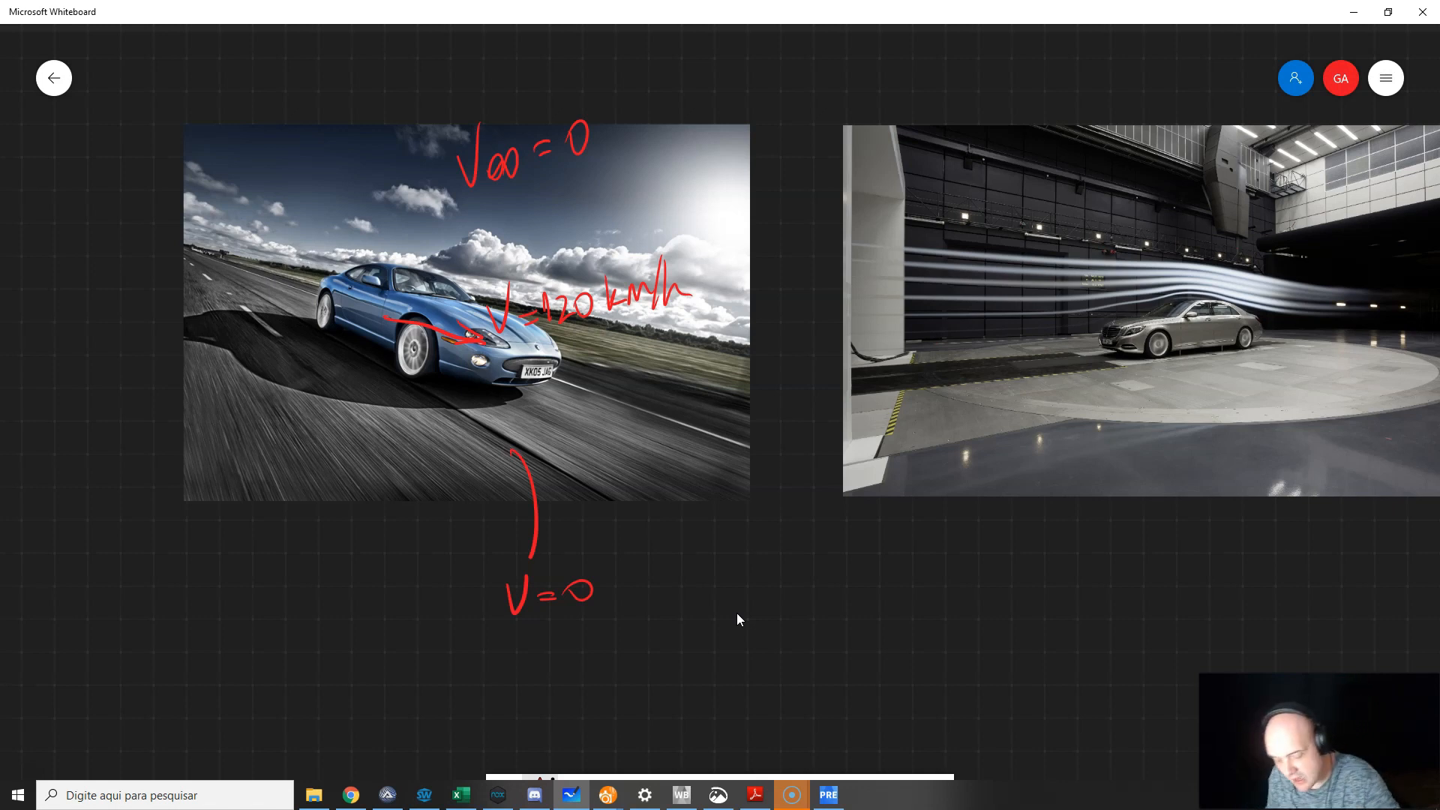
On the wind tunnel photo, label the car V=0 and draw an arrow on the floor labelled 120 km/h.
left_click_drag(1222, 279, 1191, 329)
left_click_drag(1233, 264, 1281, 264)
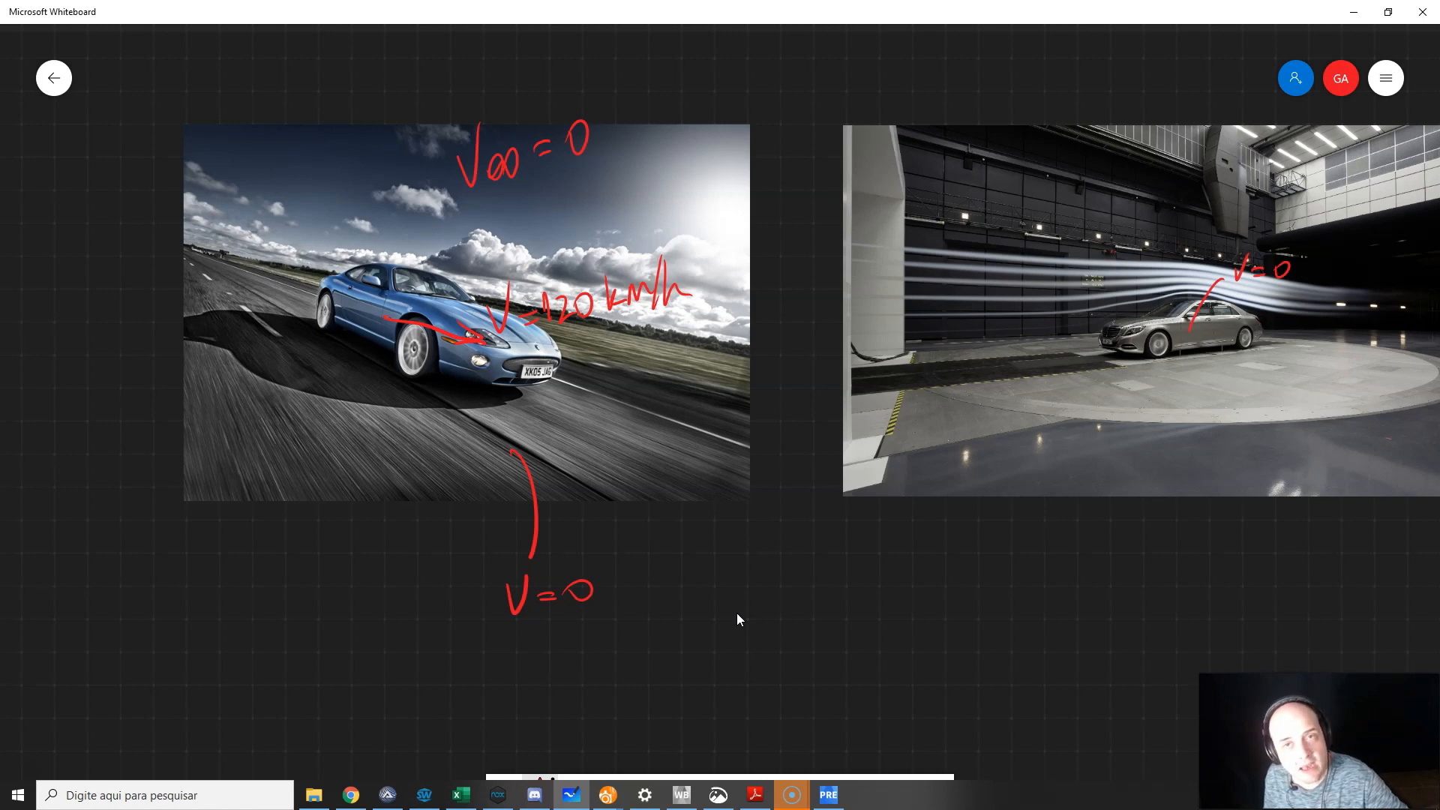
mouse_move(952, 393)
left_mouse_down()
mouse_move(1062, 379)
mouse_move(1058, 421)
left_mouse_up()
left_click_drag(1072, 409, 1121, 411)
mouse_move(1134, 396)
left_mouse_down()
mouse_move(1137, 409)
mouse_move(1152, 390)
left_mouse_up()
mouse_move(1163, 409)
left_mouse_down()
mouse_move(1183, 372)
mouse_move(1202, 403)
left_mouse_up()
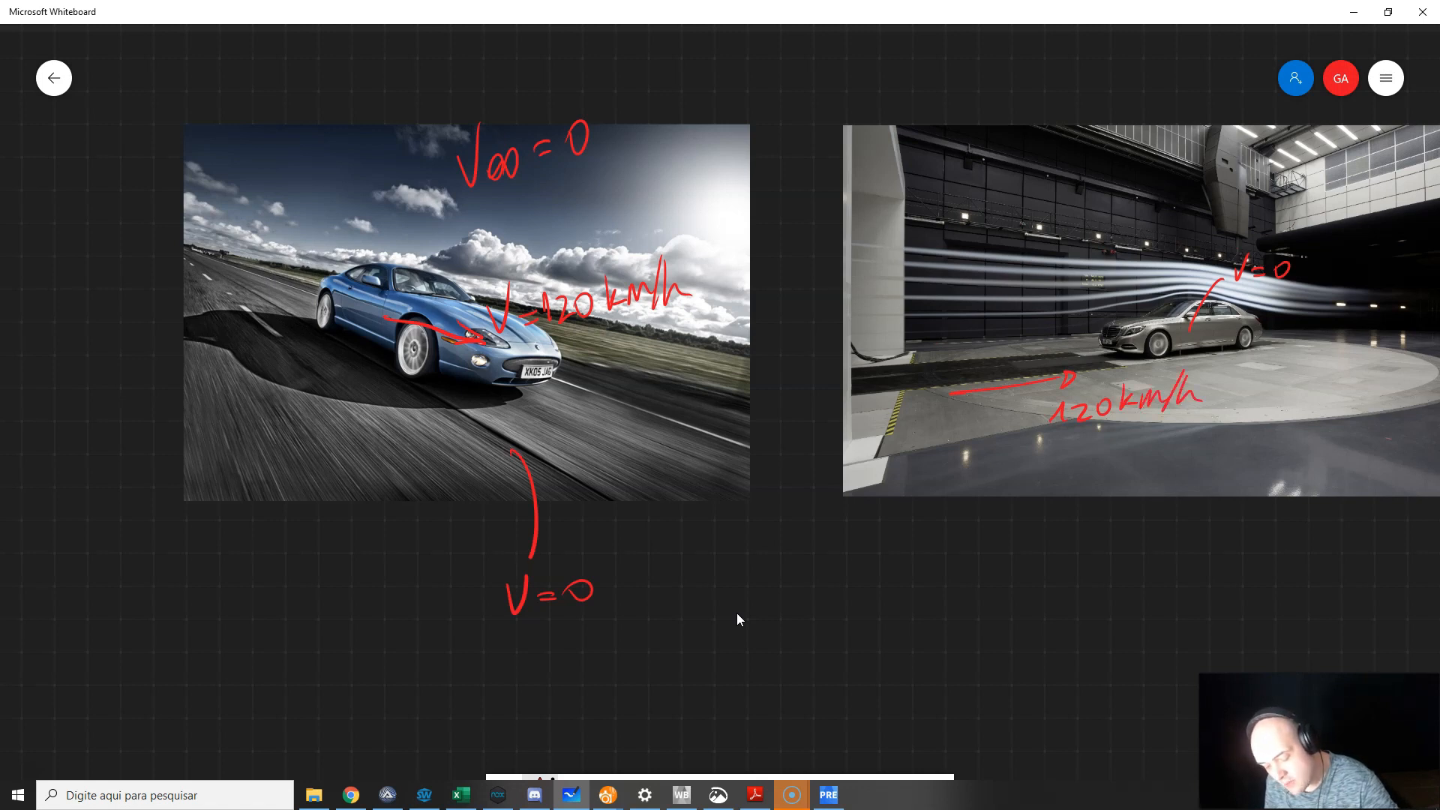
Draw three arrows along the incoming streamlines in the wind tunnel photo and label them 120 km/h.
left_click_drag(909, 261, 995, 260)
left_click_drag(925, 280, 995, 276)
left_click_drag(925, 303, 999, 303)
mouse_move(997, 291)
left_mouse_down()
mouse_move(1009, 311)
mouse_move(1007, 279)
left_mouse_up()
left_click_drag(999, 246, 1008, 257)
mouse_move(973, 190)
left_mouse_down()
mouse_move(966, 216)
mouse_move(1005, 215)
left_mouse_up()
left_click_drag(1020, 193, 1065, 210)
mouse_move(1063, 210)
left_mouse_down()
mouse_move(1094, 196)
mouse_move(1086, 224)
left_mouse_up()
left_click_drag(1115, 171, 1129, 197)
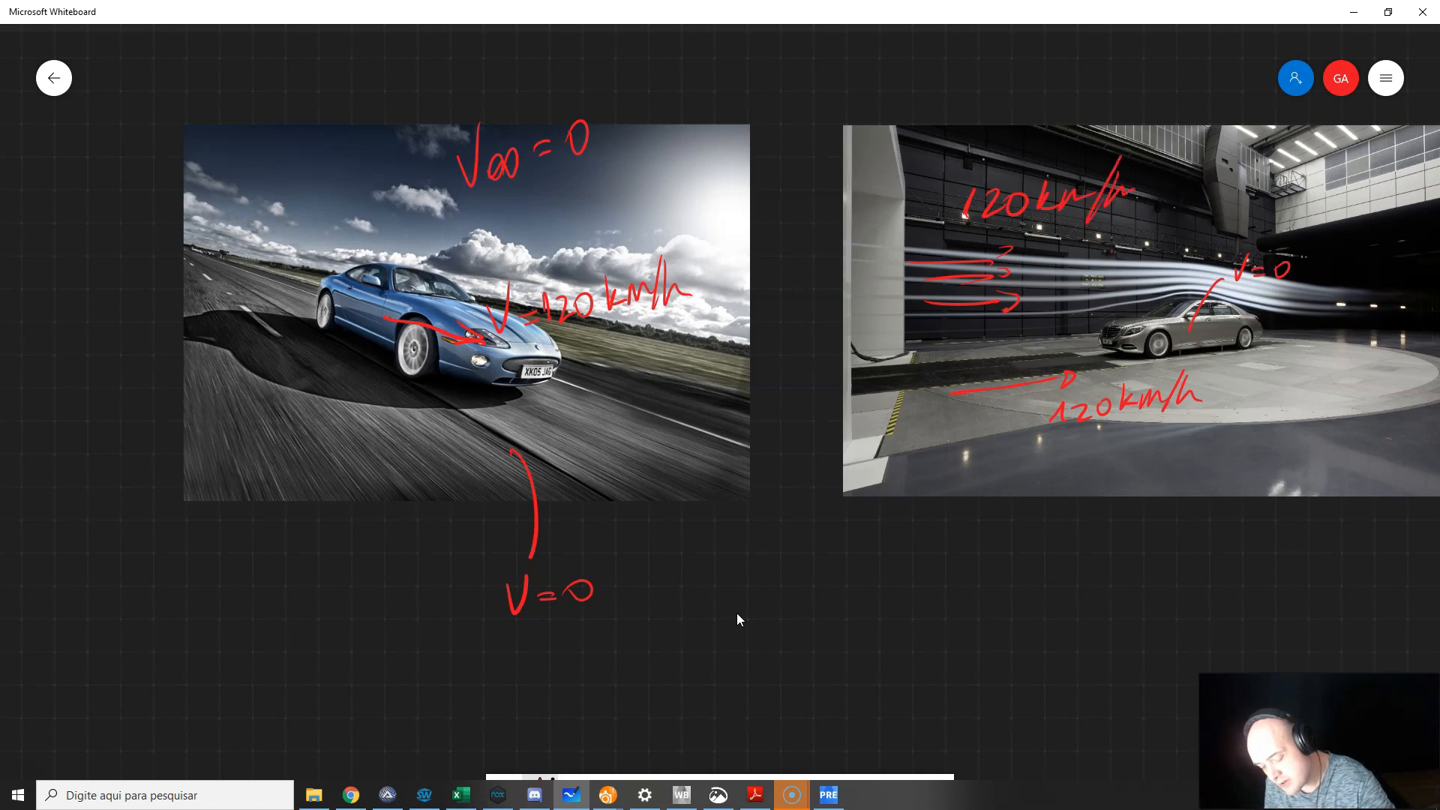
Circle the floor's 120 km/h label and draw an arrow pointing up to it from below the photo.
left_click_drag(1209, 358, 1080, 366)
mouse_move(1112, 496)
left_mouse_down()
mouse_move(1083, 595)
mouse_move(1107, 522)
left_mouse_up()
left_click_drag(1069, 525, 1107, 522)
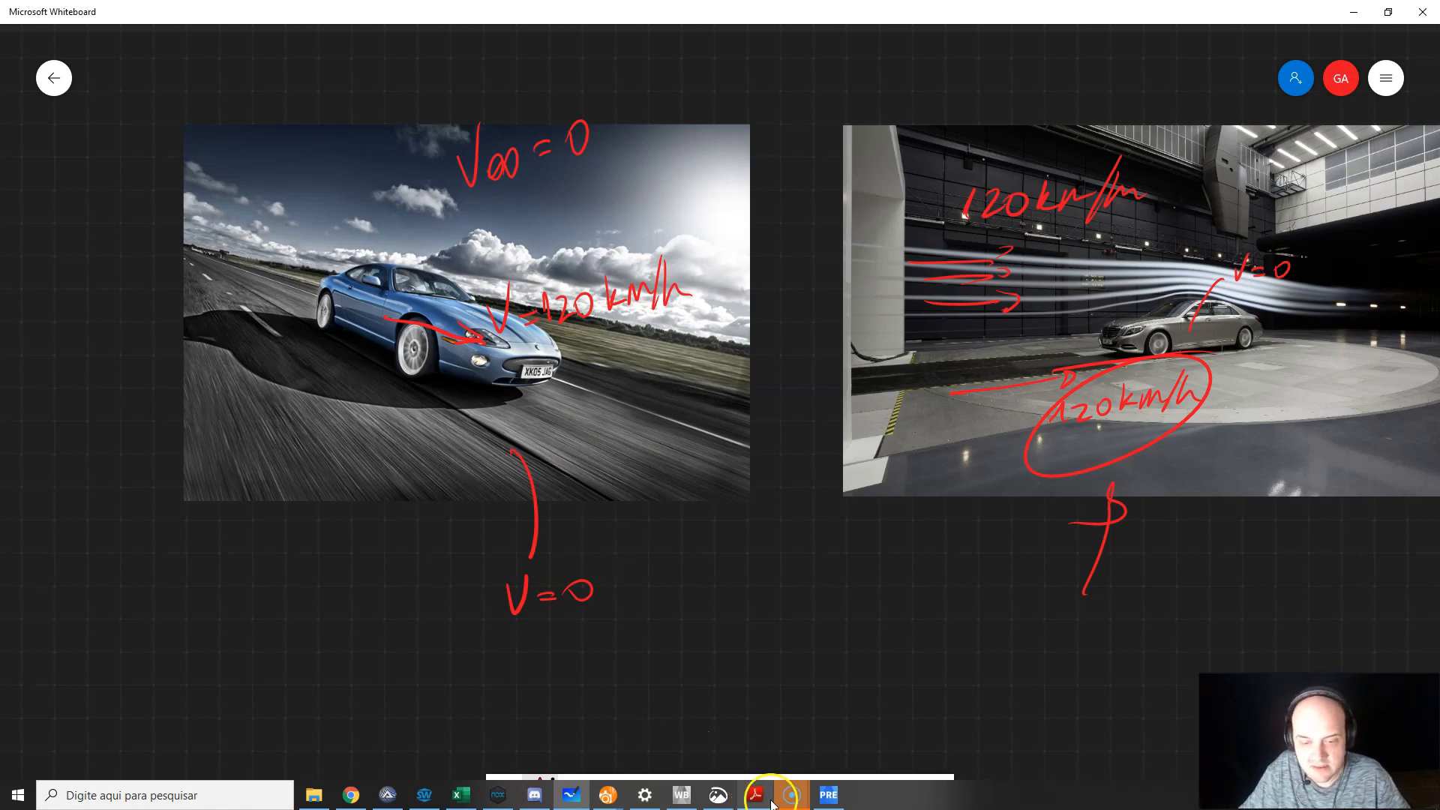
Switch back to CFX-Pre and insert a boundary named SOLO into Default Domain.
left_click(828, 795)
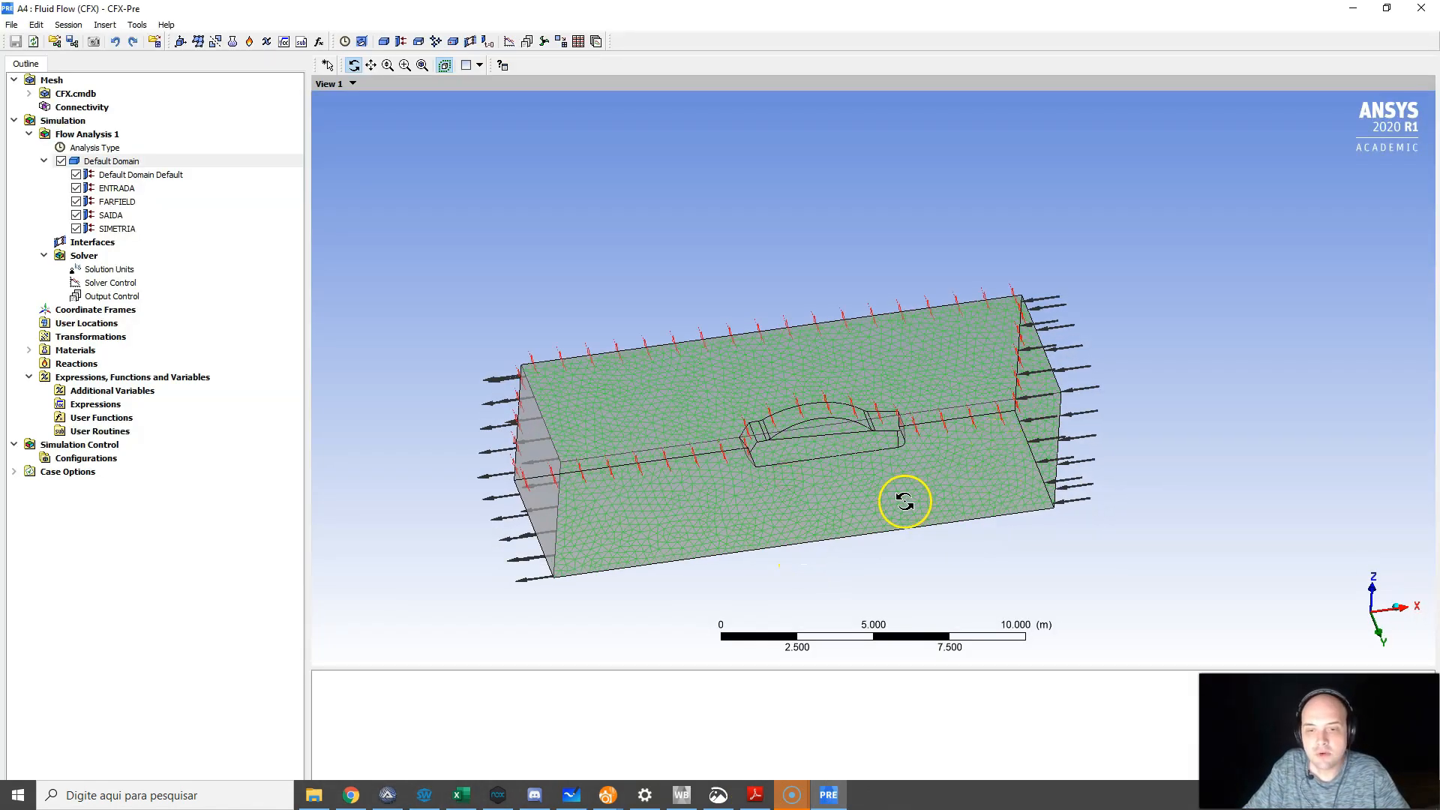
left_click_drag(777, 500, 727, 514)
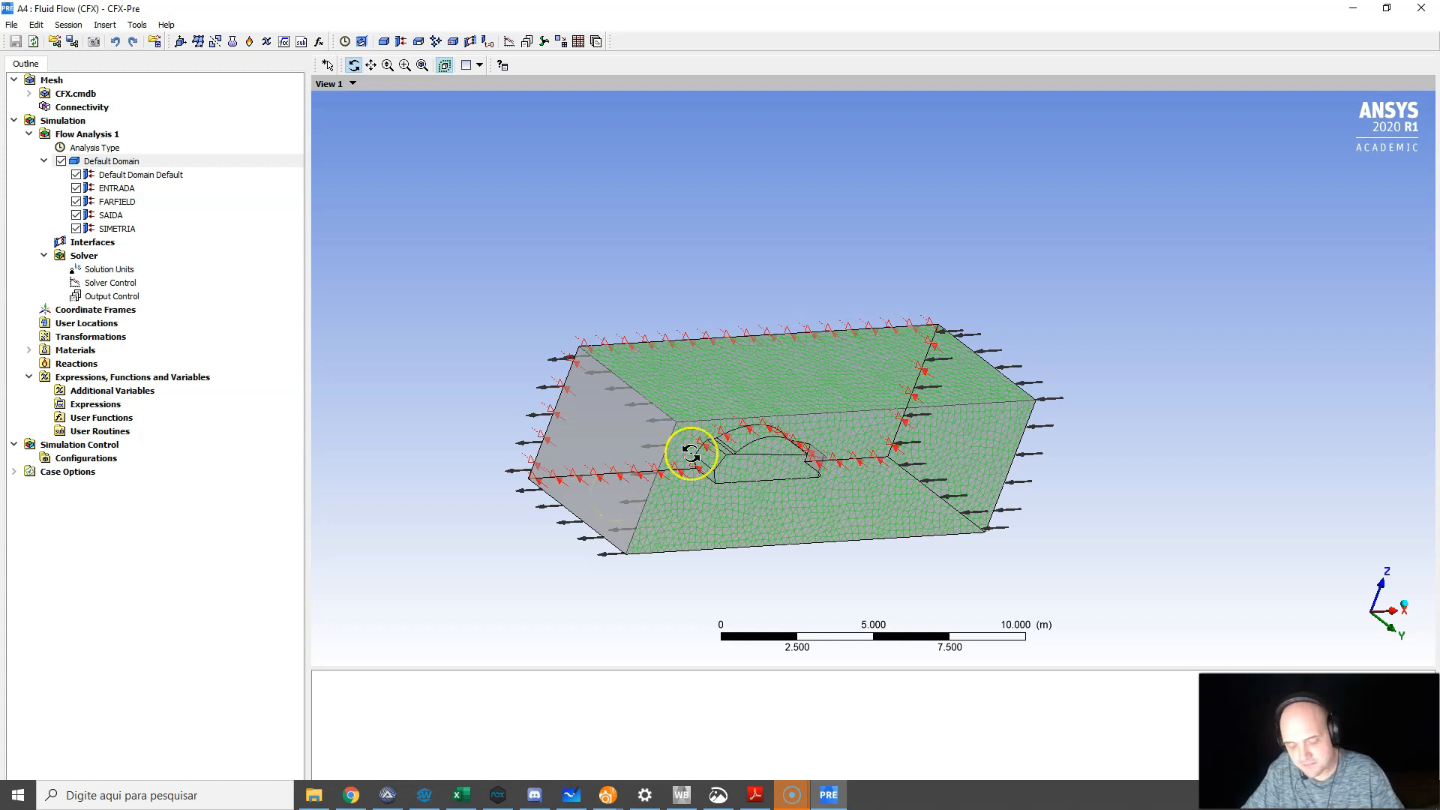
left_click(109, 162)
right_click(109, 163)
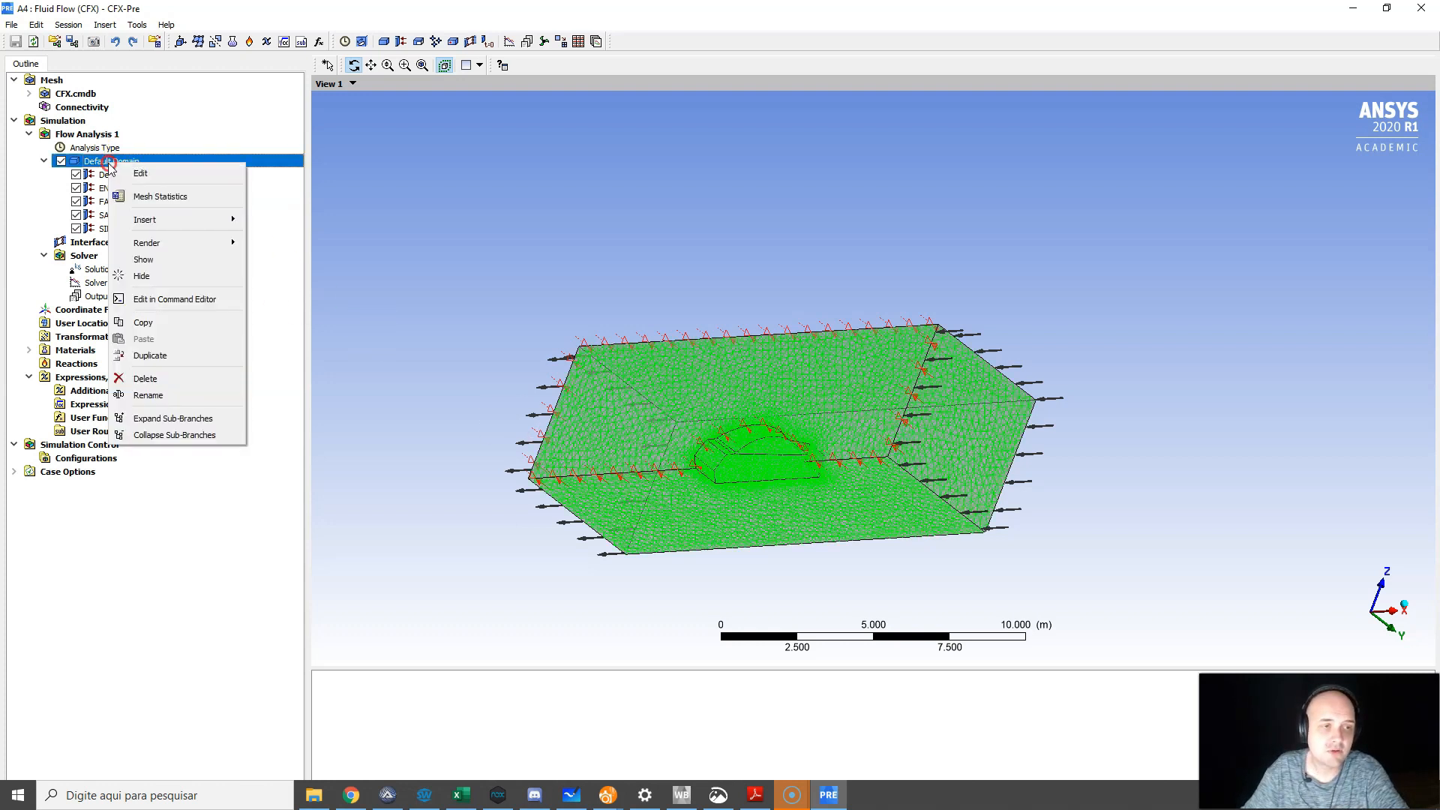
mouse_move(184, 219)
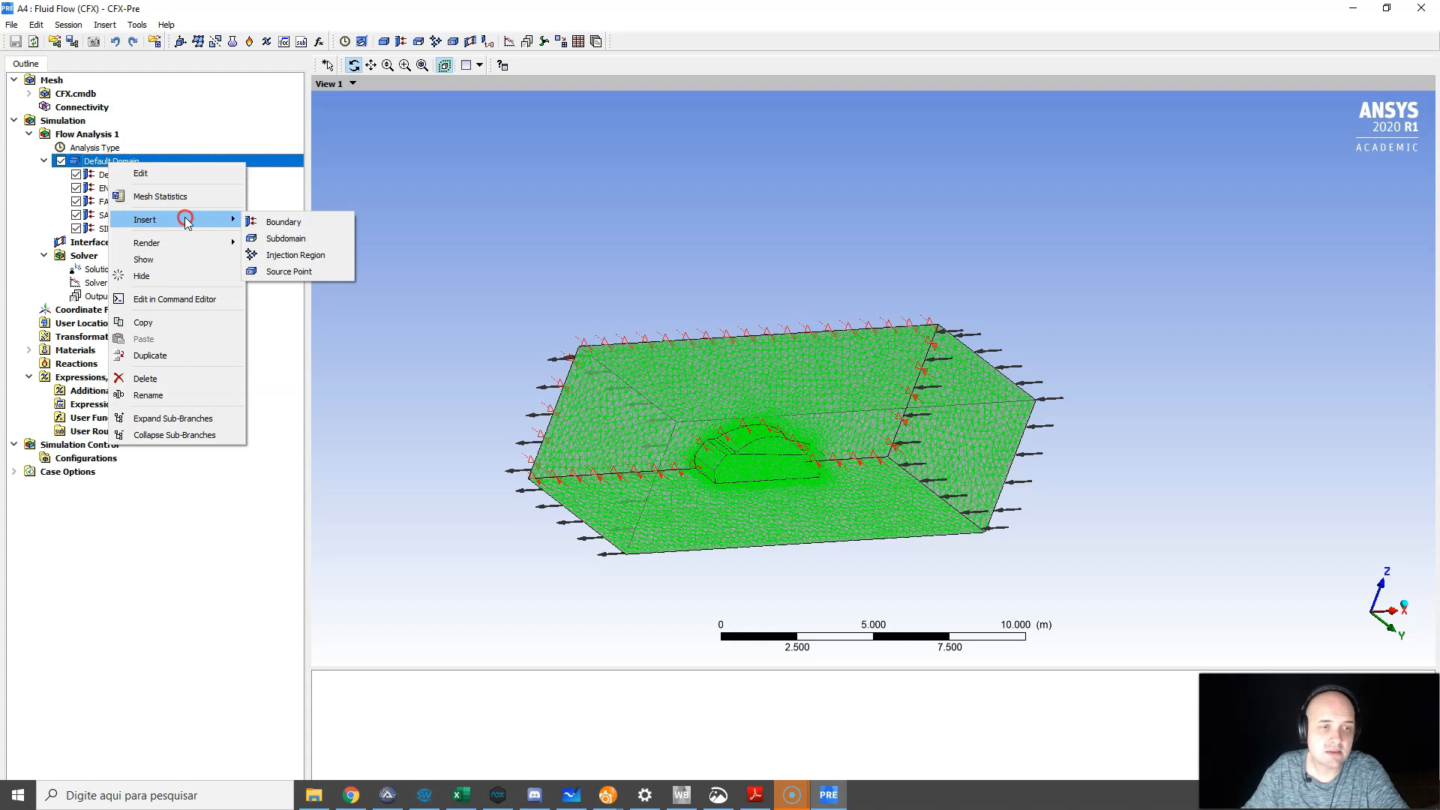
left_click(286, 223)
type("SOLO")
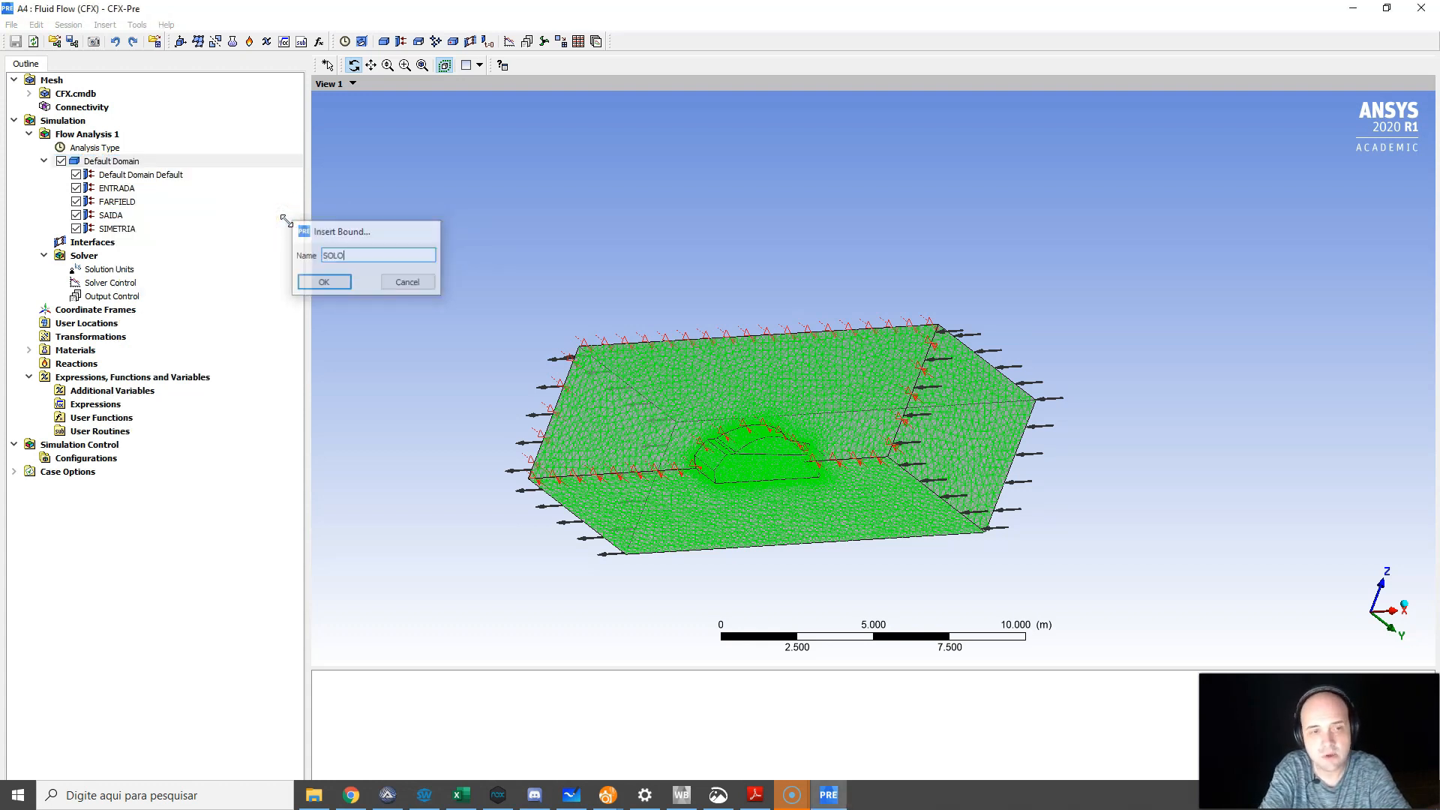
key("Return")
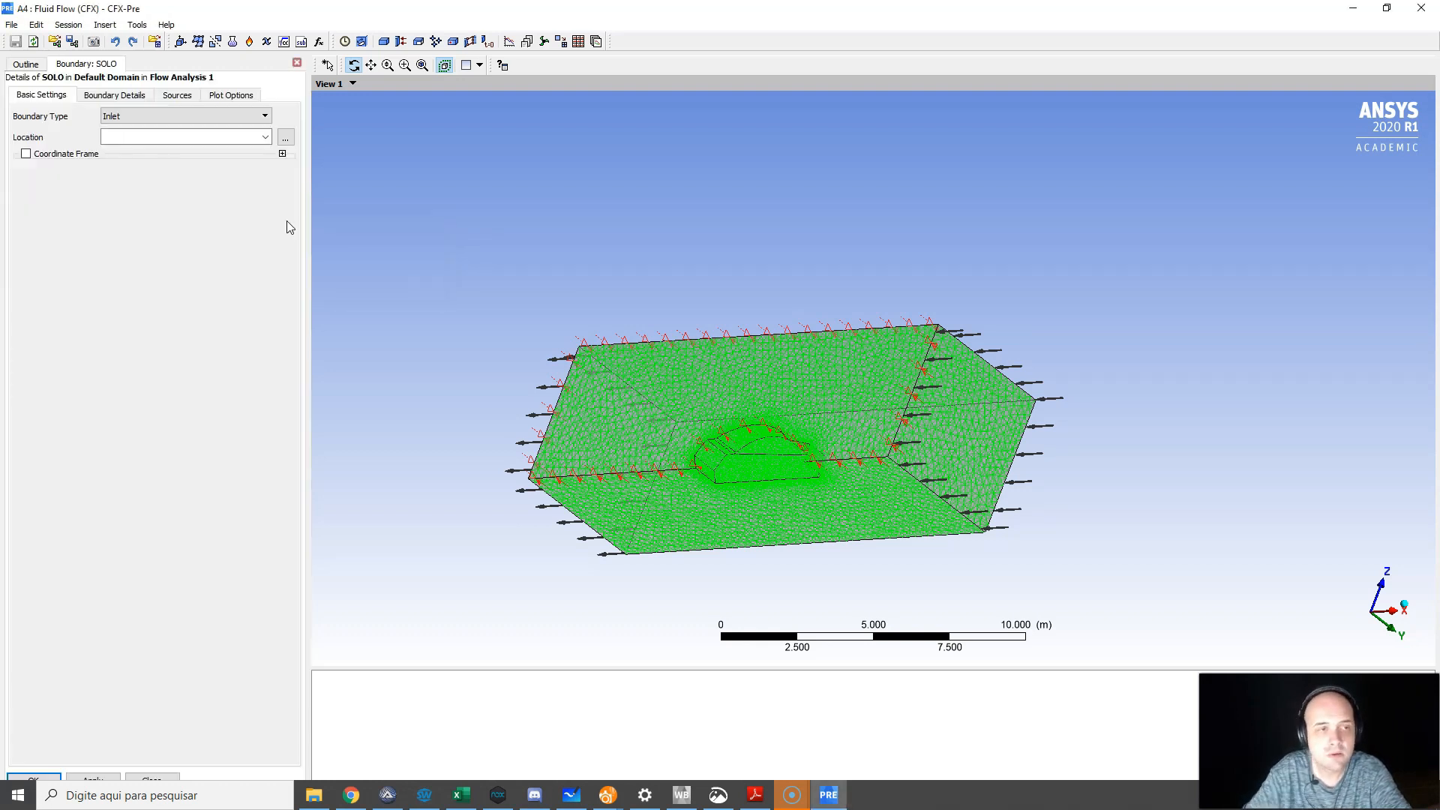
Make SOLO a Wall located on the tunnel's floor face around the car, F56.50.
left_click(162, 116)
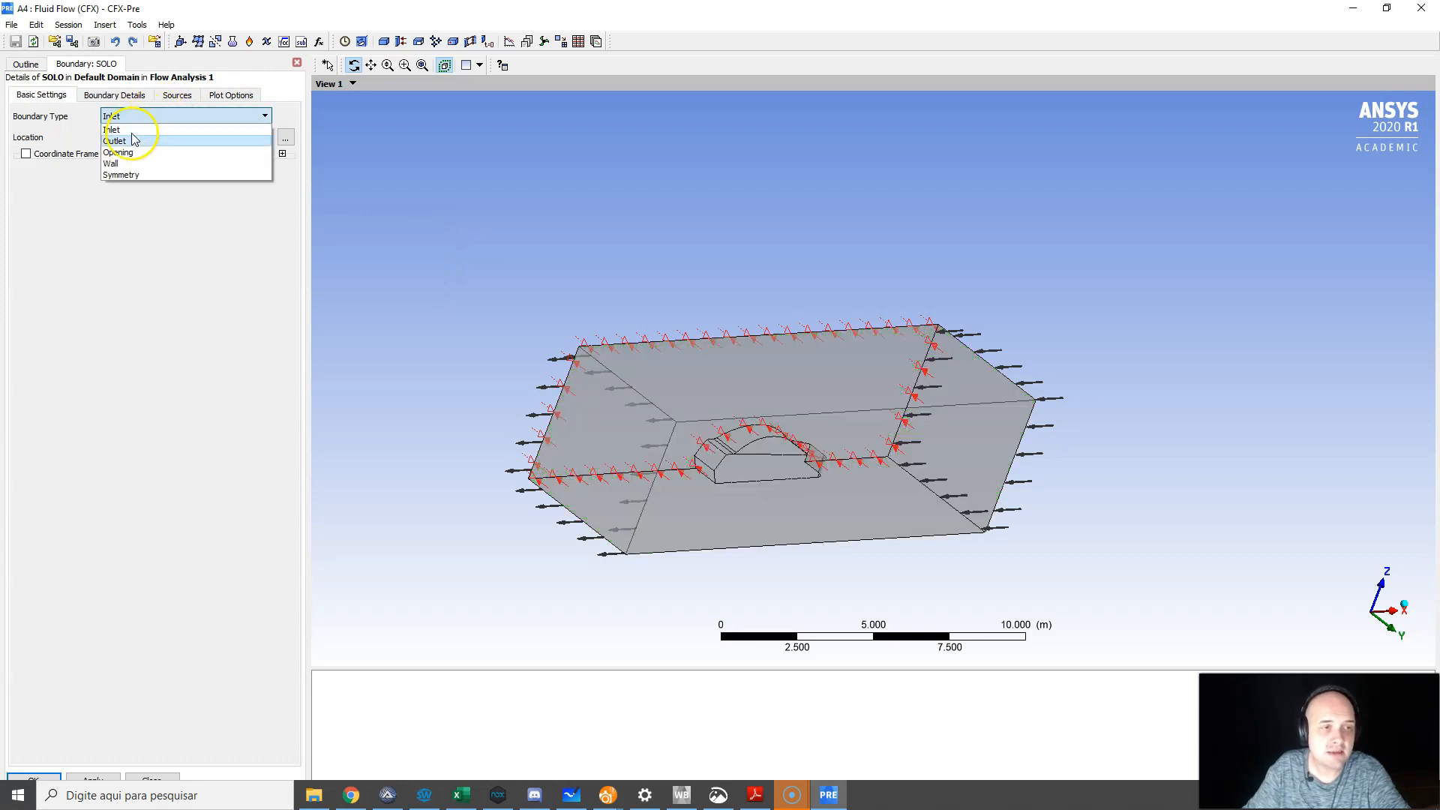
left_click(137, 135)
left_click(172, 119)
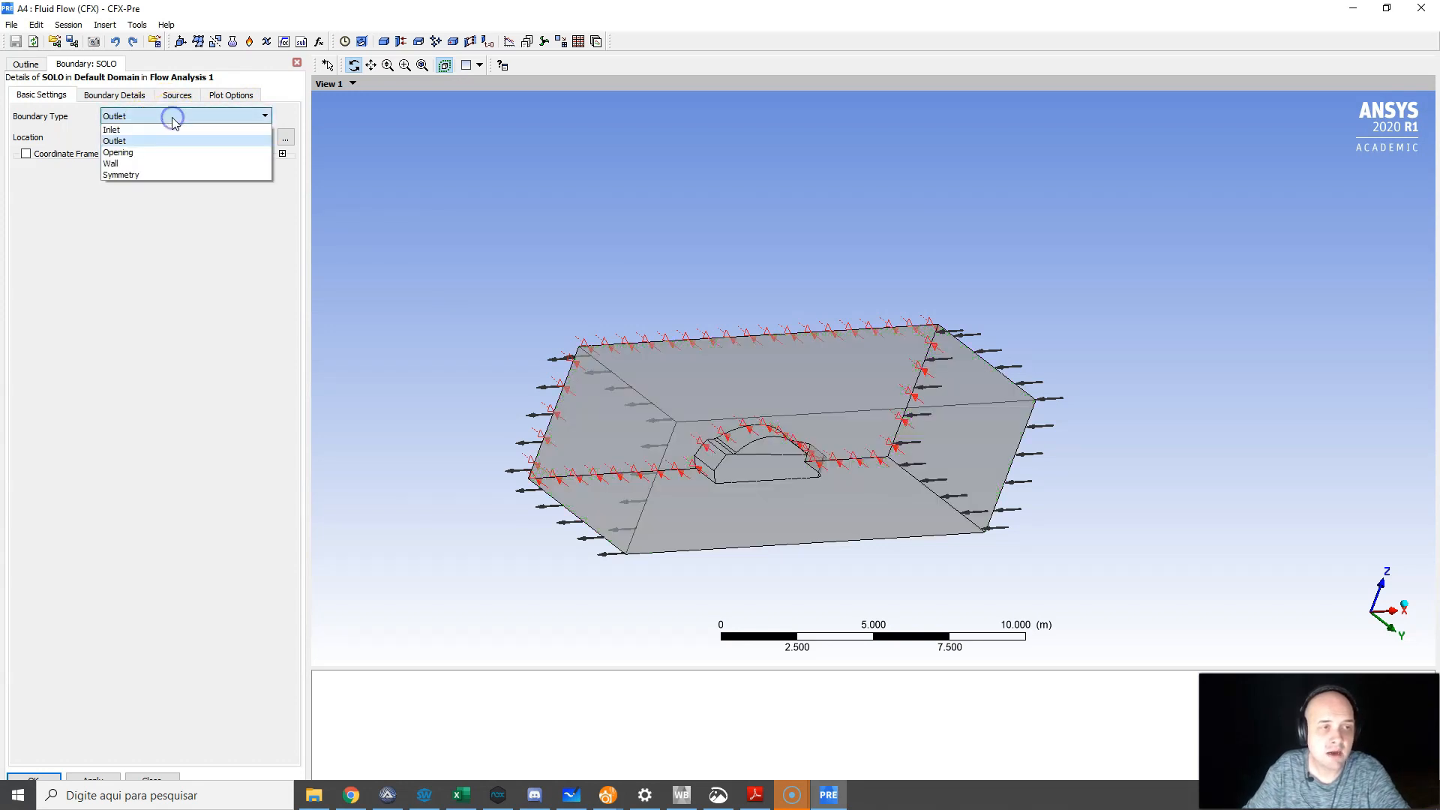
left_click(134, 162)
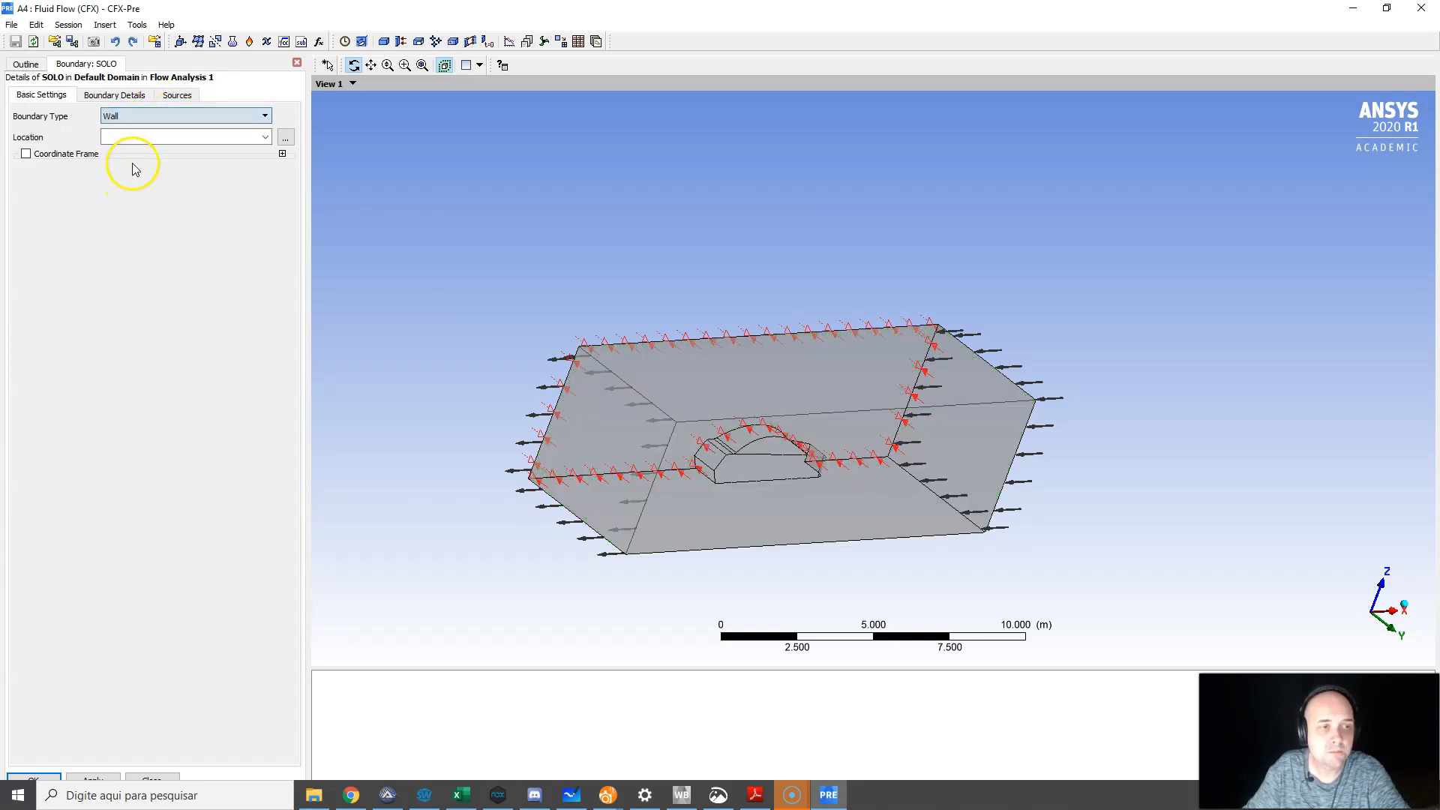
left_click(105, 137)
left_click(822, 507)
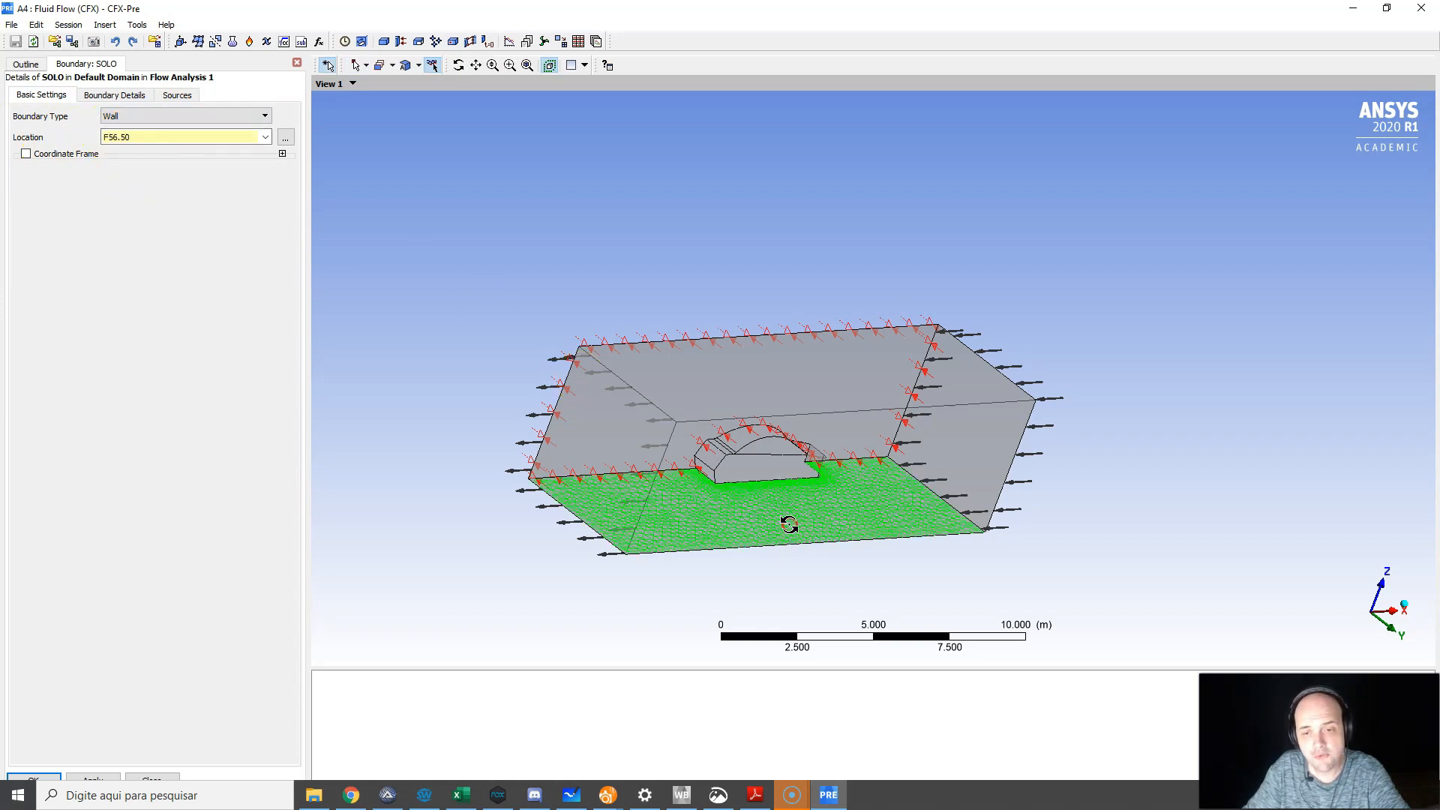
Enable Wall Velocity for the no-slip SOLO boundary with Cartesian Components and set Wall U to -120 km hr^-1.
left_click_drag(789, 525, 820, 489)
left_click_drag(909, 415, 893, 473)
left_click(112, 96)
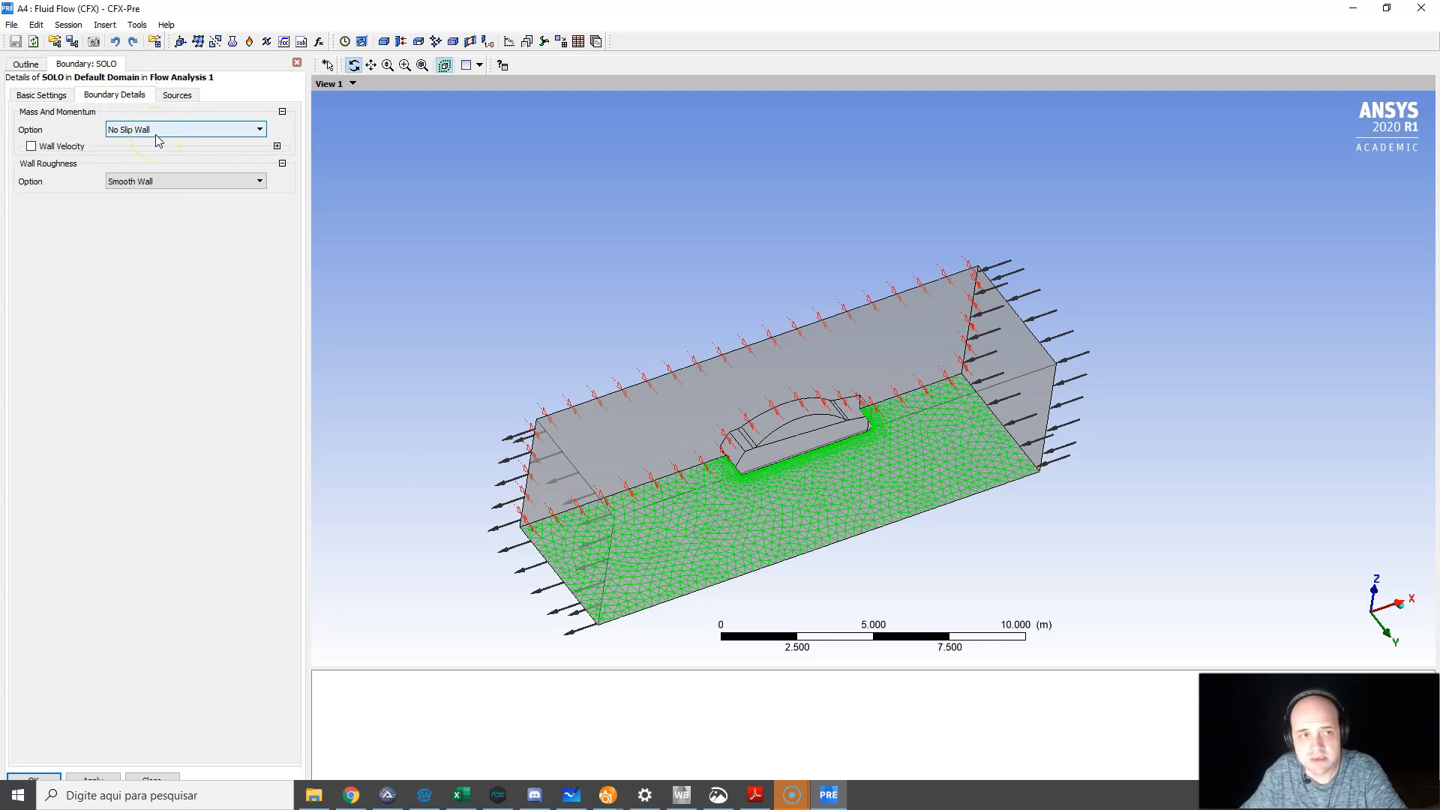
left_click(31, 147)
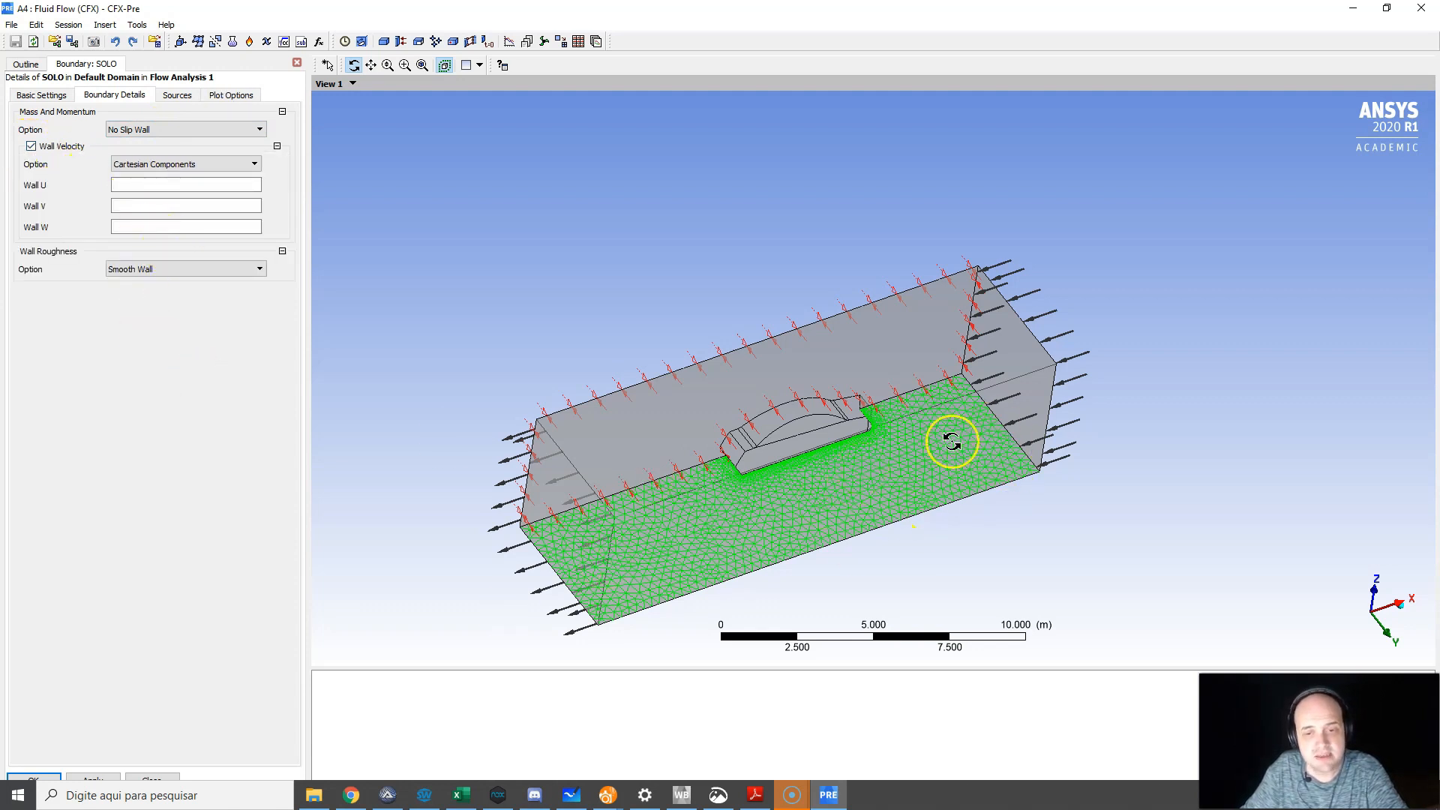
left_click_drag(755, 447, 770, 561)
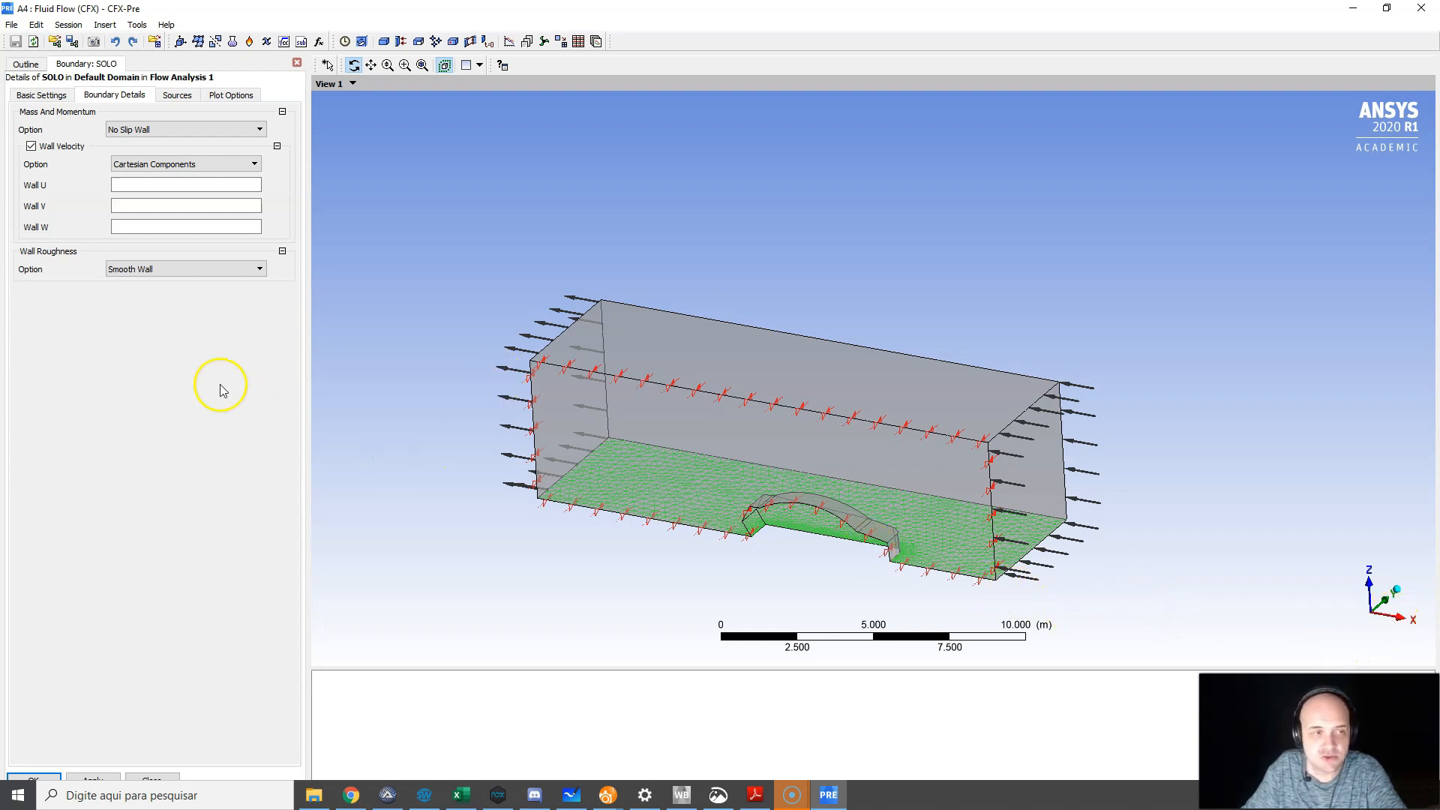
left_click(195, 183)
type("-120")
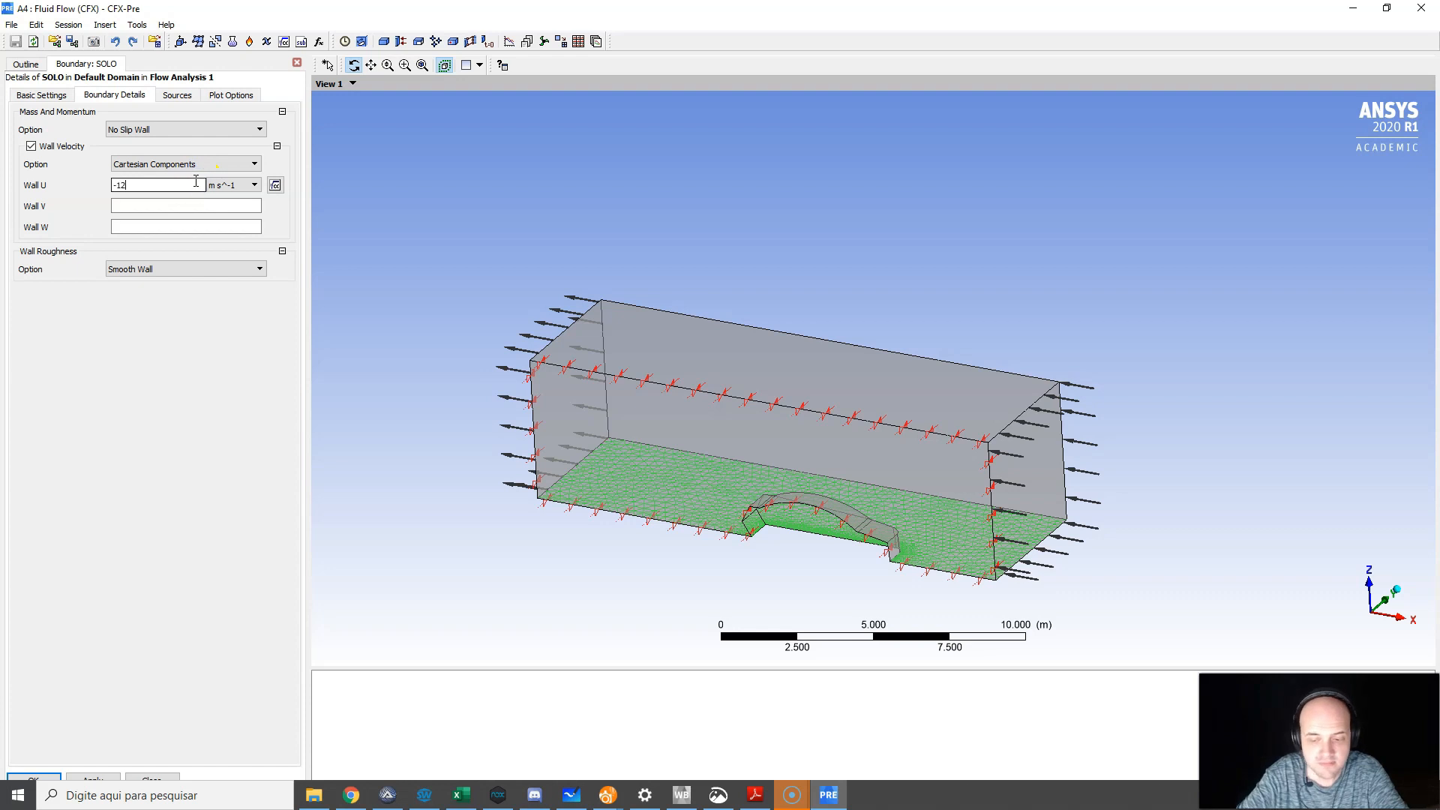
left_click(254, 186)
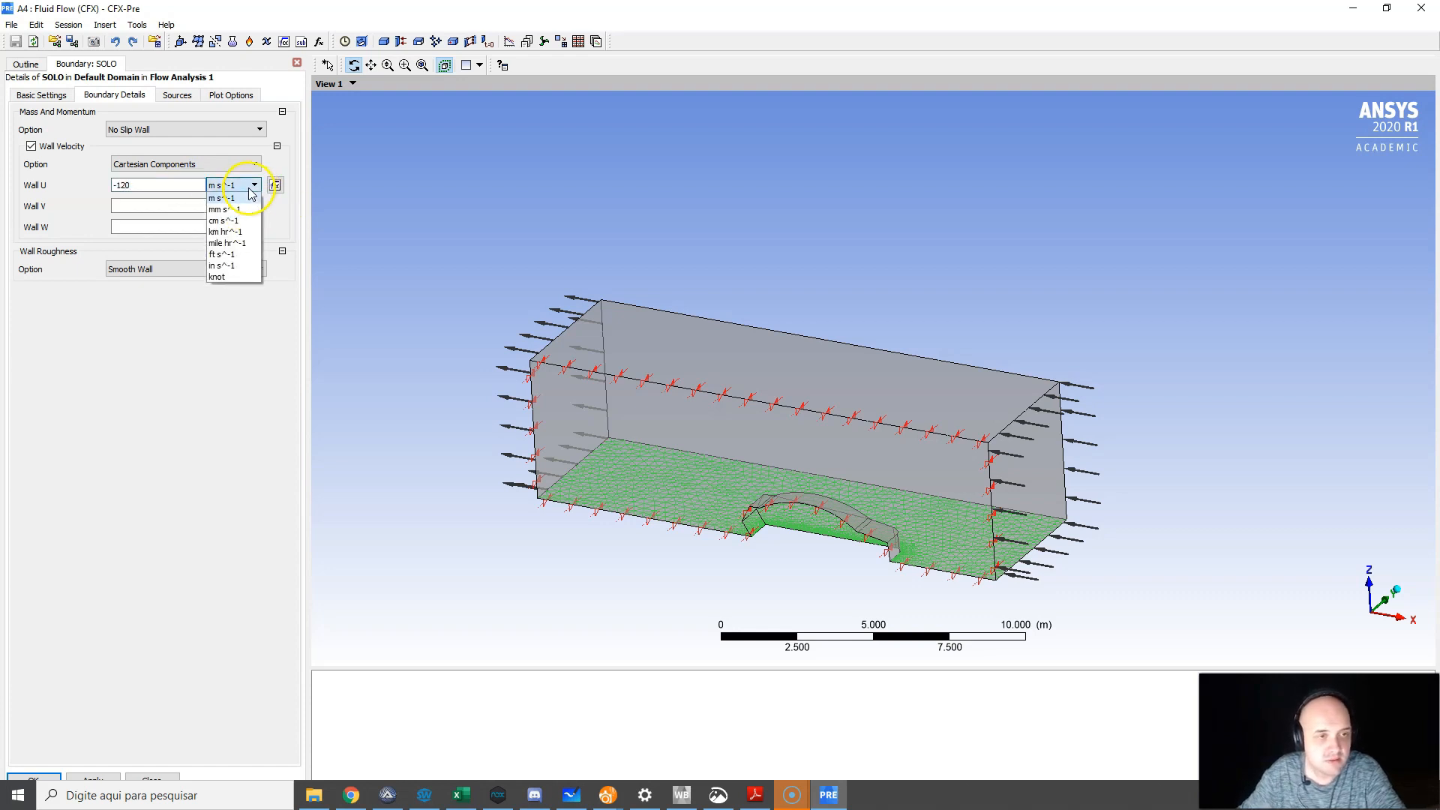
left_click(237, 227)
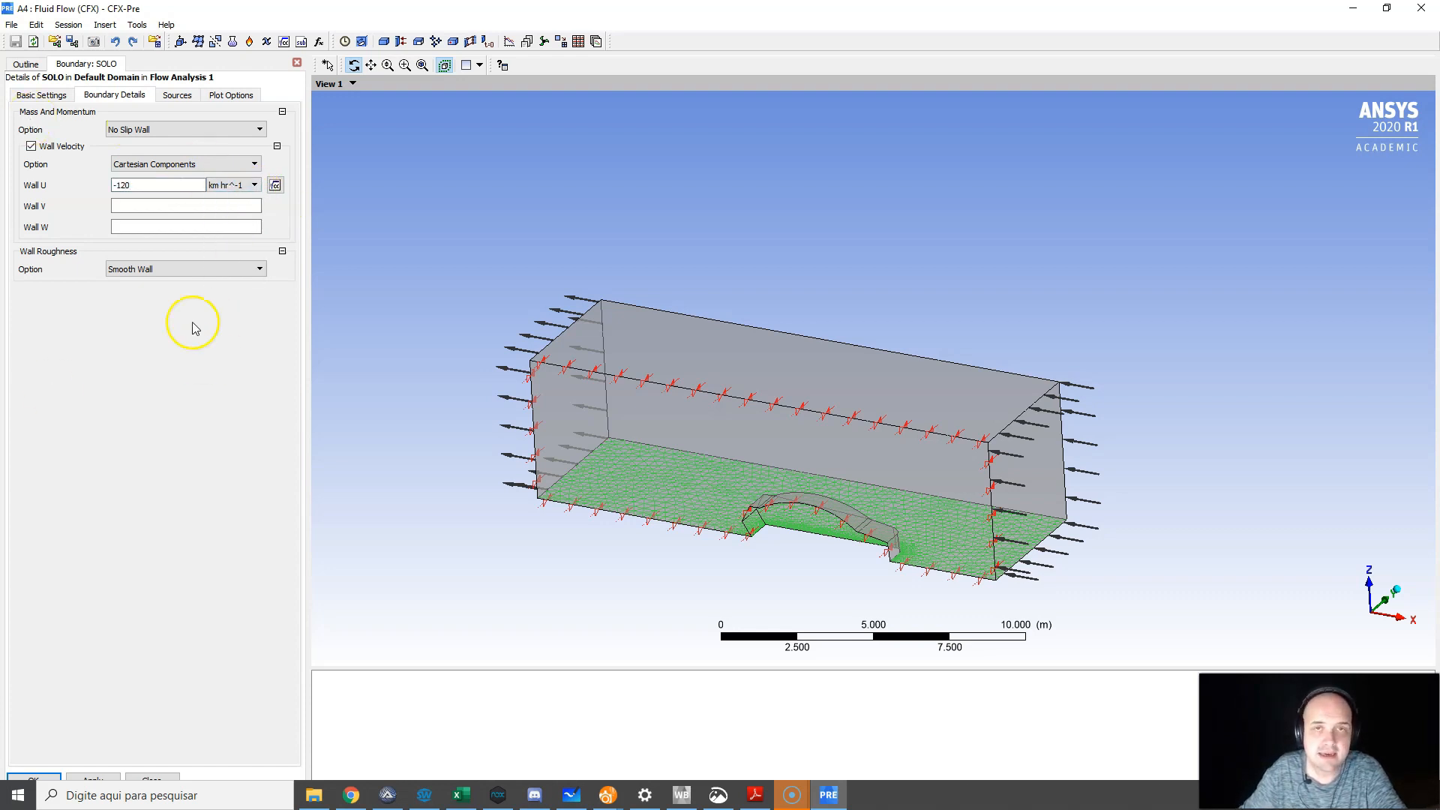
left_click(165, 426)
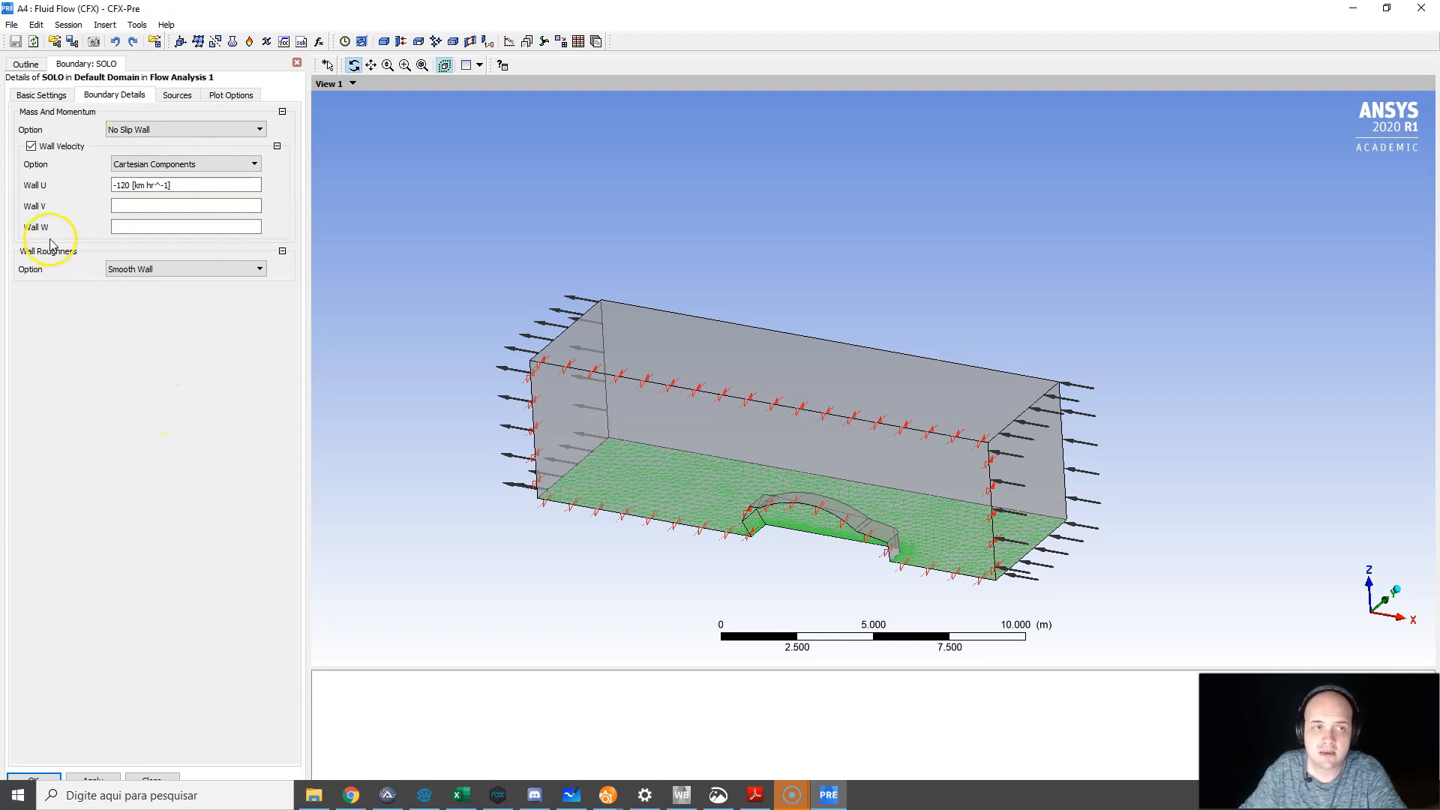
Set SOLO's Wall V and Wall W velocity components to 0 m s^-1.
left_click(132, 210)
type("0")
left_click(180, 373)
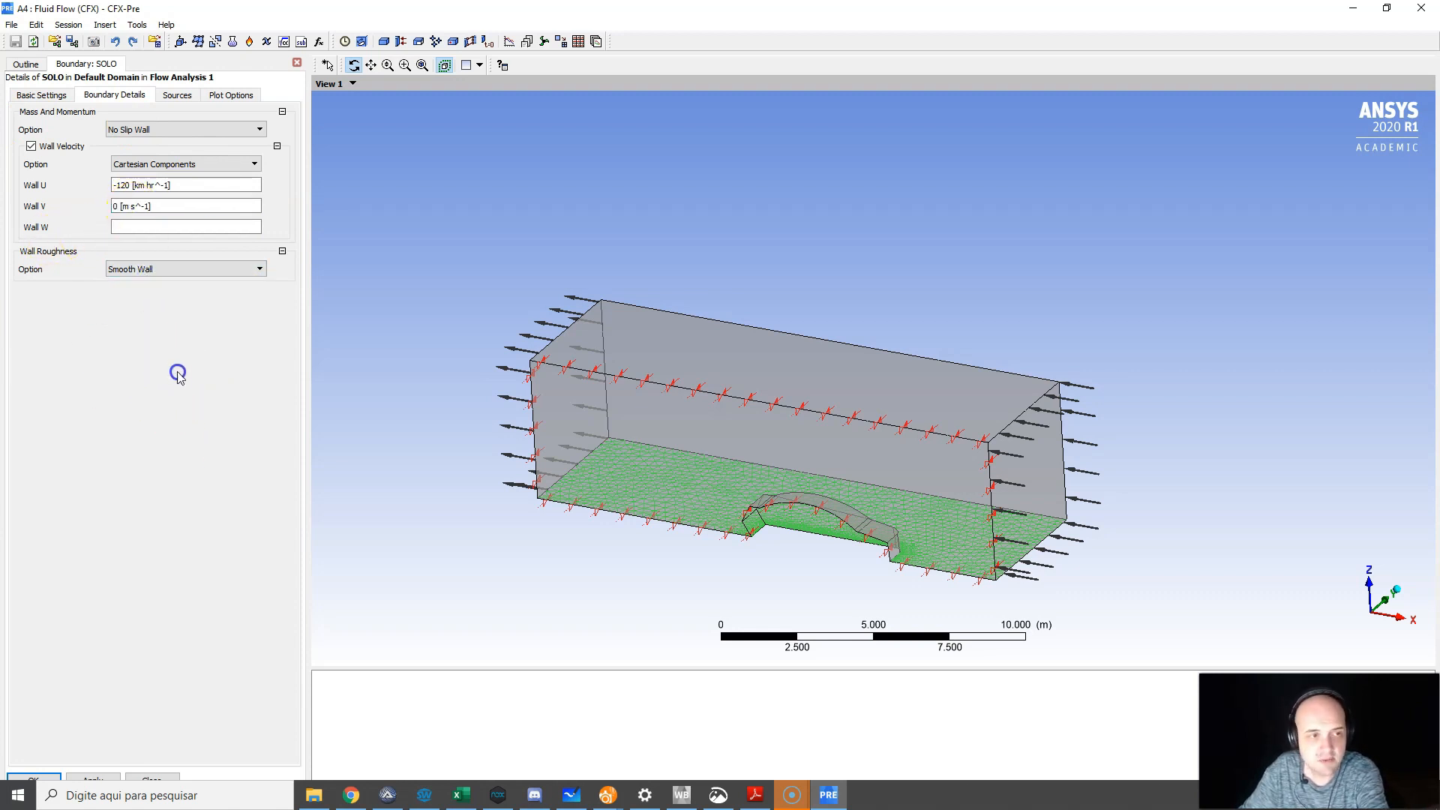
left_click(128, 225)
type("0")
left_click(166, 362)
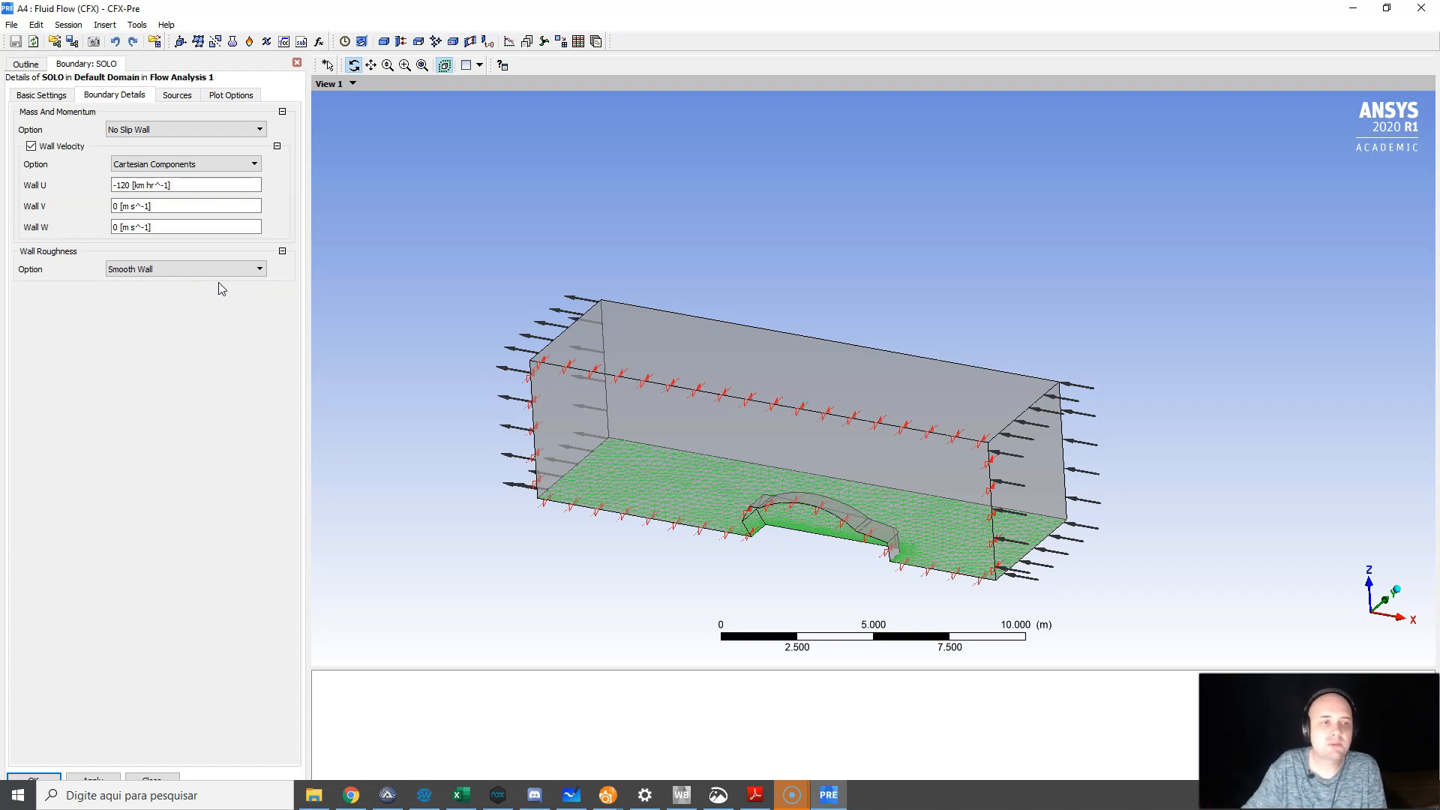
Make SOLO a Rough Wall with a sand grain roughness of 1 mm and accept the boundary definition.
left_click(160, 272)
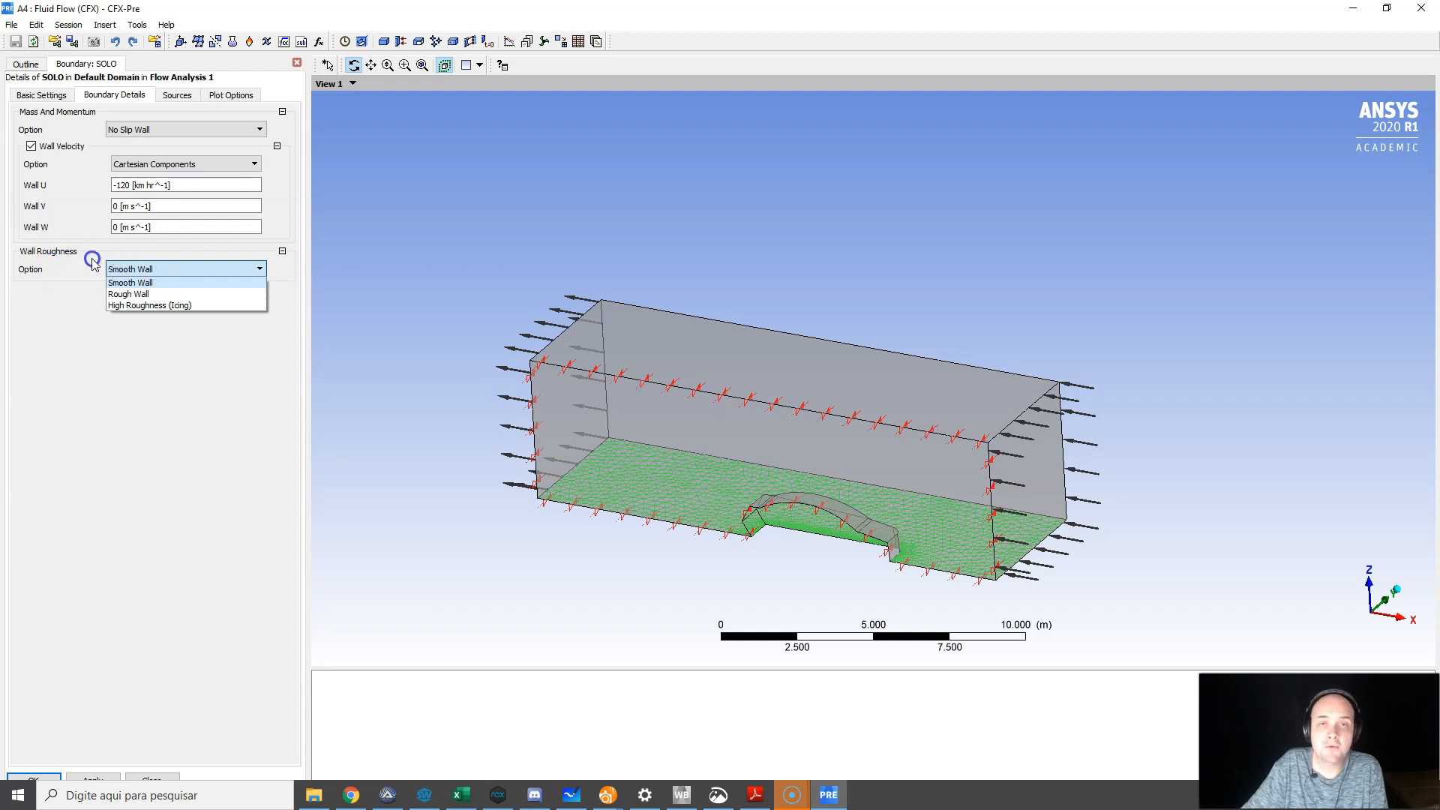
left_click(143, 295)
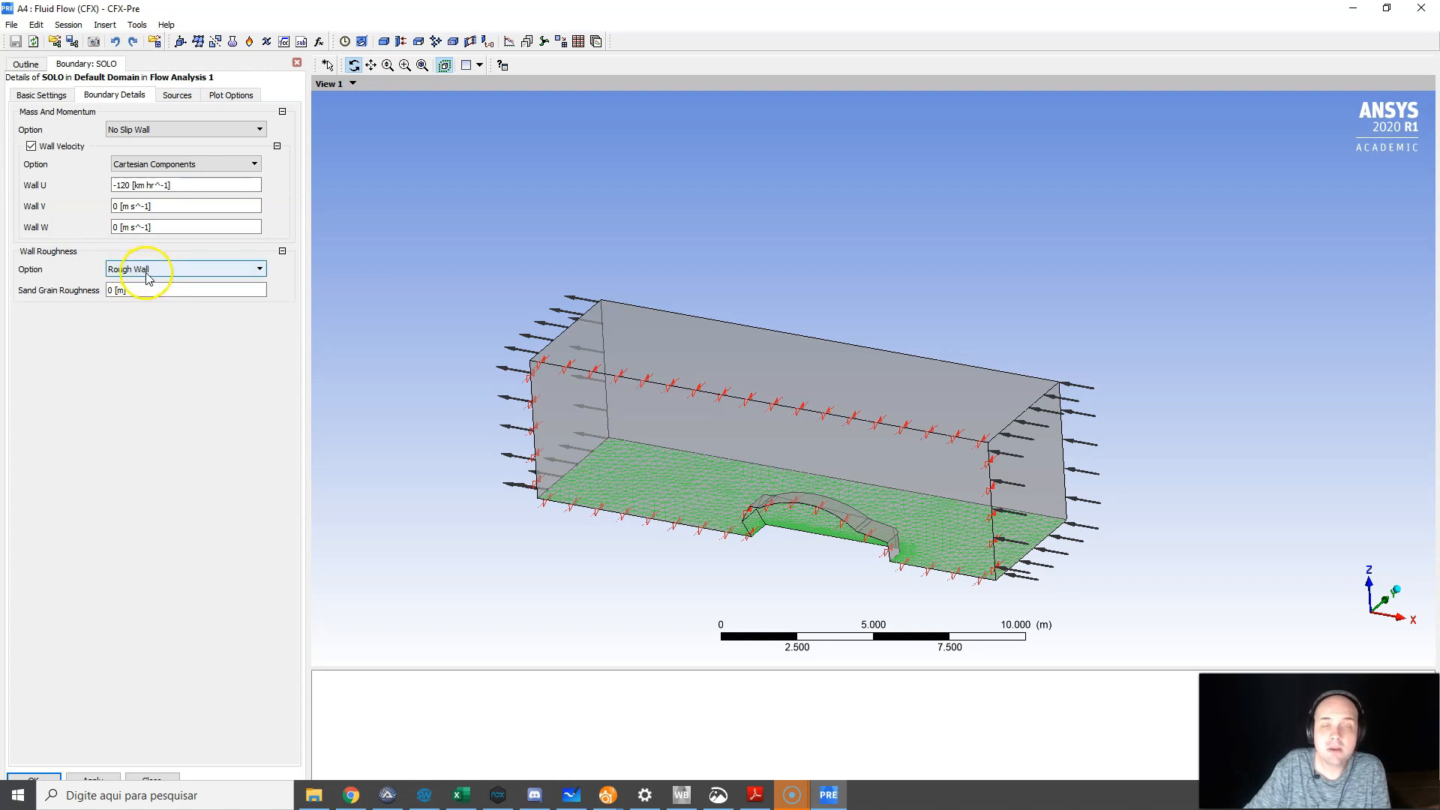
left_click(141, 300)
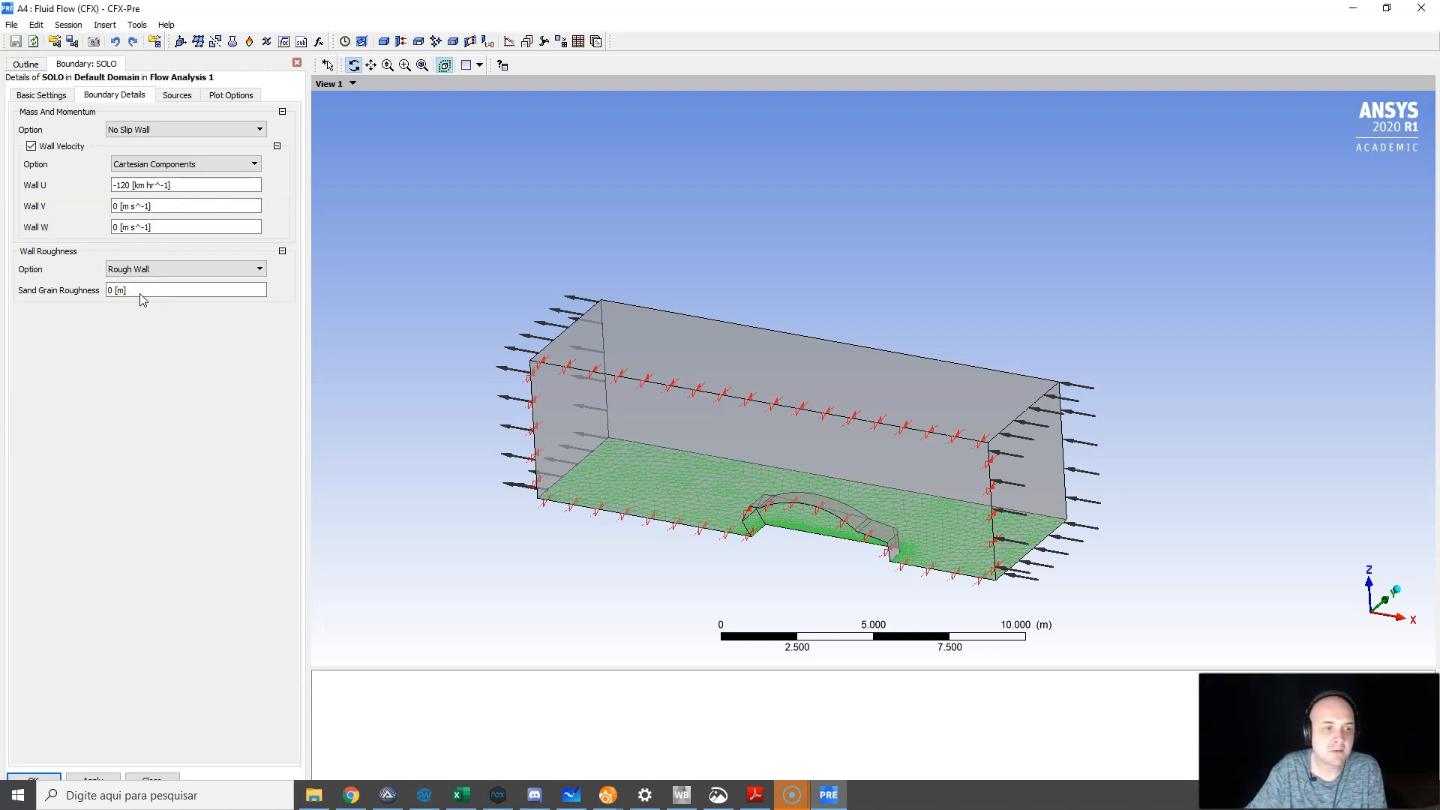
left_click(141, 290)
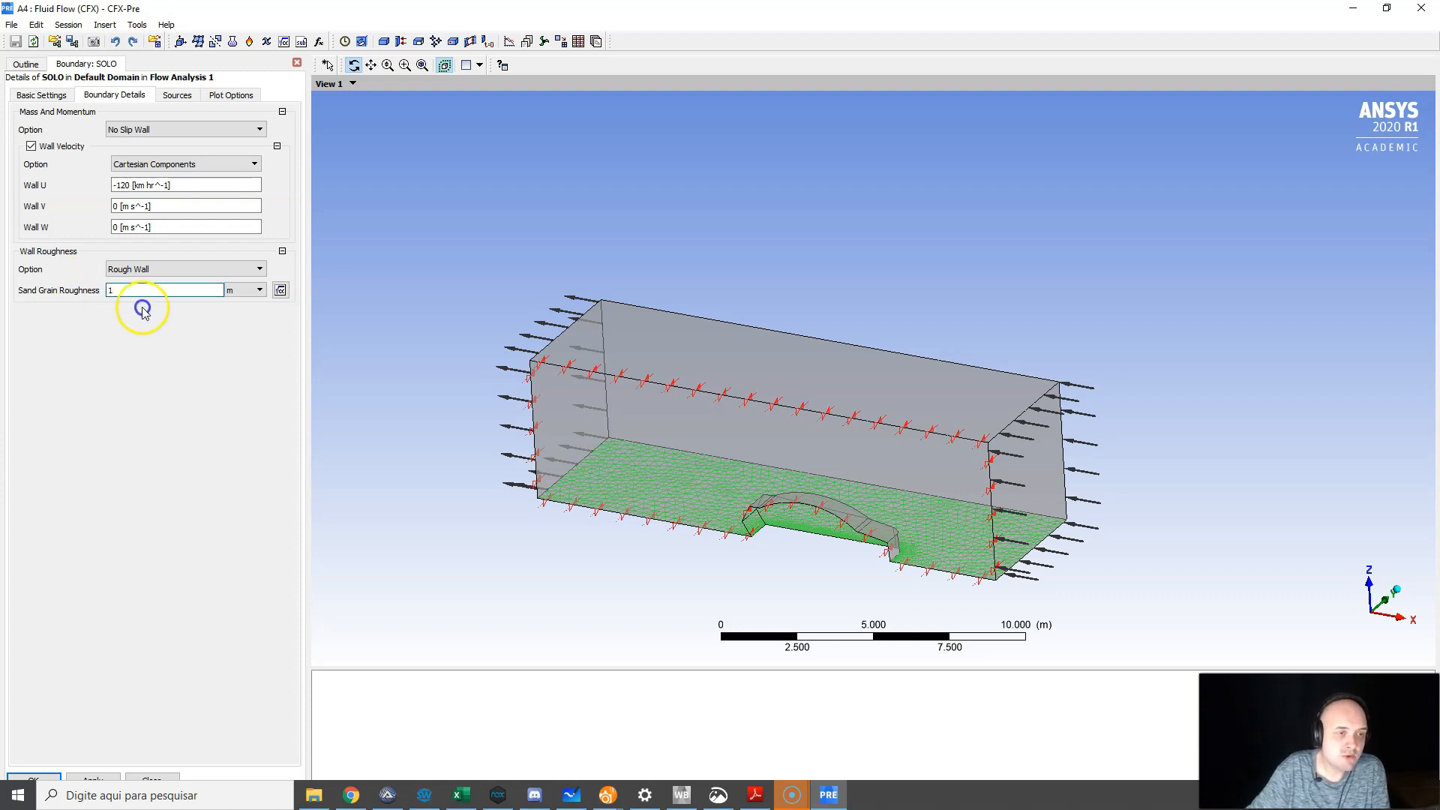
left_click(236, 290)
left_click(233, 348)
left_click(145, 360)
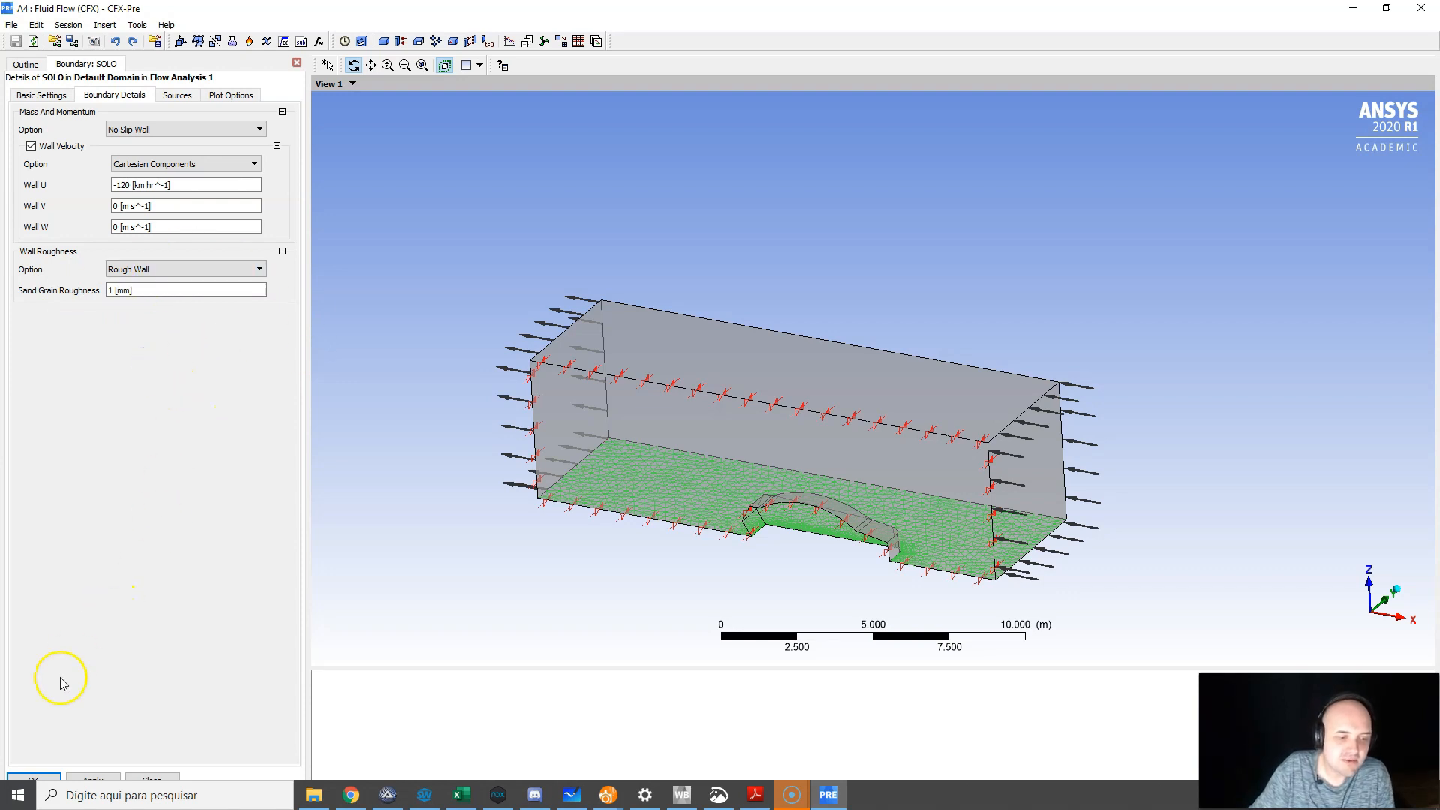
left_click(33, 779)
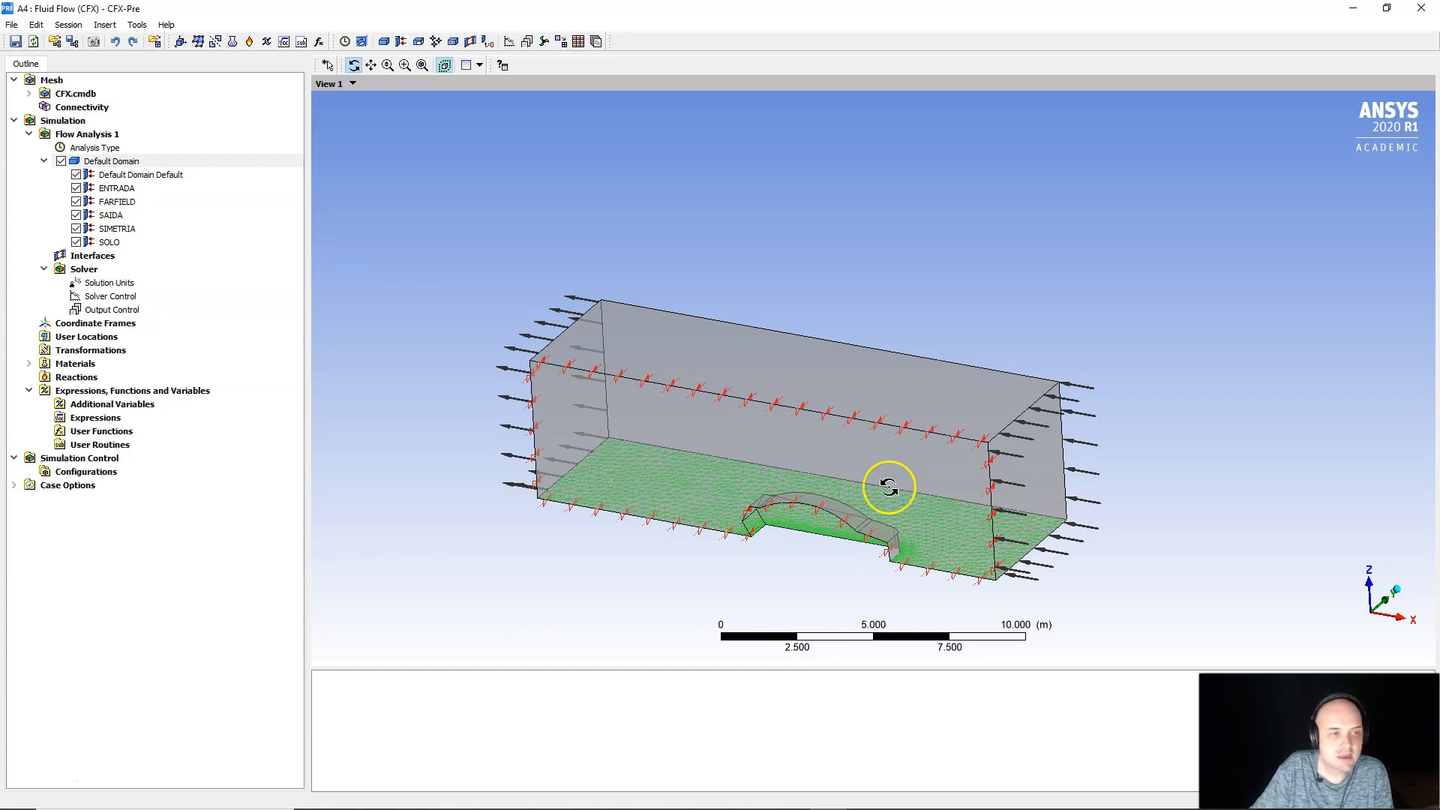
Rename the Default Domain Default boundary, which covers the car's surfaces, as CARRO.
left_click_drag(941, 527, 758, 489)
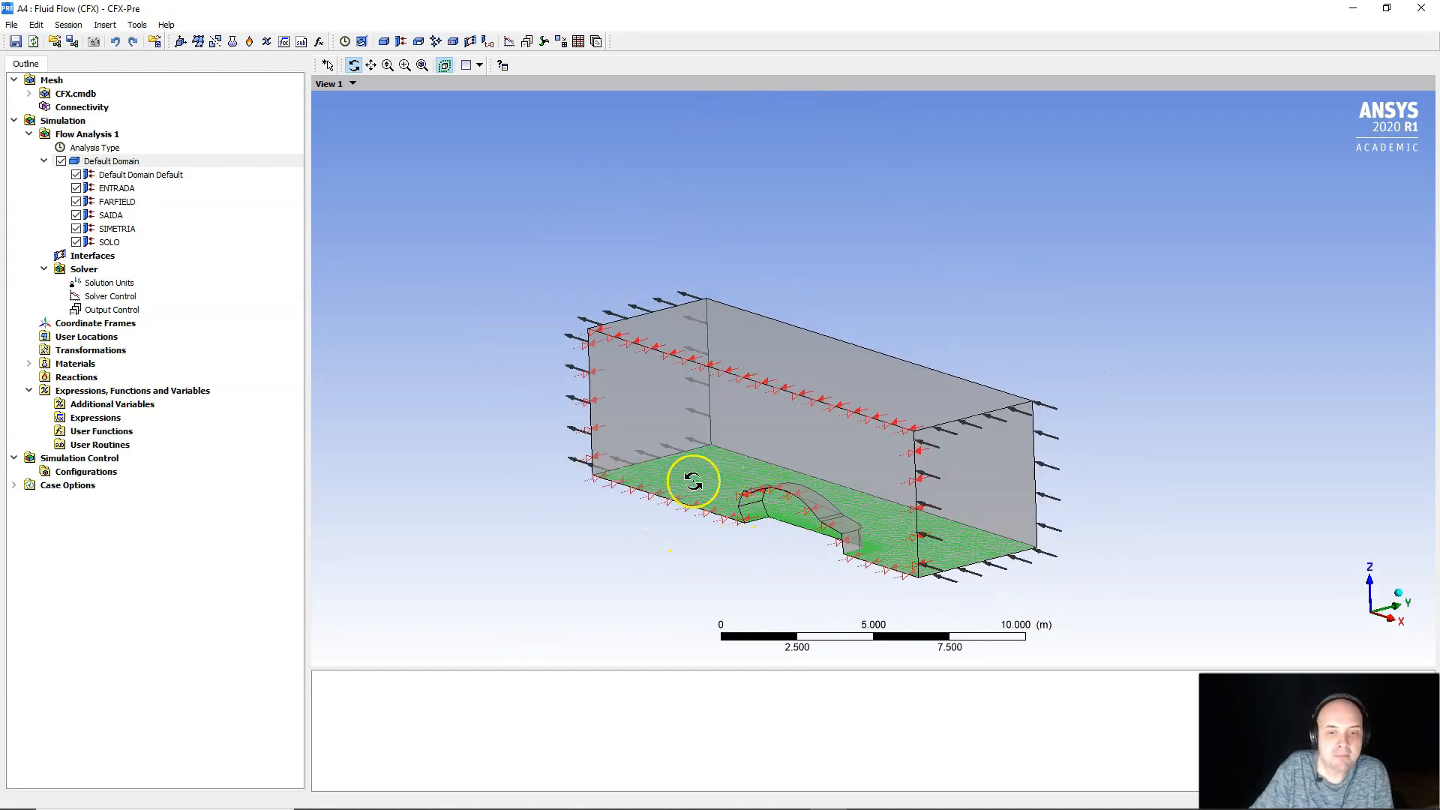
left_click(139, 176)
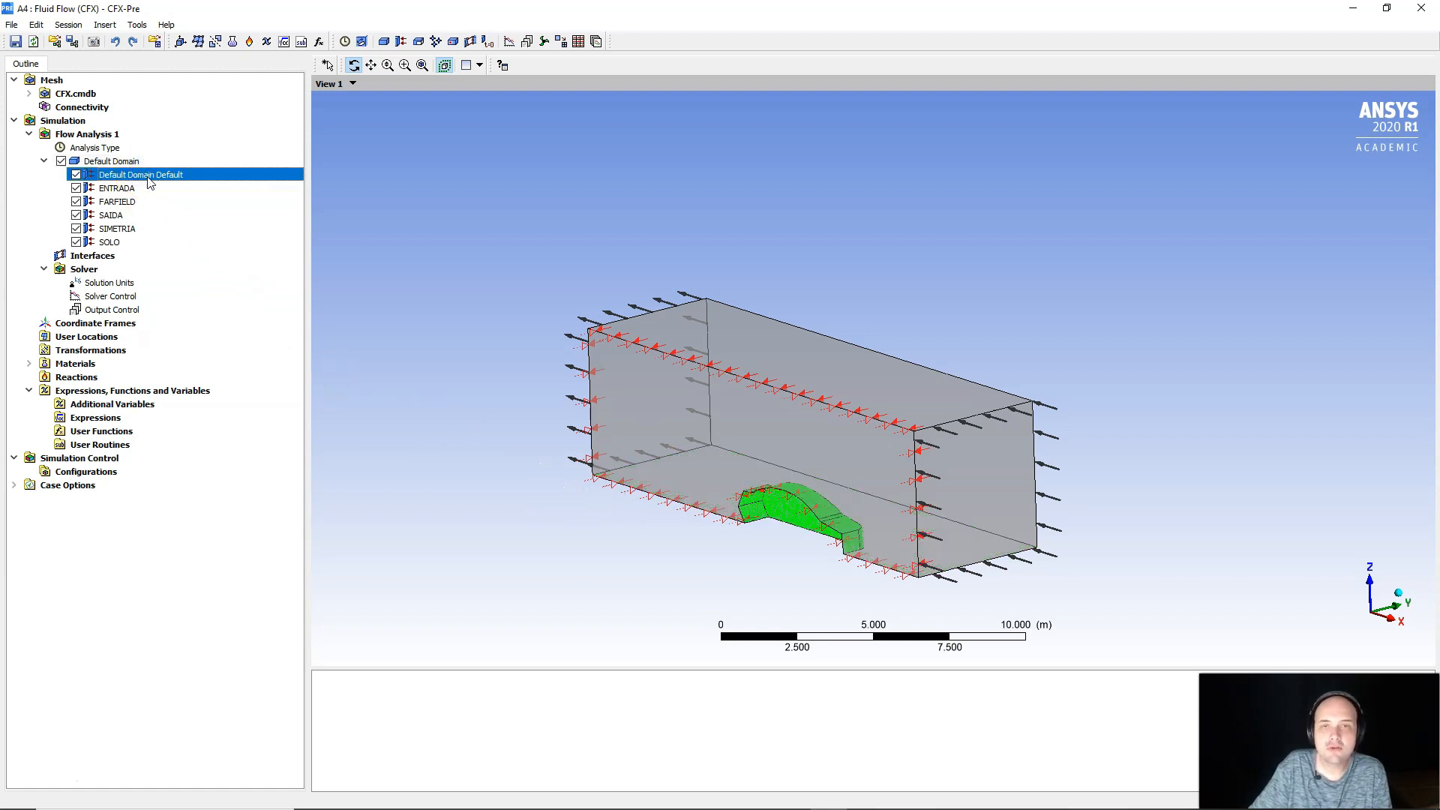
right_click(149, 177)
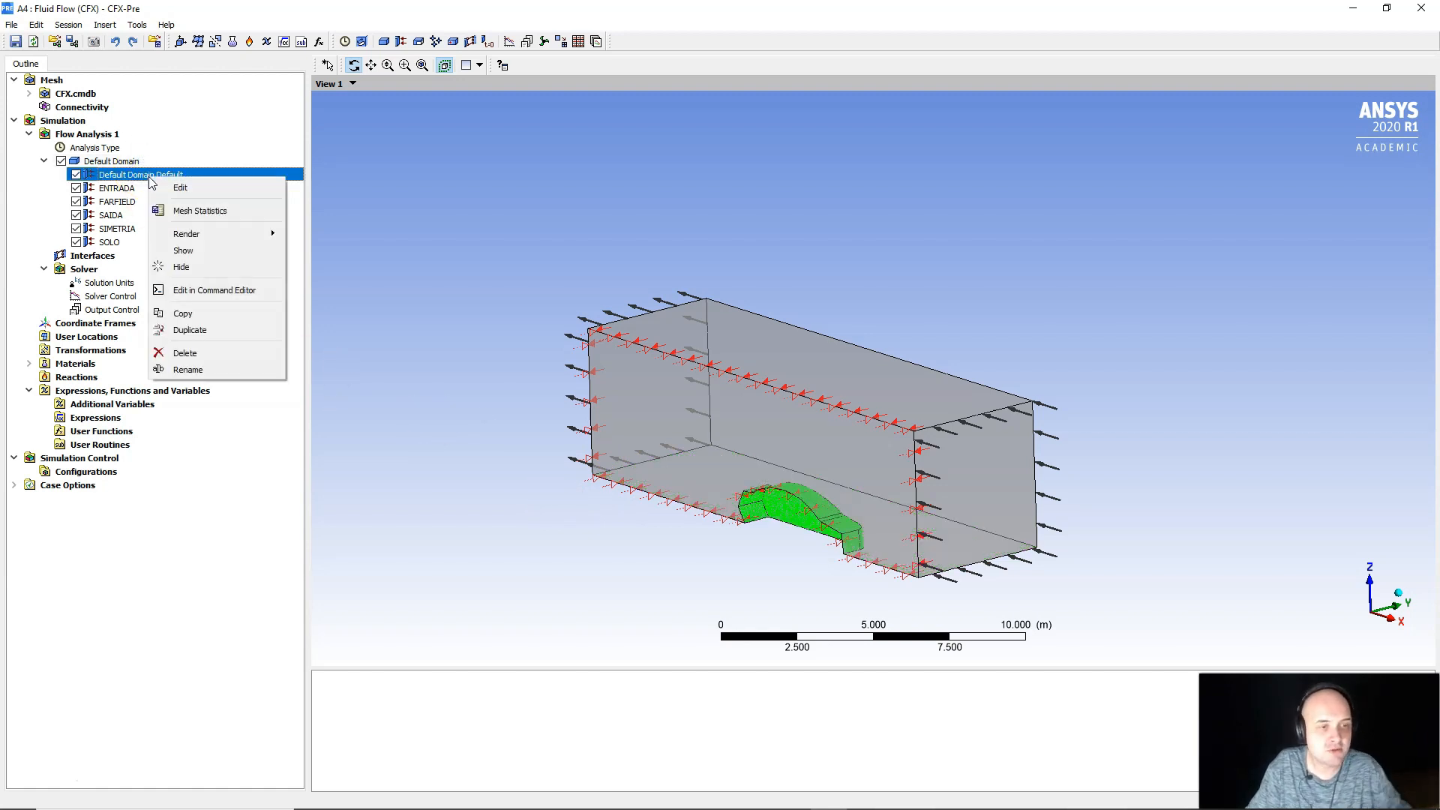
left_click(229, 369)
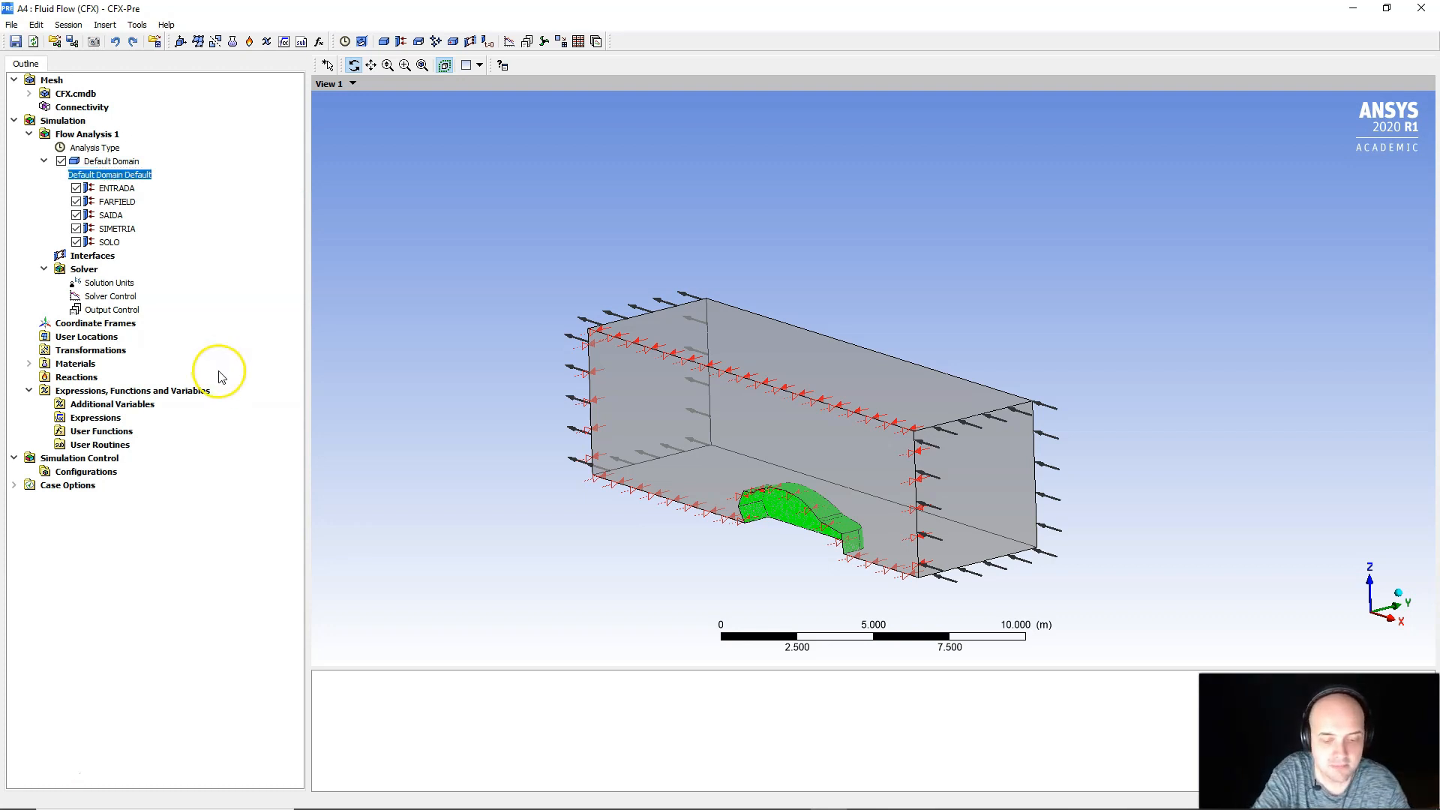
type("CARRO")
key("Return")
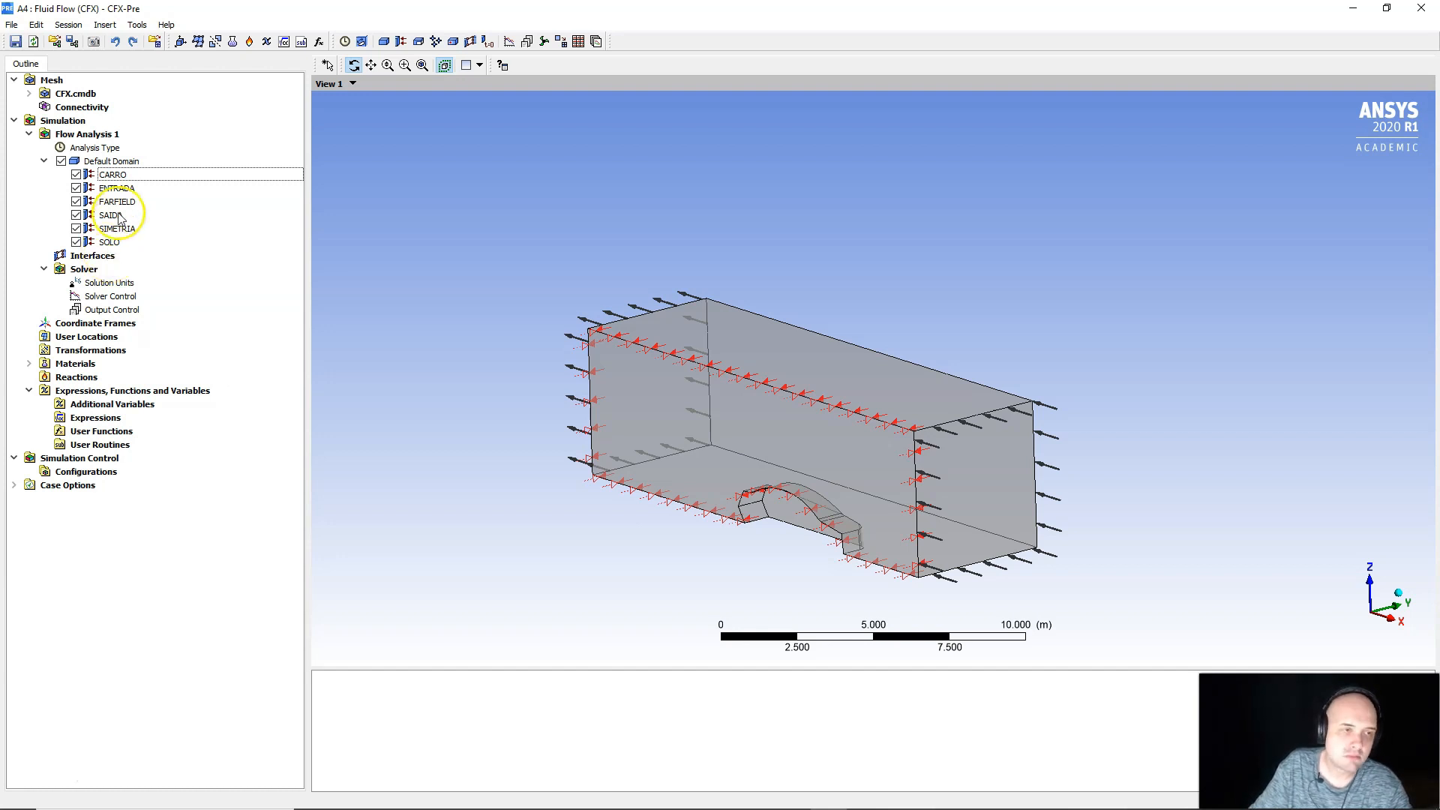
Review the CARRO wall's location and boundary details, and open the Solver Control settings of Flow Analysis 1.
double_click(116, 174)
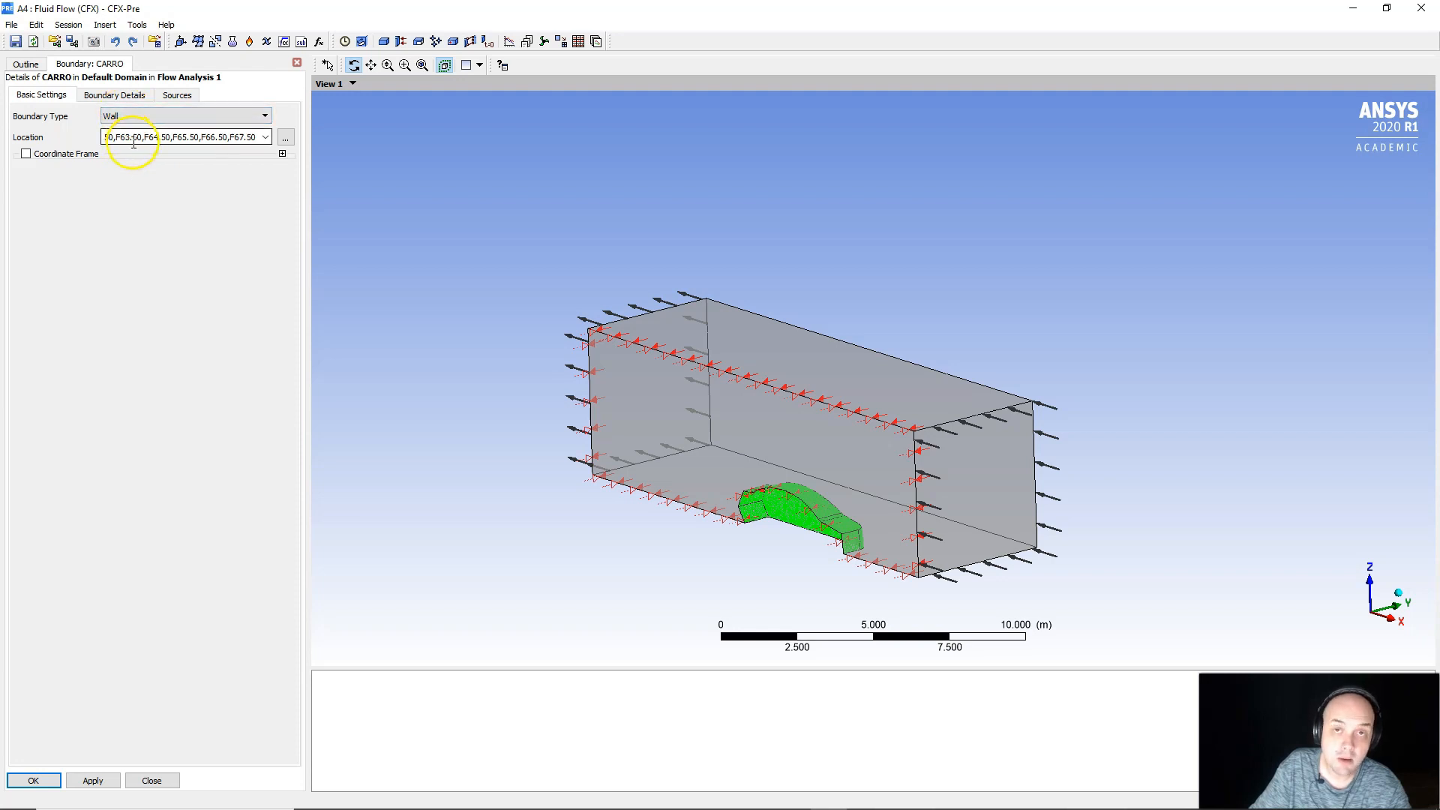
left_click(114, 95)
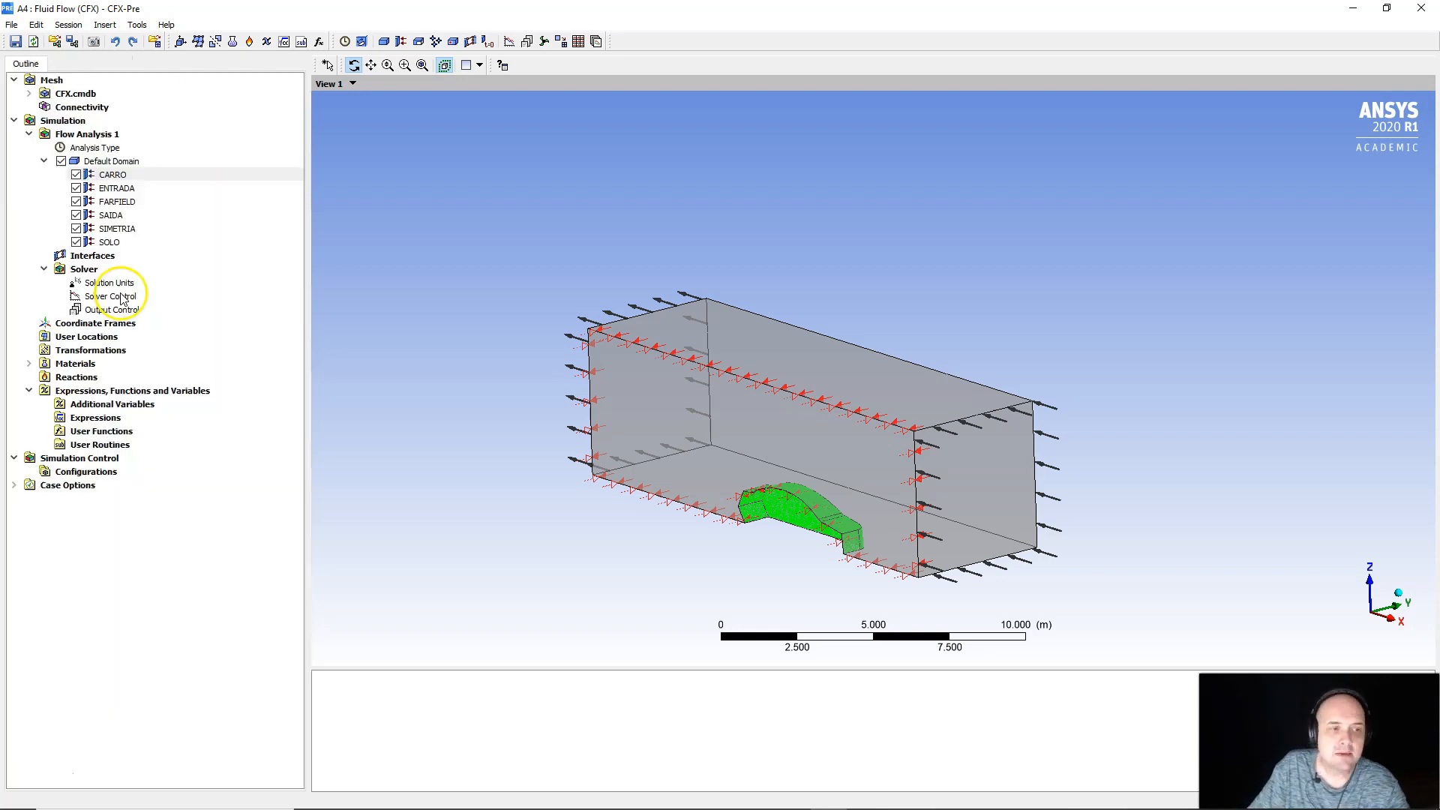
double_click(124, 296)
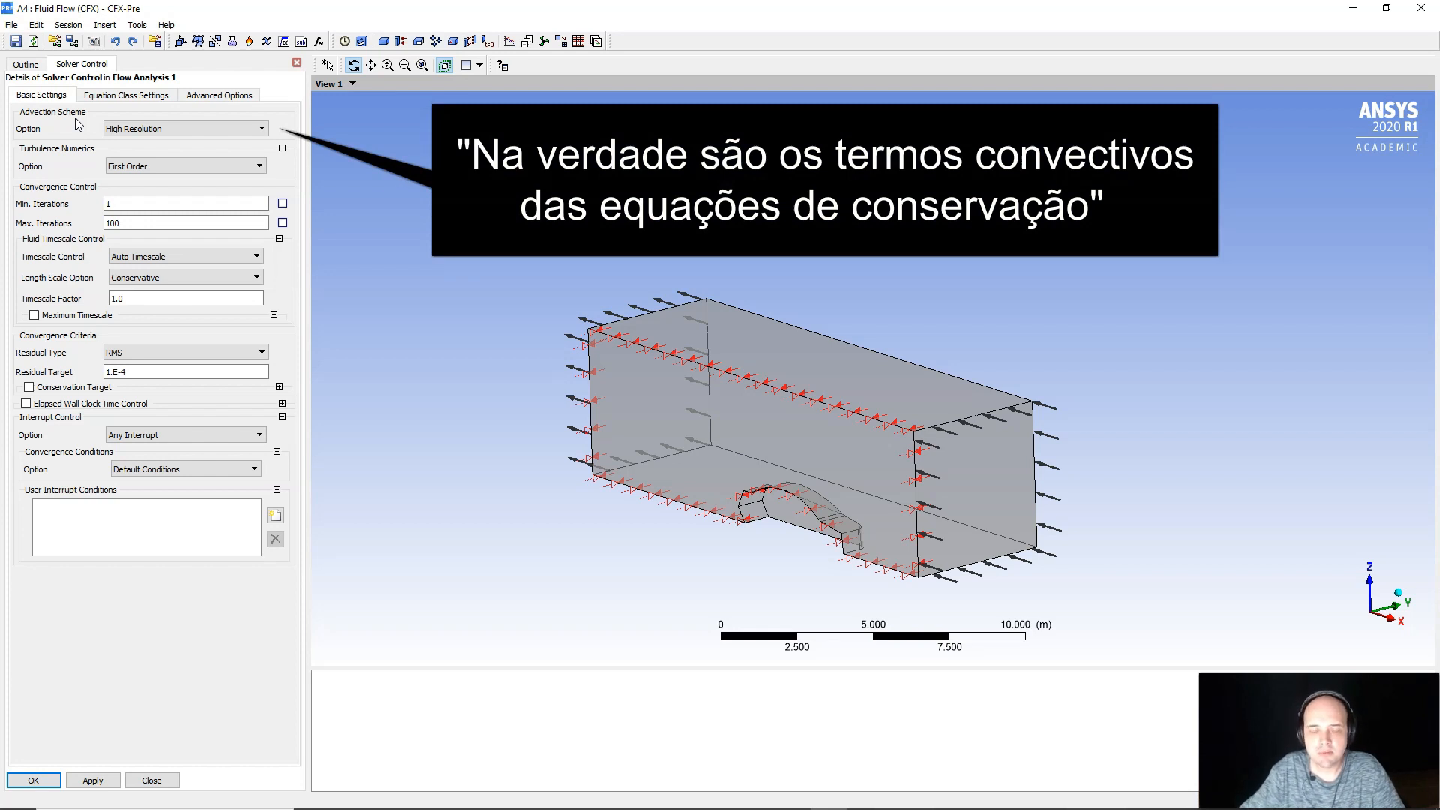
Switch to Microsoft Whiteboard, handwrite the approximation ∂T/∂x ≅ ΔT/Δx in a blank area and draw a loop around it.
mouse_move(979, 794)
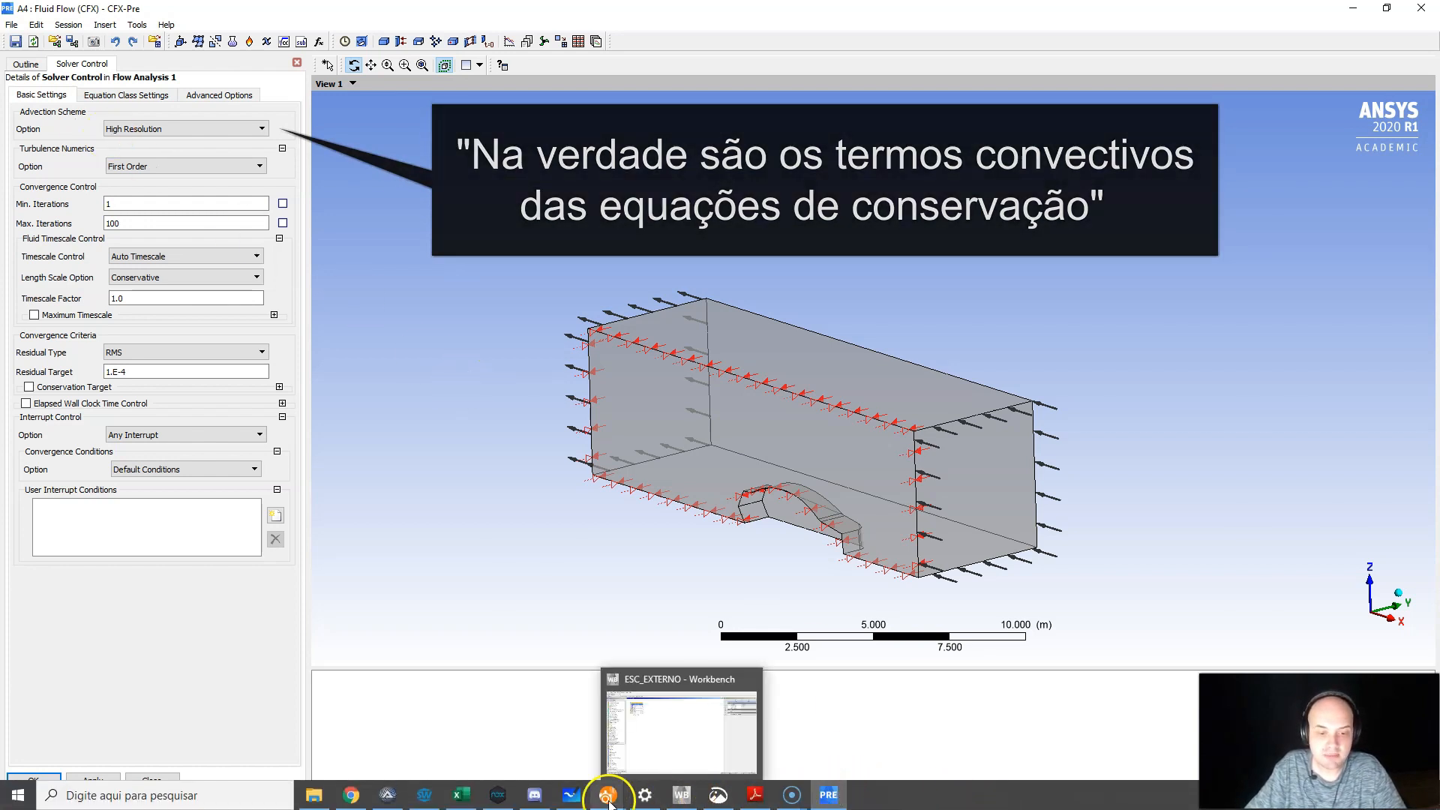
left_click(570, 795)
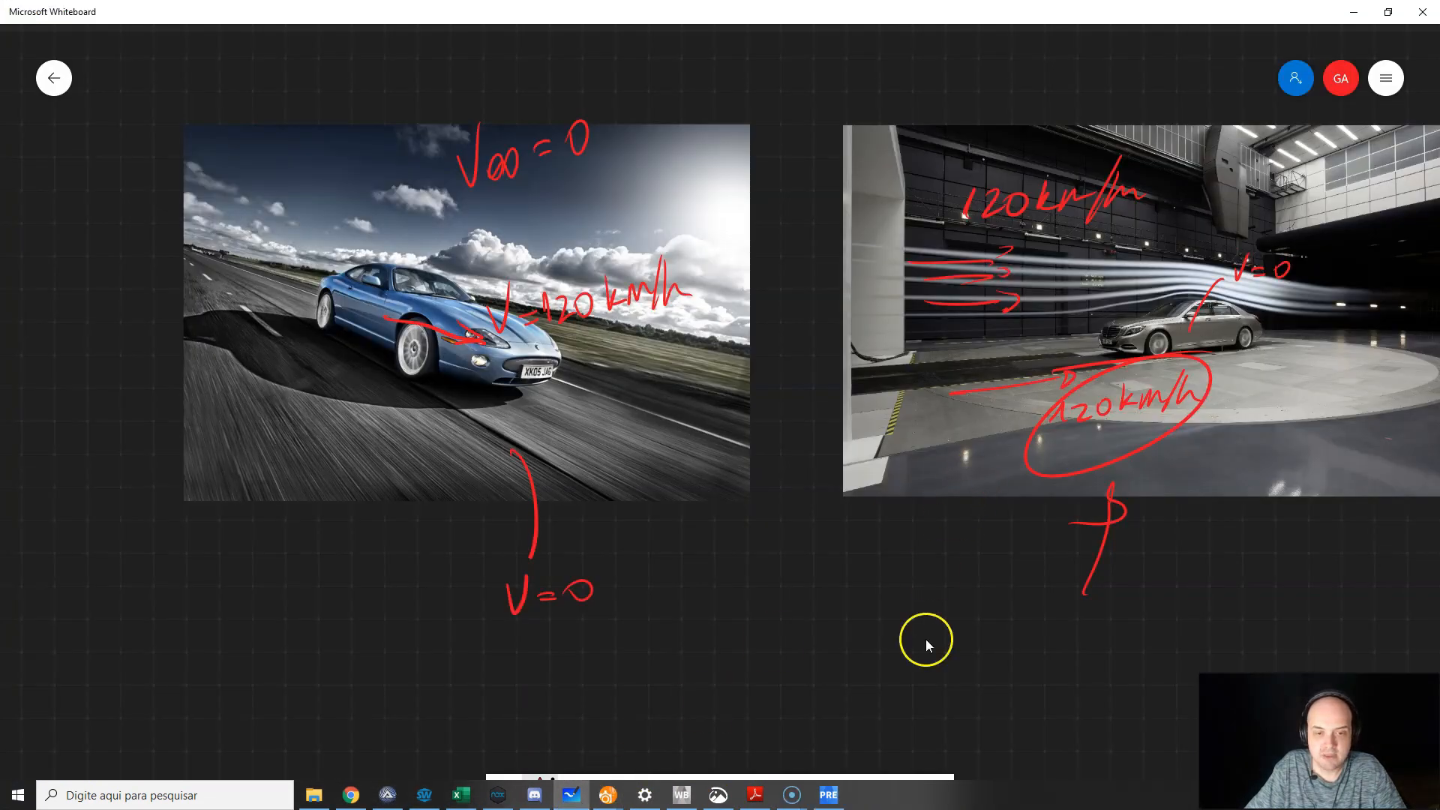
left_click_drag(927, 640, 874, 138)
left_click_drag(953, 384, 928, 325)
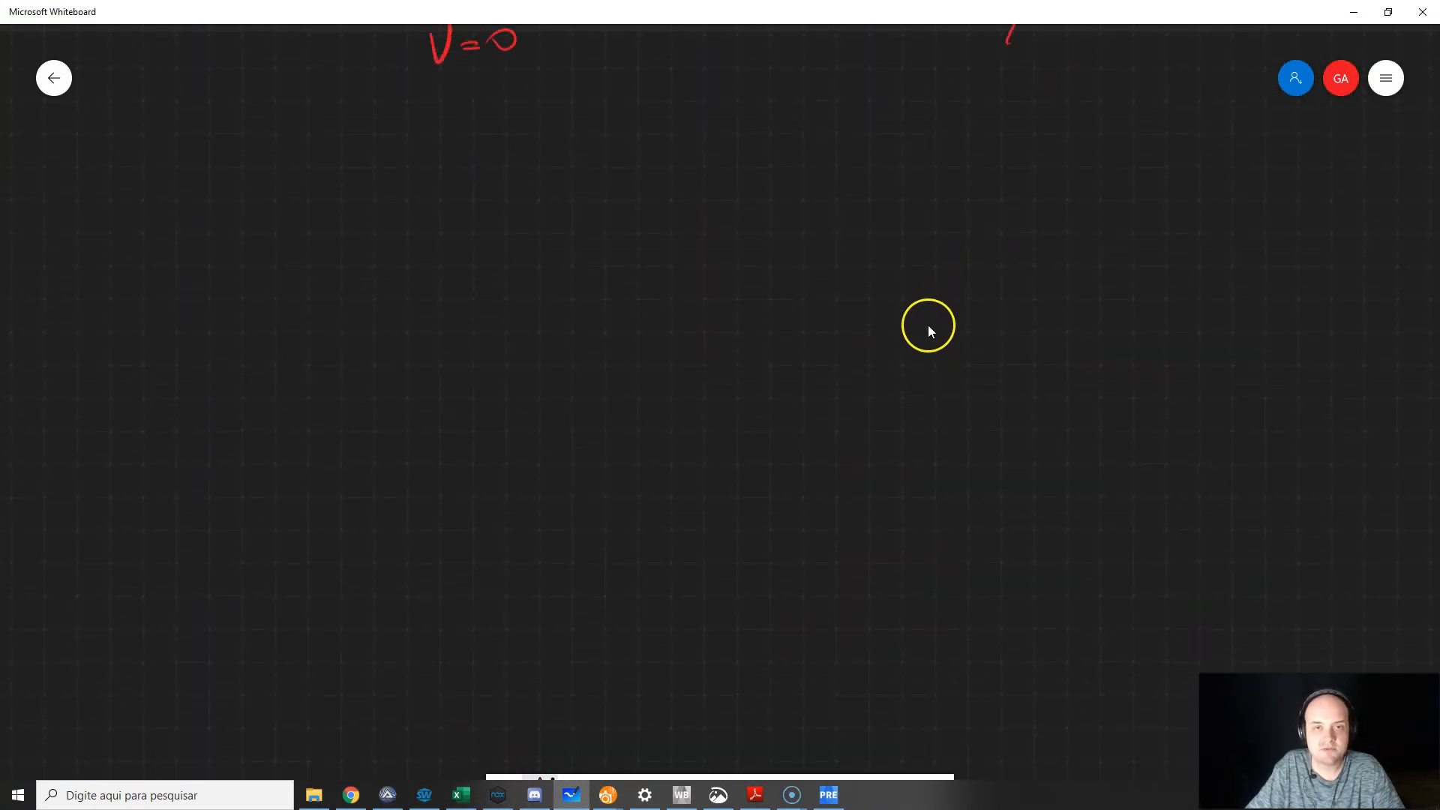
left_click_drag(1112, 370, 675, 457)
left_click_drag(1063, 292, 1034, 555)
left_click_drag(894, 390, 650, 375)
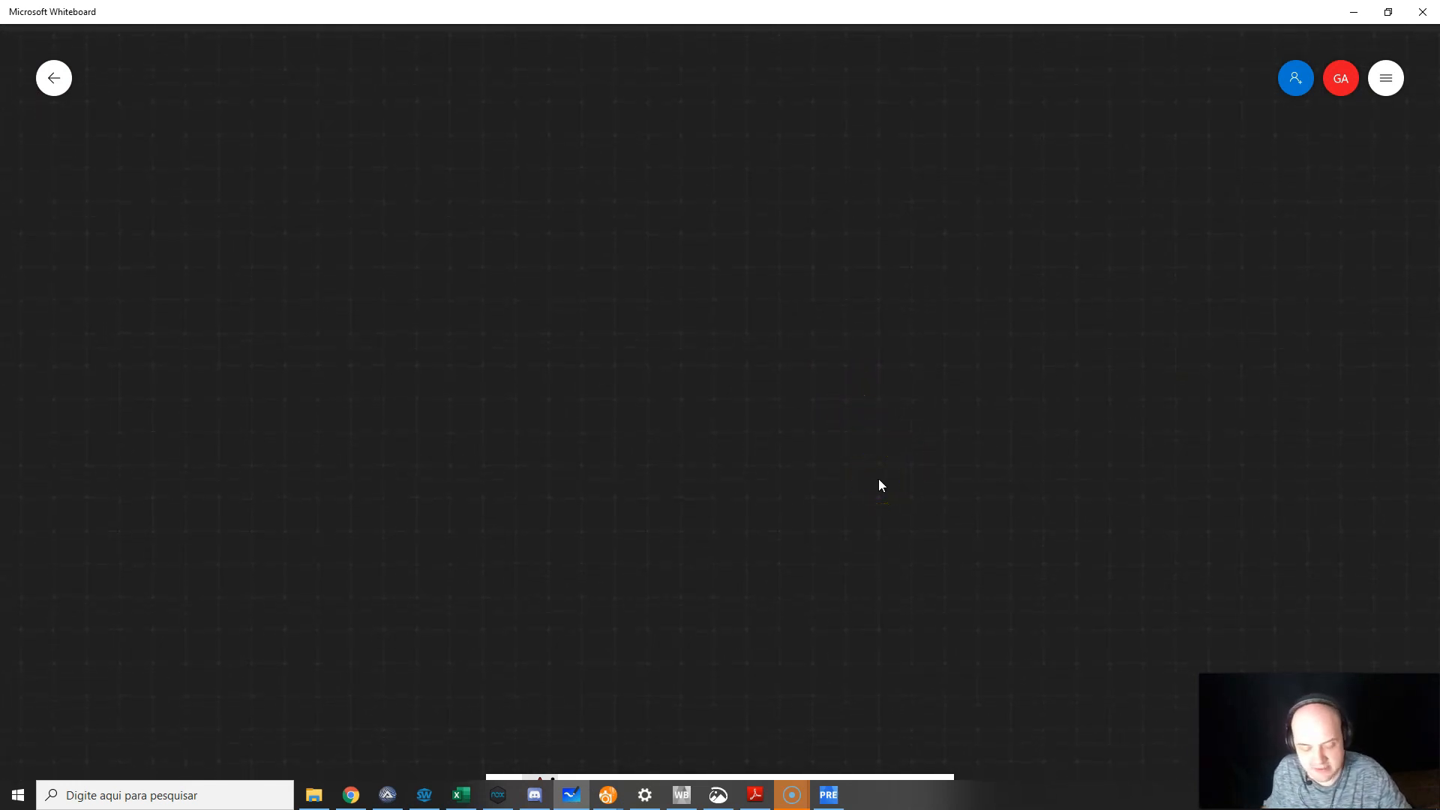
left_click_drag(350, 138, 383, 144)
left_click_drag(396, 140, 393, 157)
mouse_move(385, 135)
left_mouse_down()
mouse_move(405, 136)
mouse_move(406, 160)
left_mouse_up()
left_click_drag(354, 175, 357, 197)
mouse_move(375, 199)
left_mouse_down()
mouse_move(414, 193)
mouse_move(463, 145)
mouse_move(526, 157)
mouse_move(545, 130)
left_mouse_up()
left_click_drag(491, 169, 531, 167)
mouse_move(495, 180)
left_mouse_down()
mouse_move(486, 198)
mouse_move(507, 199)
left_mouse_up()
left_click_drag(480, 201, 526, 197)
left_click_drag(525, 180, 544, 197)
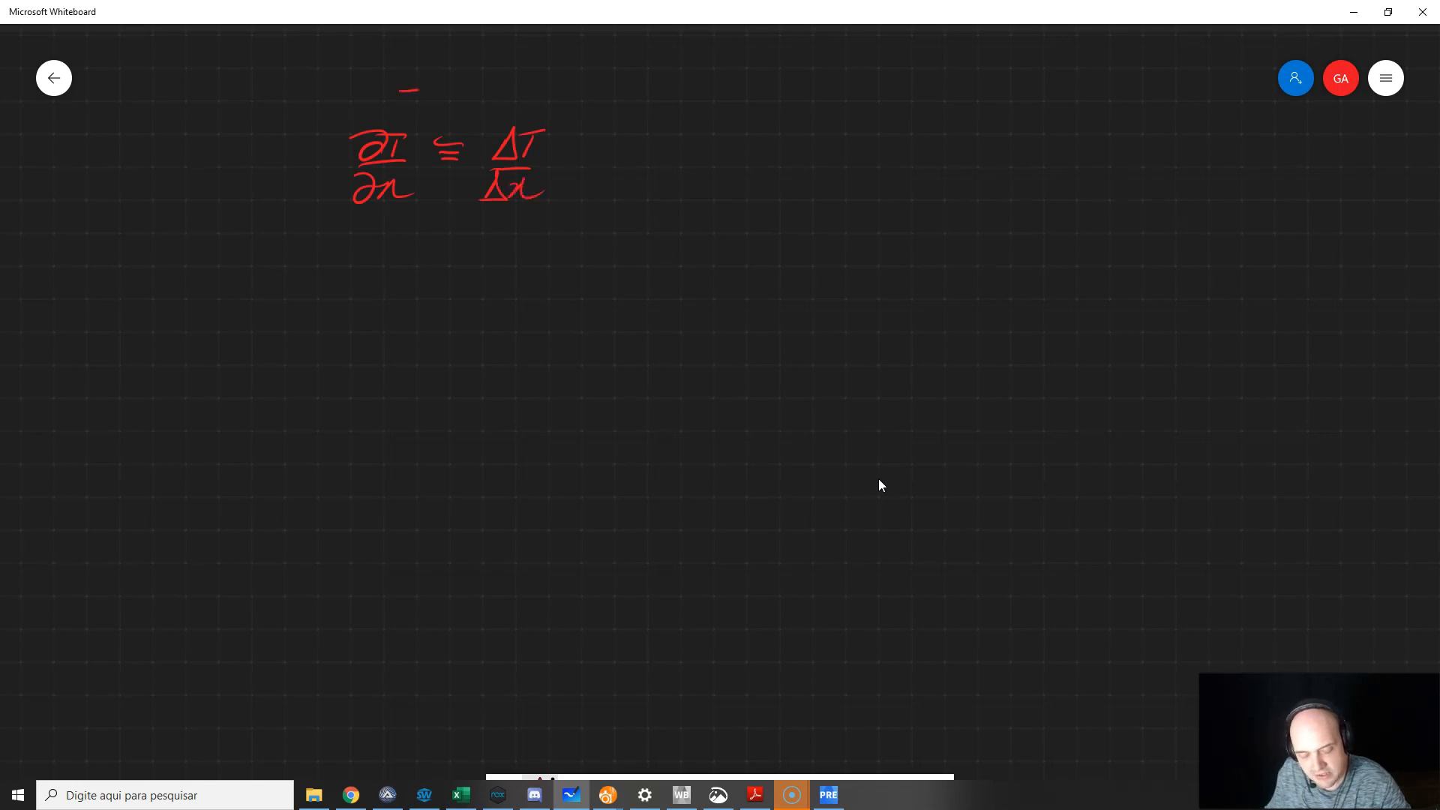
mouse_move(419, 90)
left_mouse_down()
mouse_move(542, 237)
mouse_move(401, 91)
left_mouse_up()
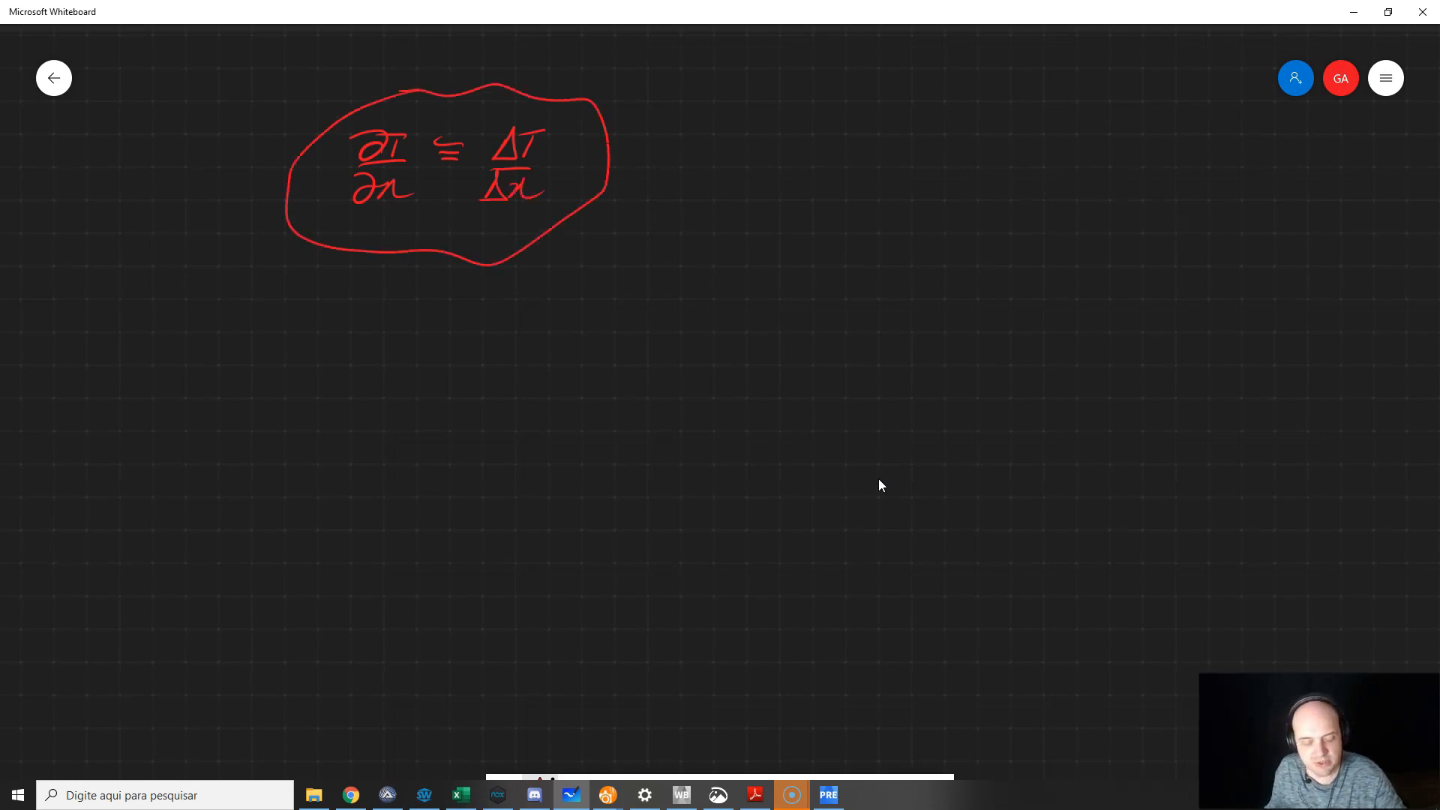
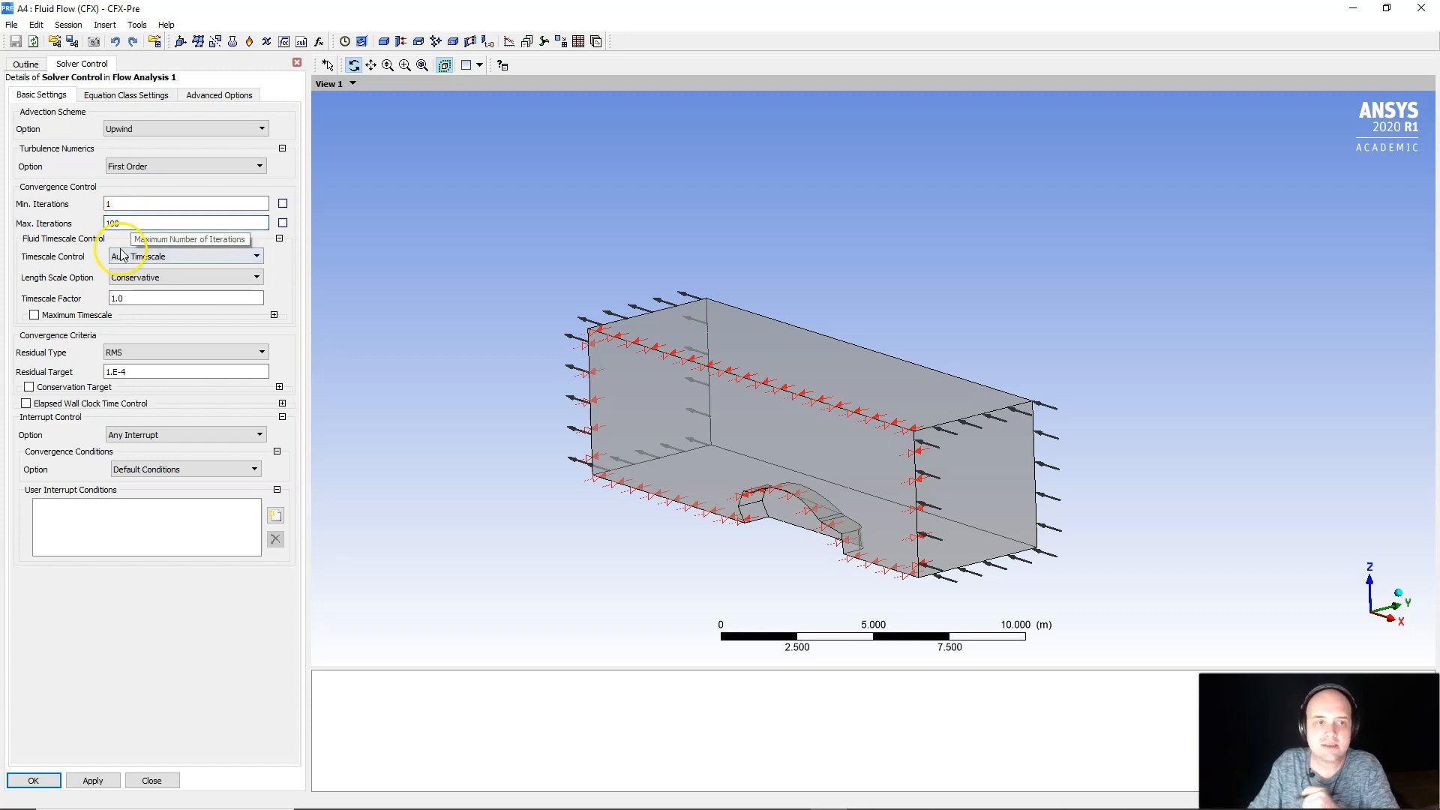
Check the Residual Target in the Solver Control convergence criteria and close CFX-Pre.
left_click(135, 373)
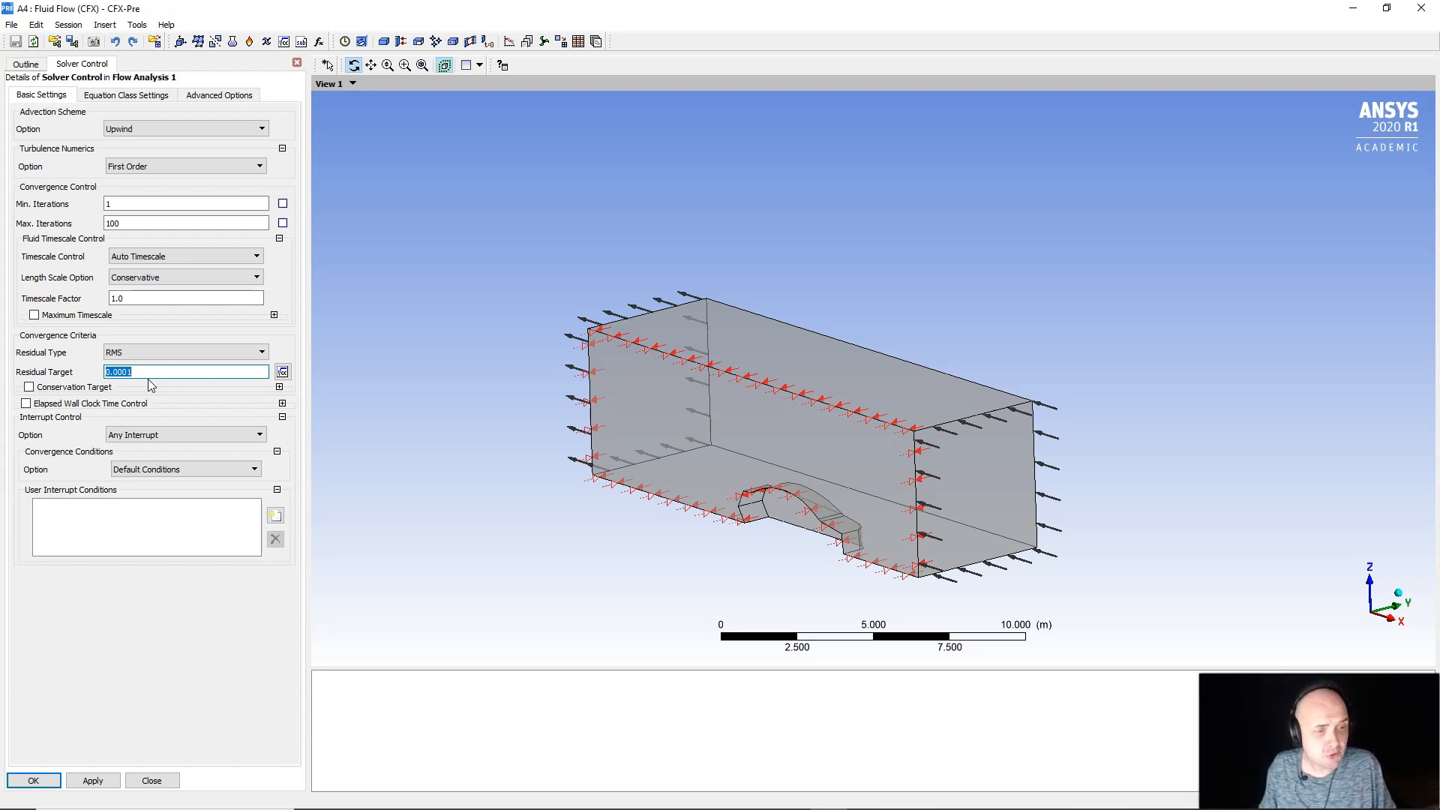
left_click(174, 606)
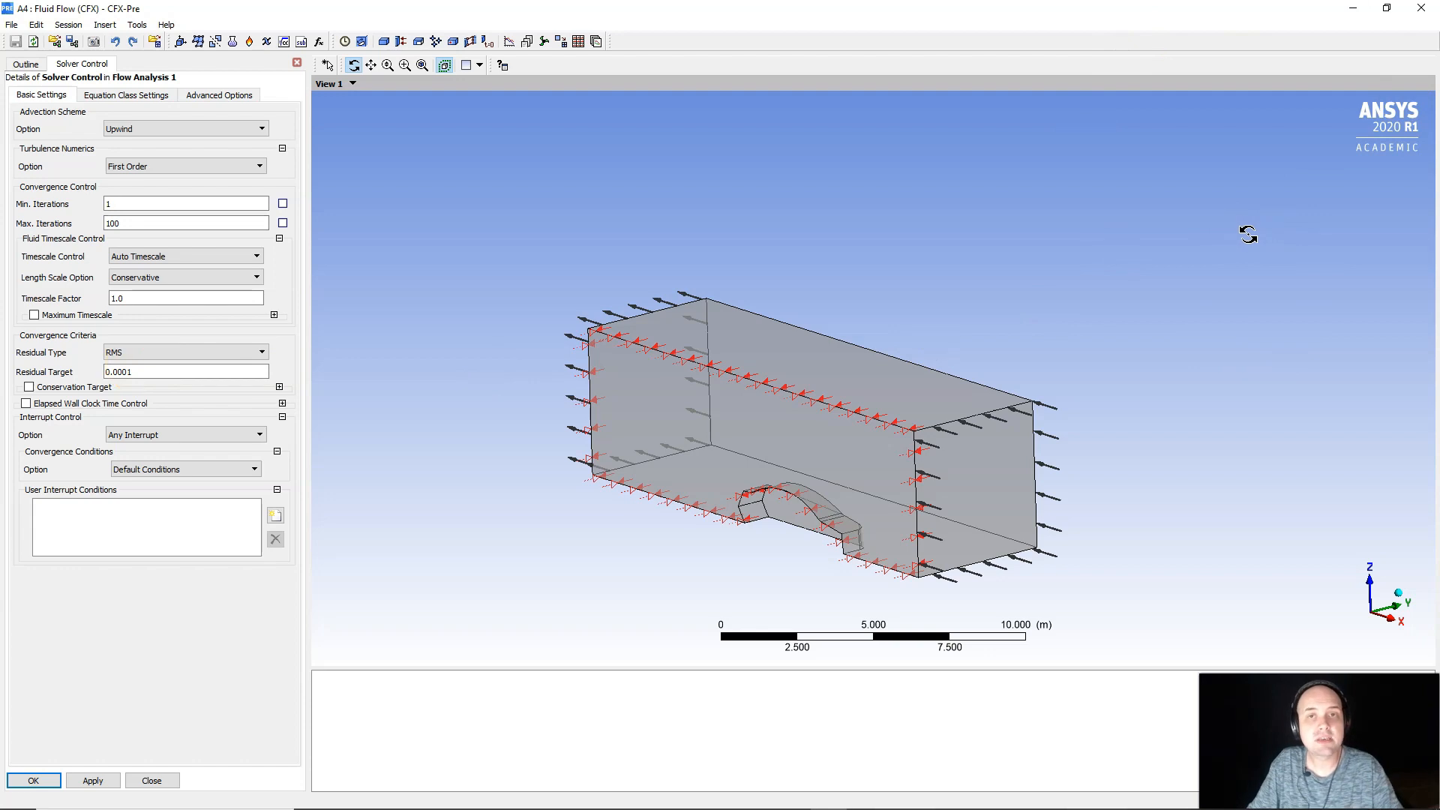
left_click(1421, 8)
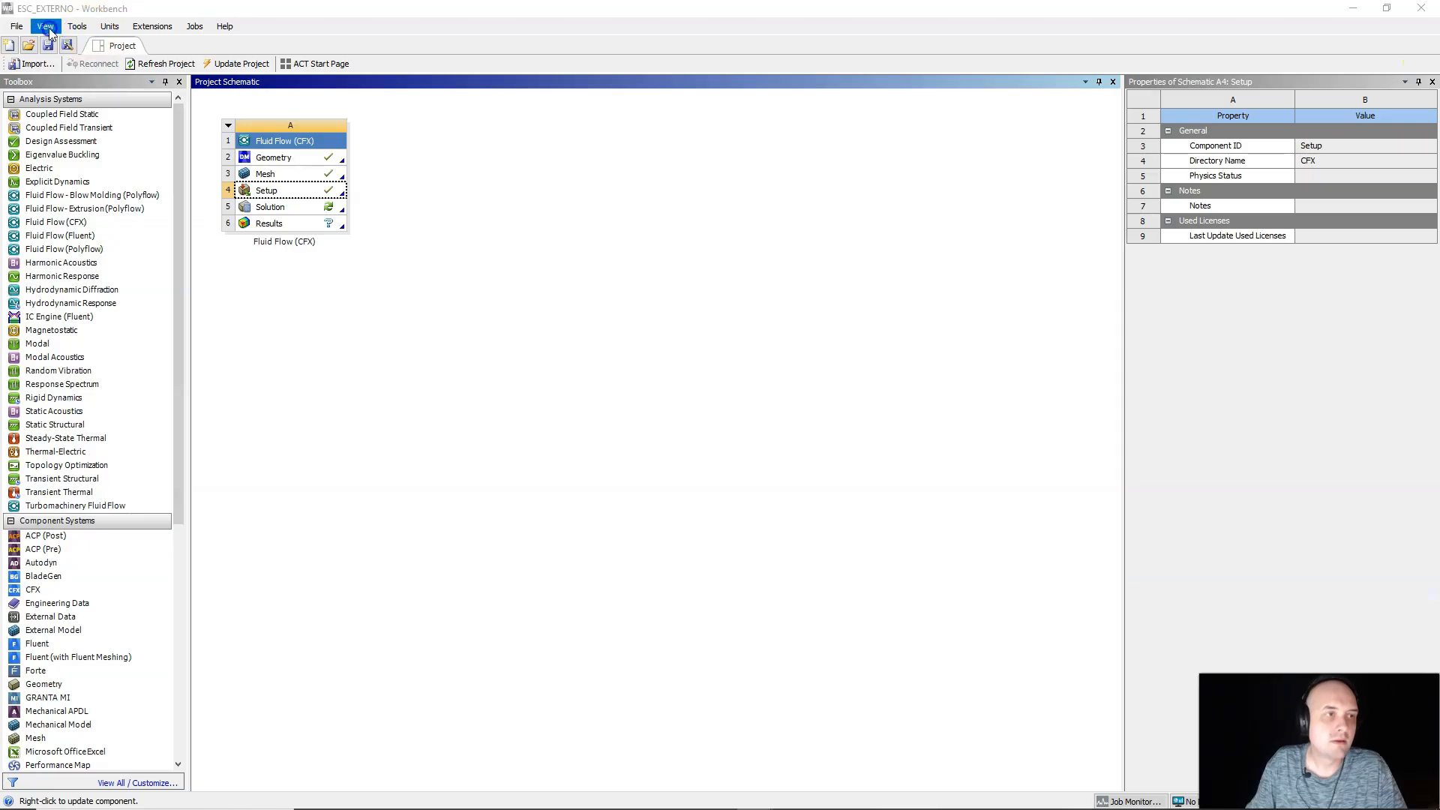
Save the ESC_EXTERNO Workbench project and open the Fluid Flow (CFX) system's Solution cell in CFX-Solver Manager.
left_click(15, 25)
left_click(34, 78)
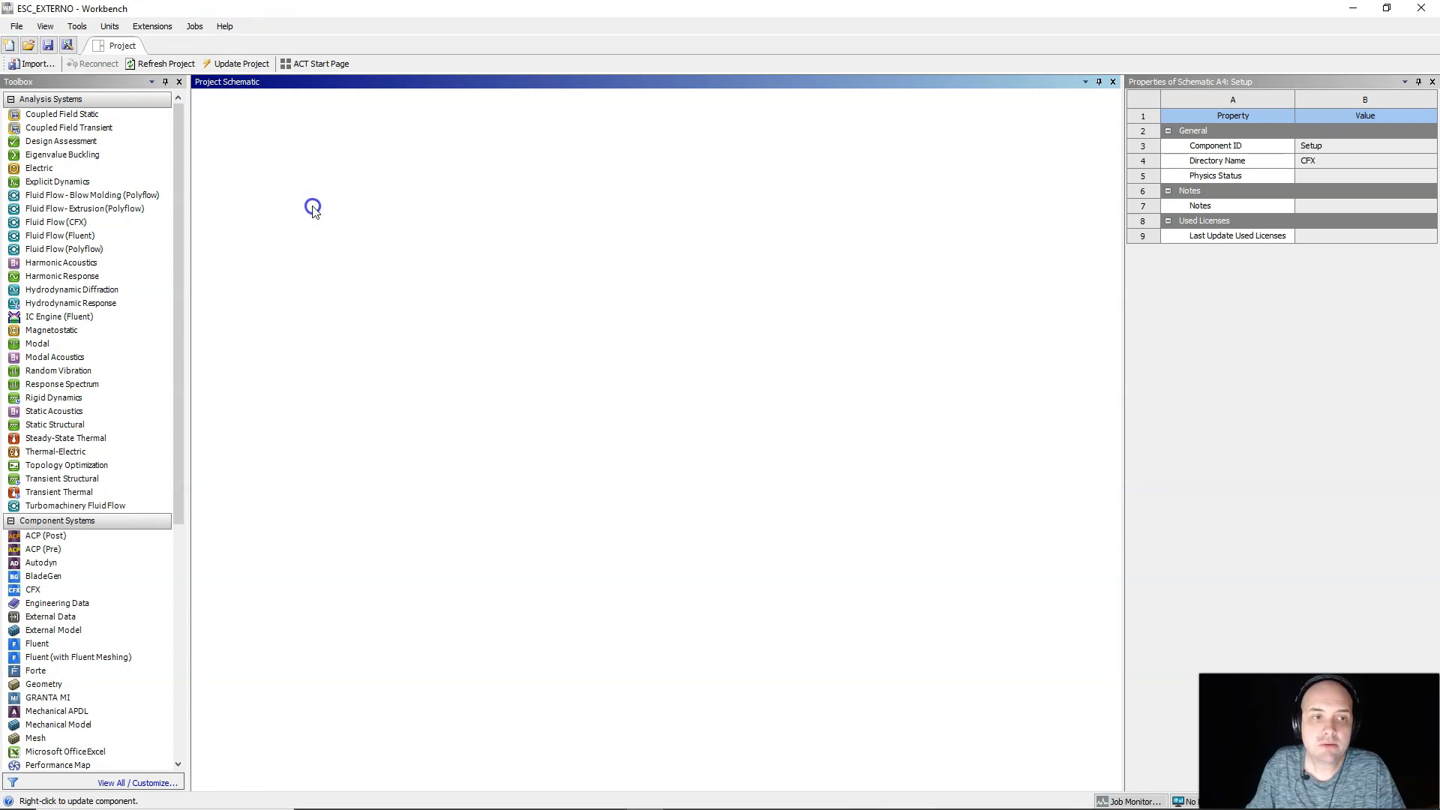
double_click(314, 204)
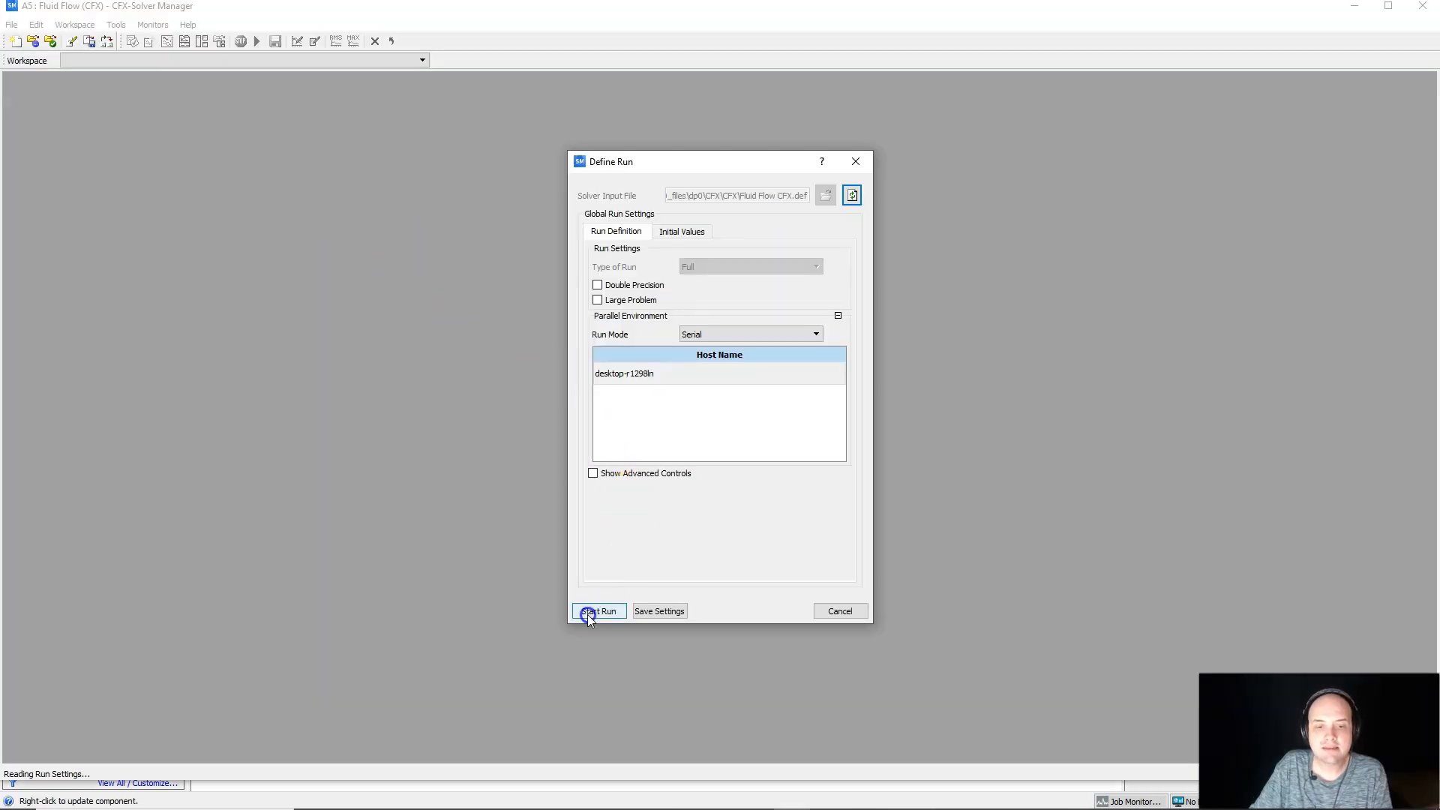
Start the serial solver run, follow the RMS residual curves in the Momentum and Mass plot and acknowledge the run's completion.
left_click(590, 612)
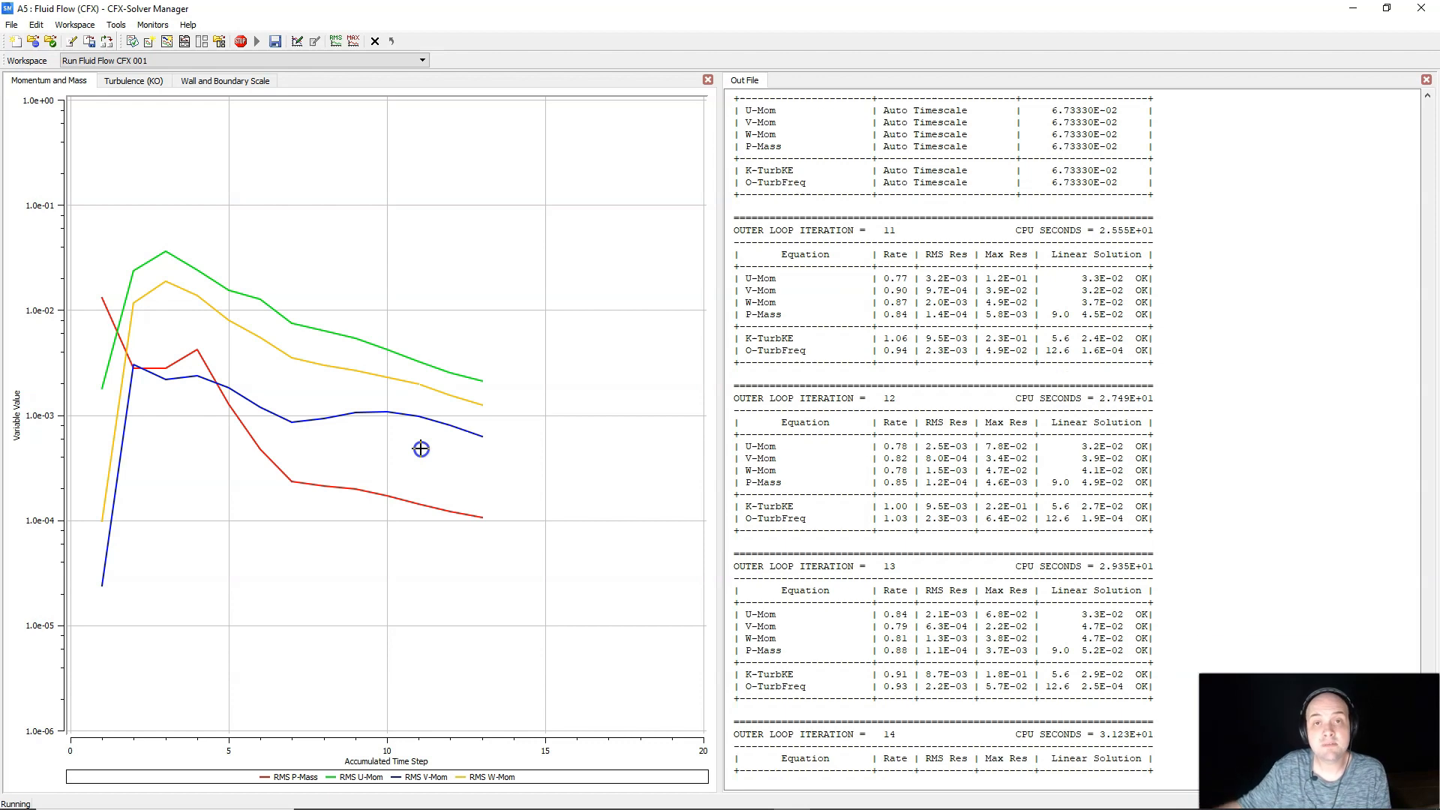
left_click(212, 515)
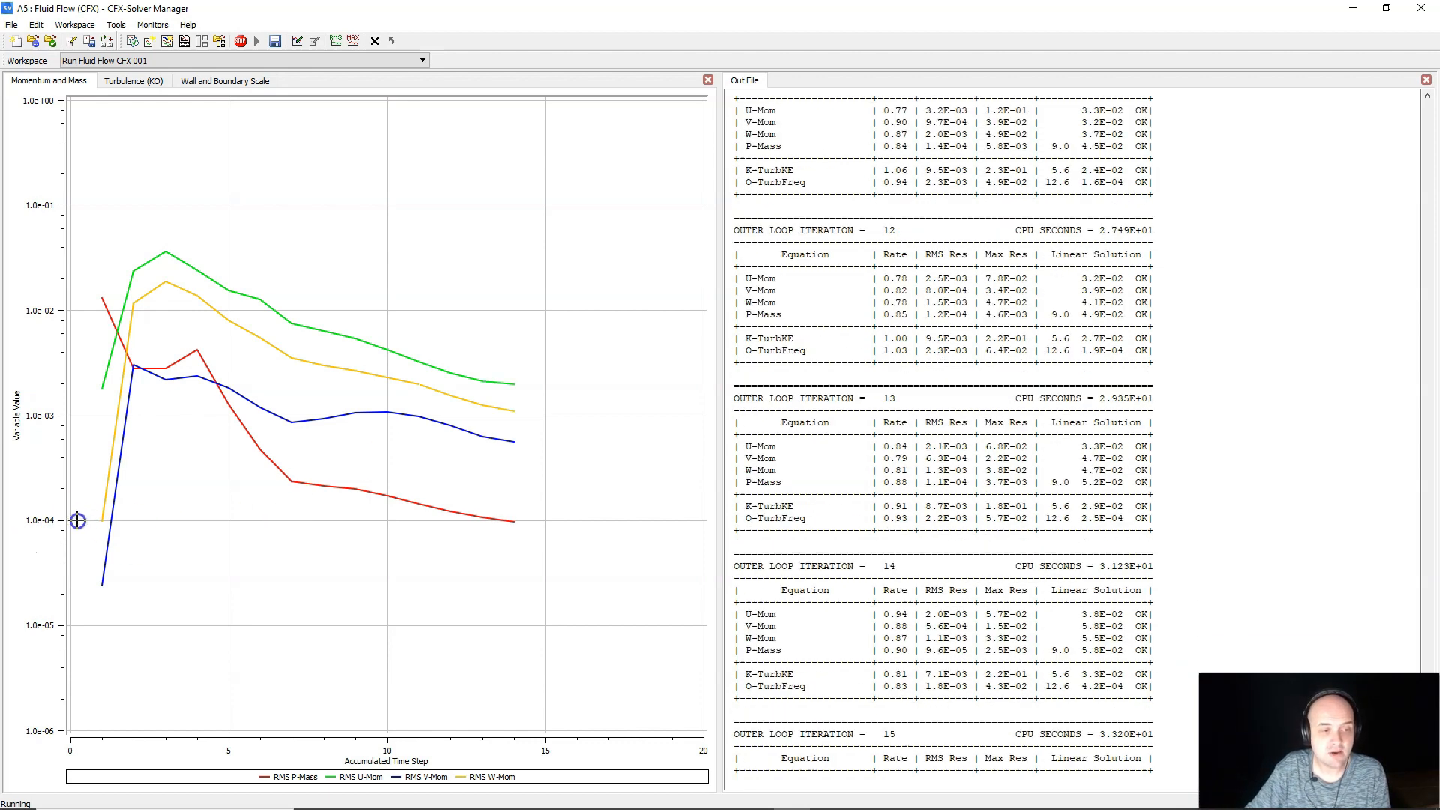
left_click(196, 515)
left_click(498, 525)
left_click(588, 447)
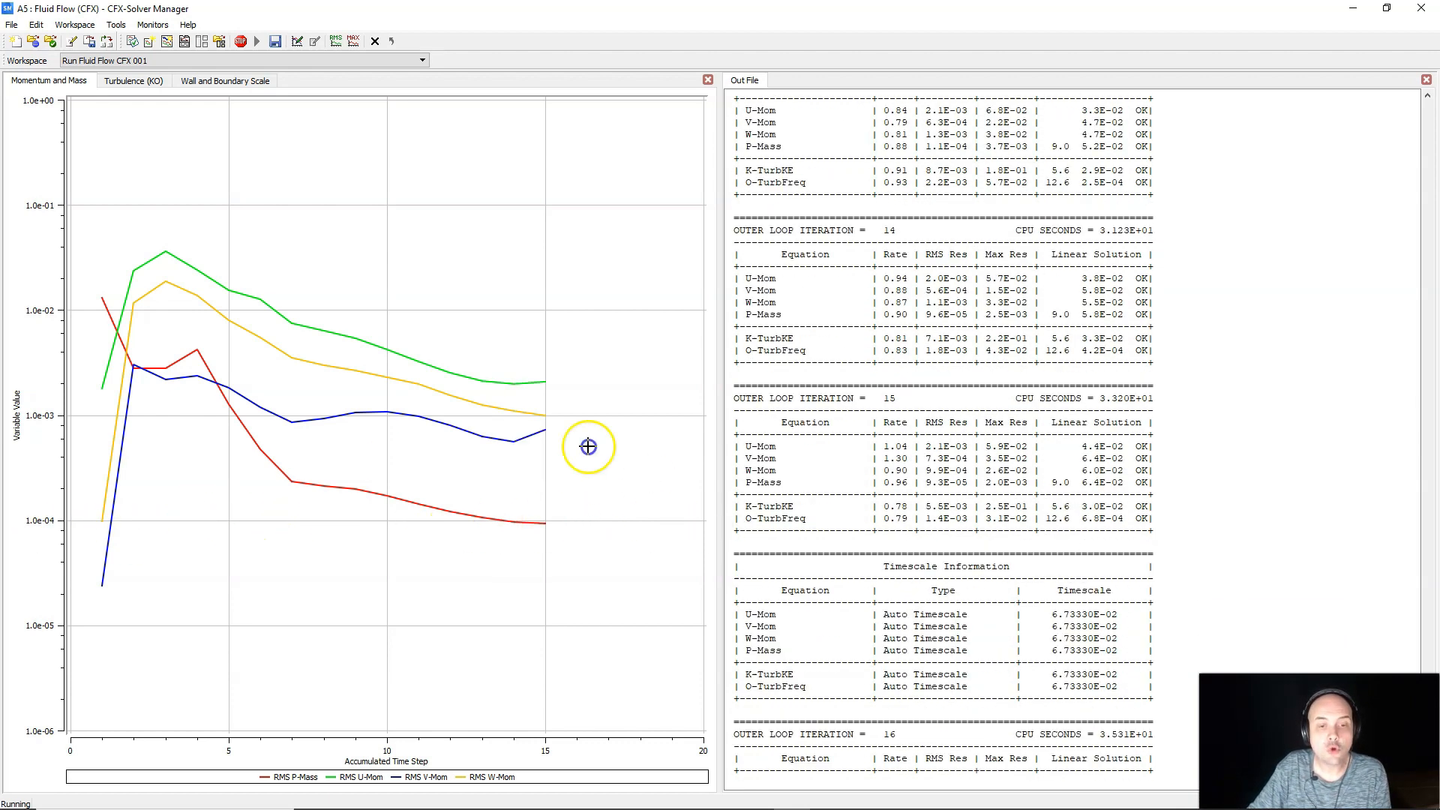
left_click(489, 473)
left_click(510, 347)
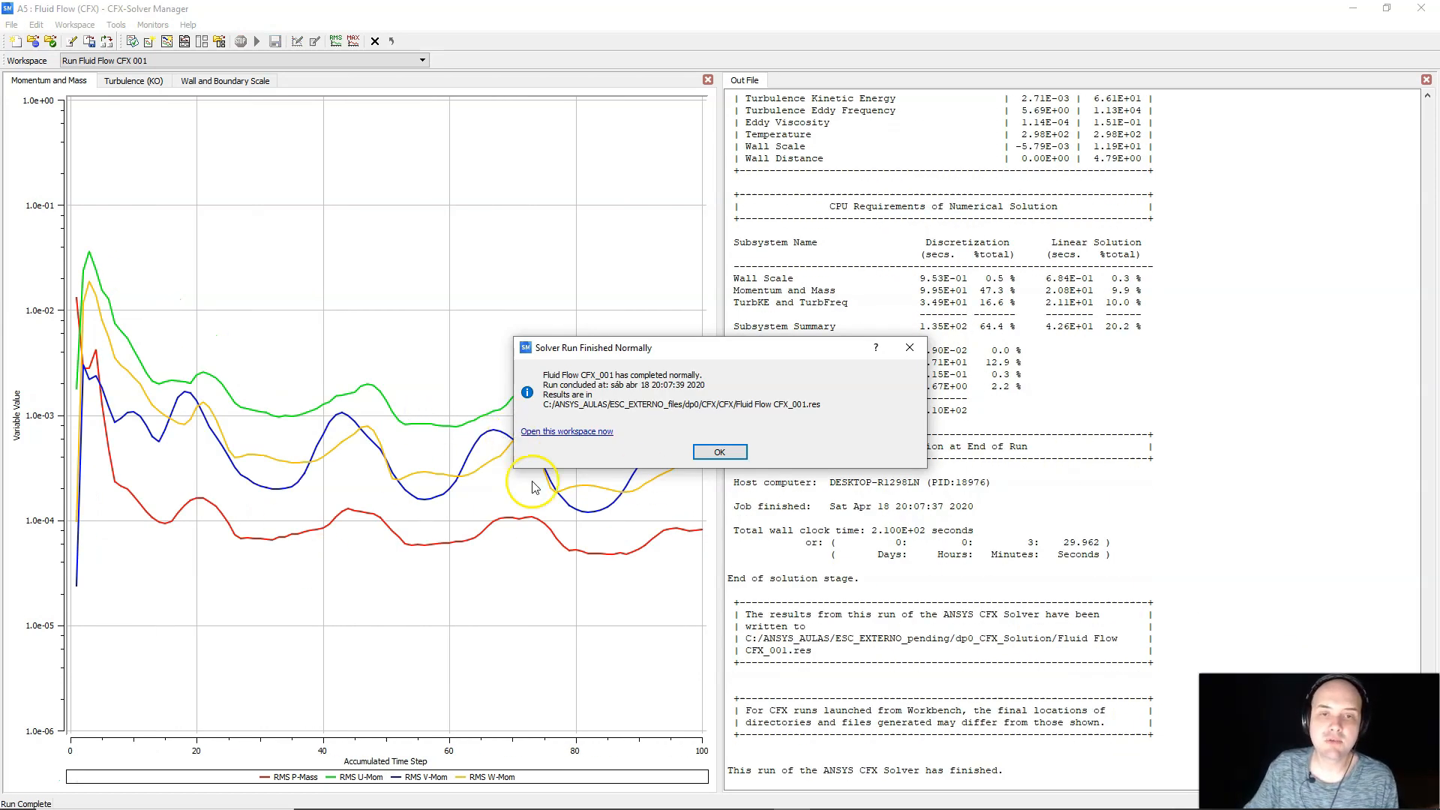
left_click(718, 453)
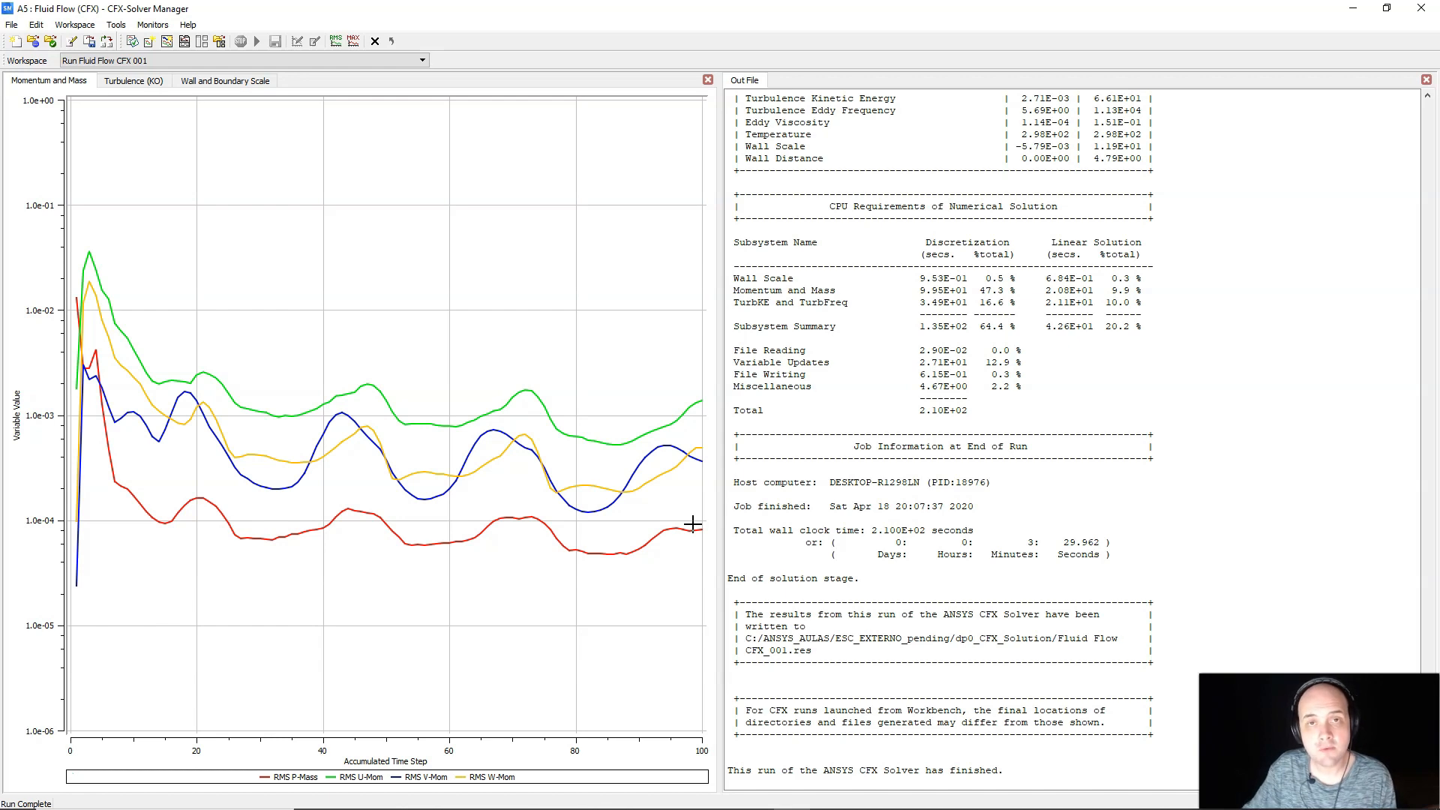
Return to Workbench, reopen the Setup in CFX-Pre, set Max. Iterations to 1000 in Solver Control and close CFX-Pre.
left_click(1356, 9)
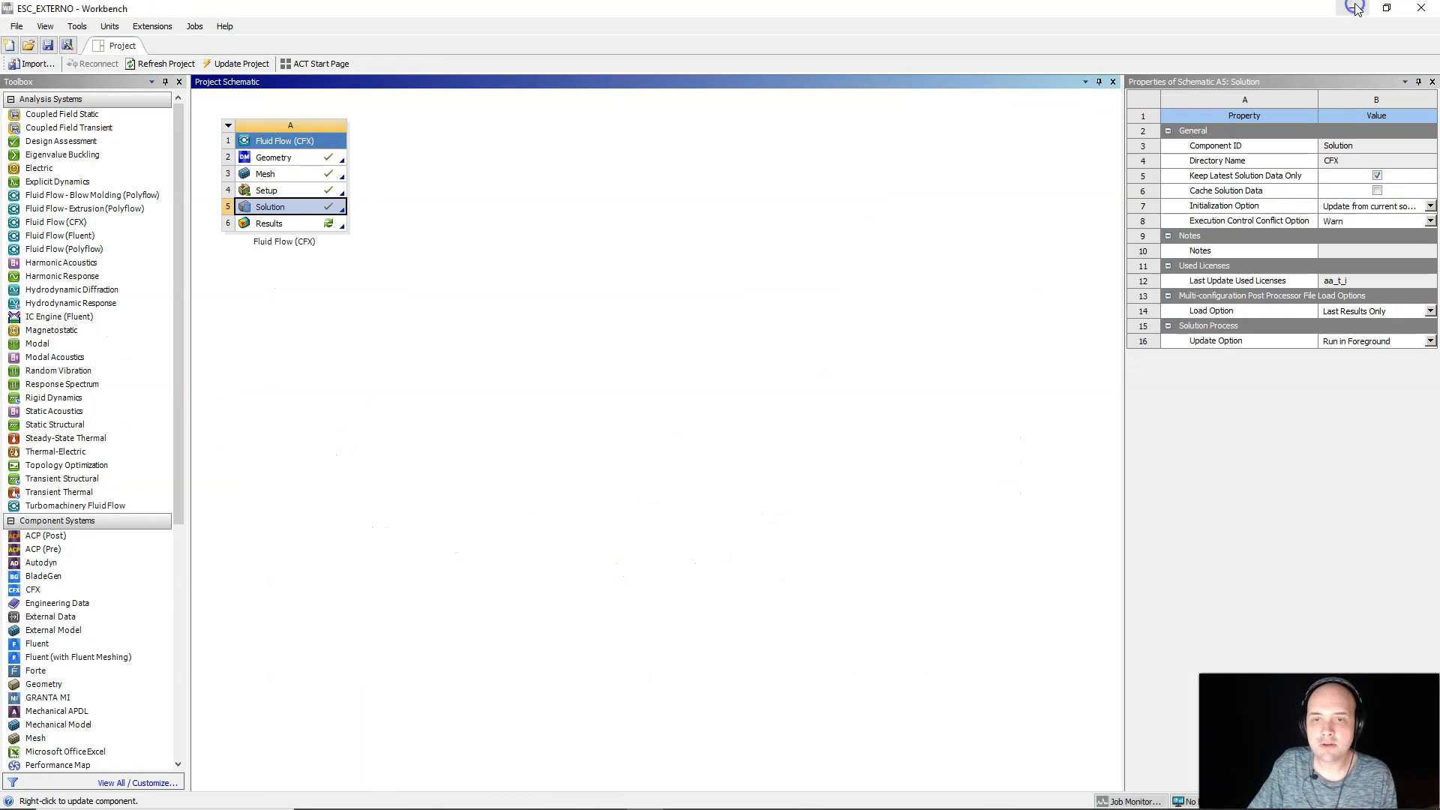
double_click(292, 192)
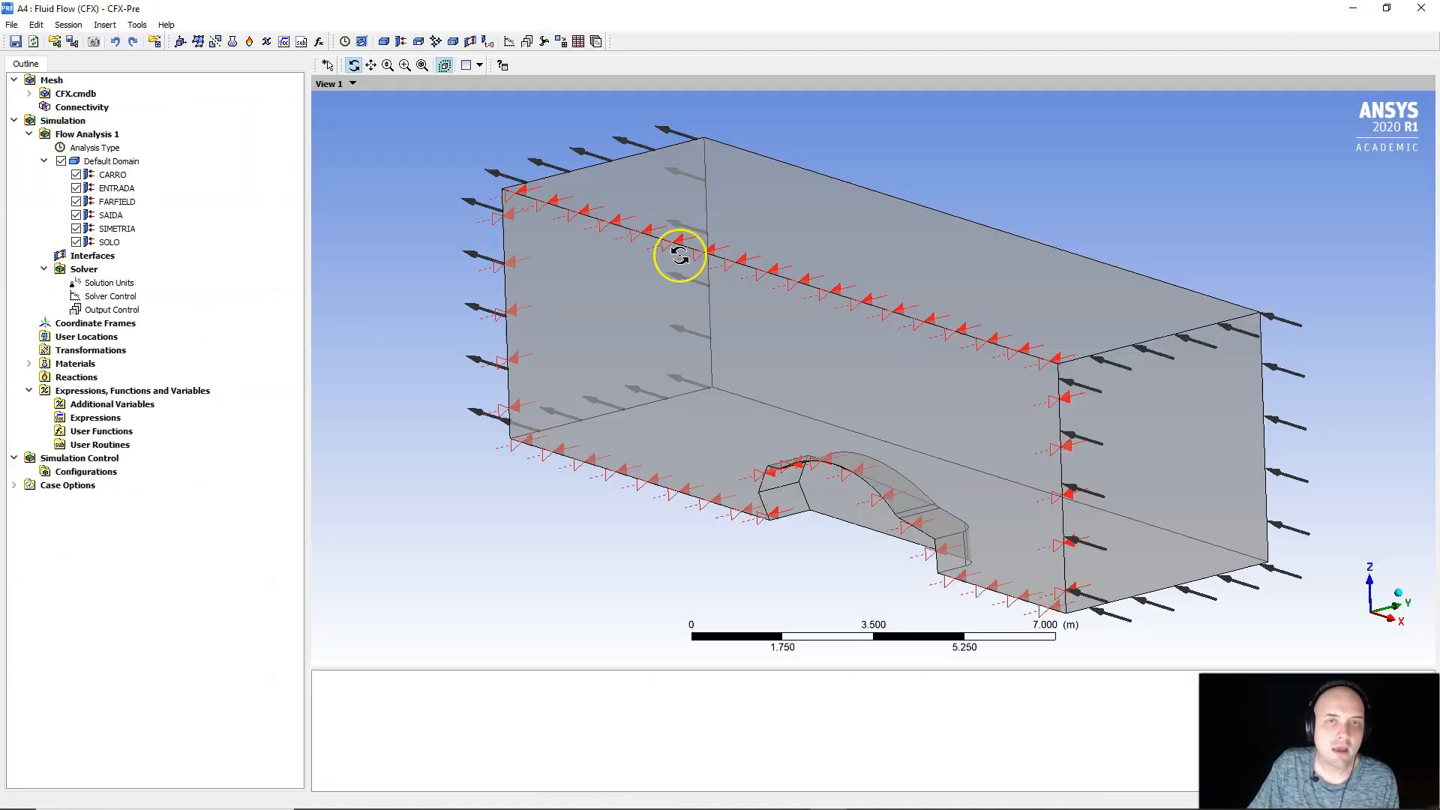
double_click(112, 296)
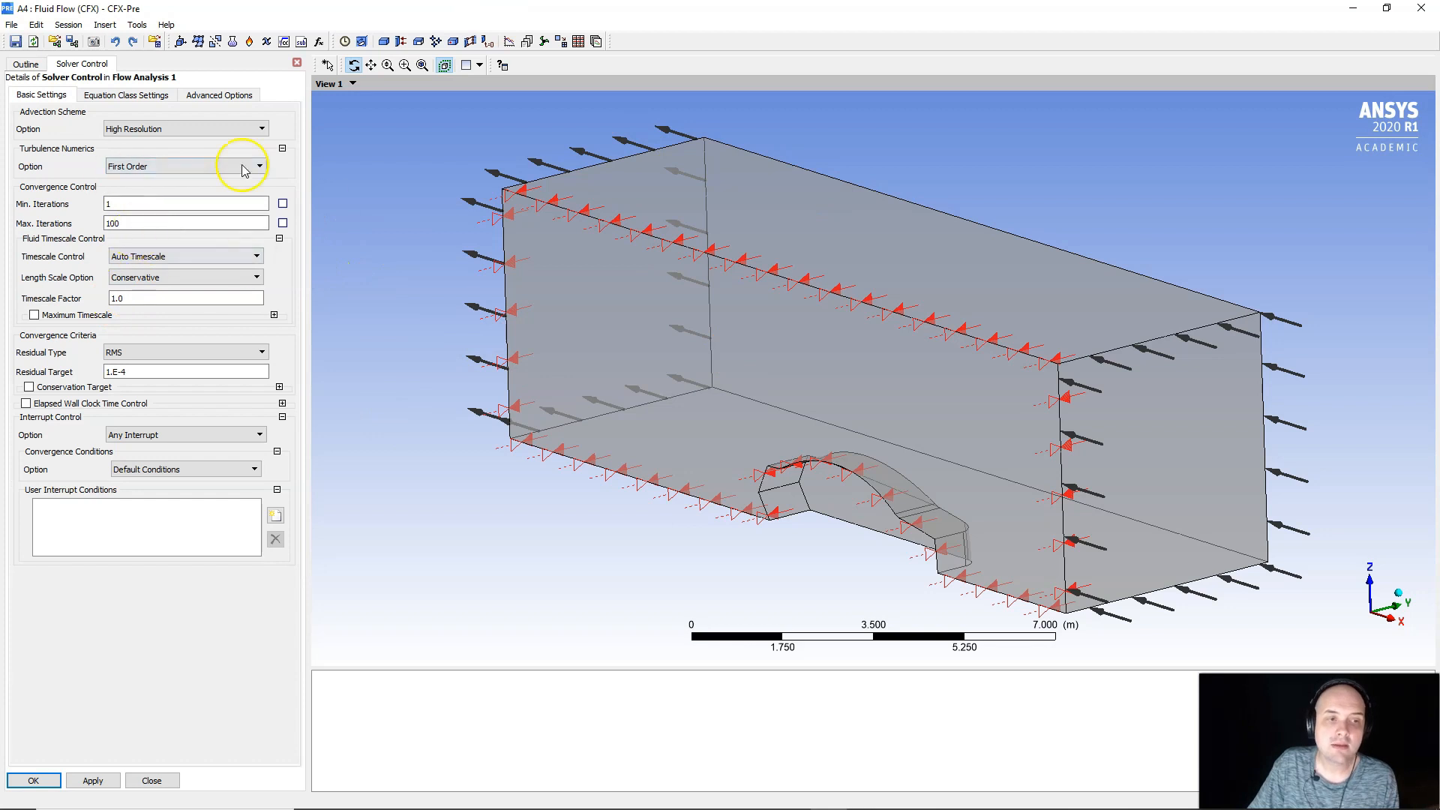
left_click(128, 224)
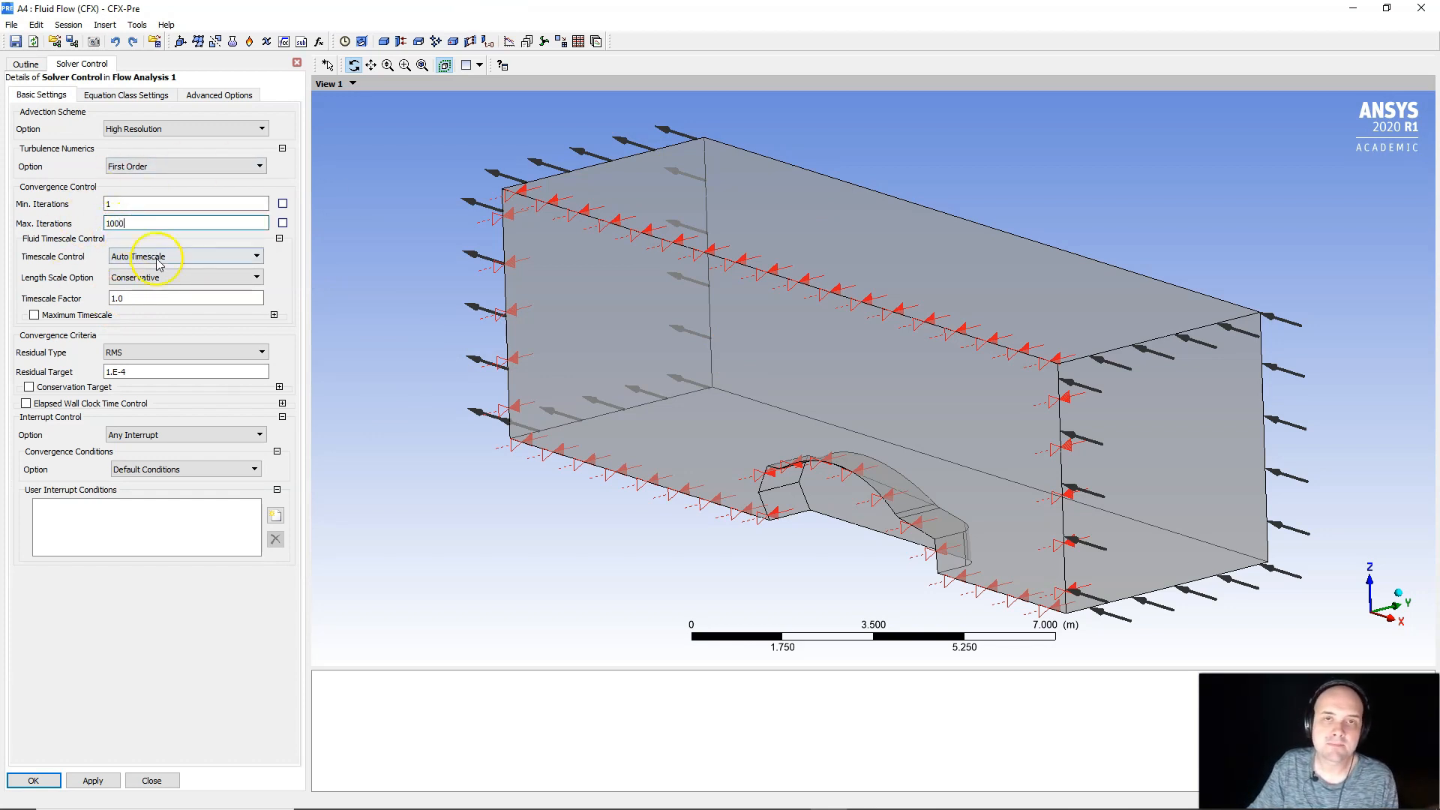
left_click(47, 780)
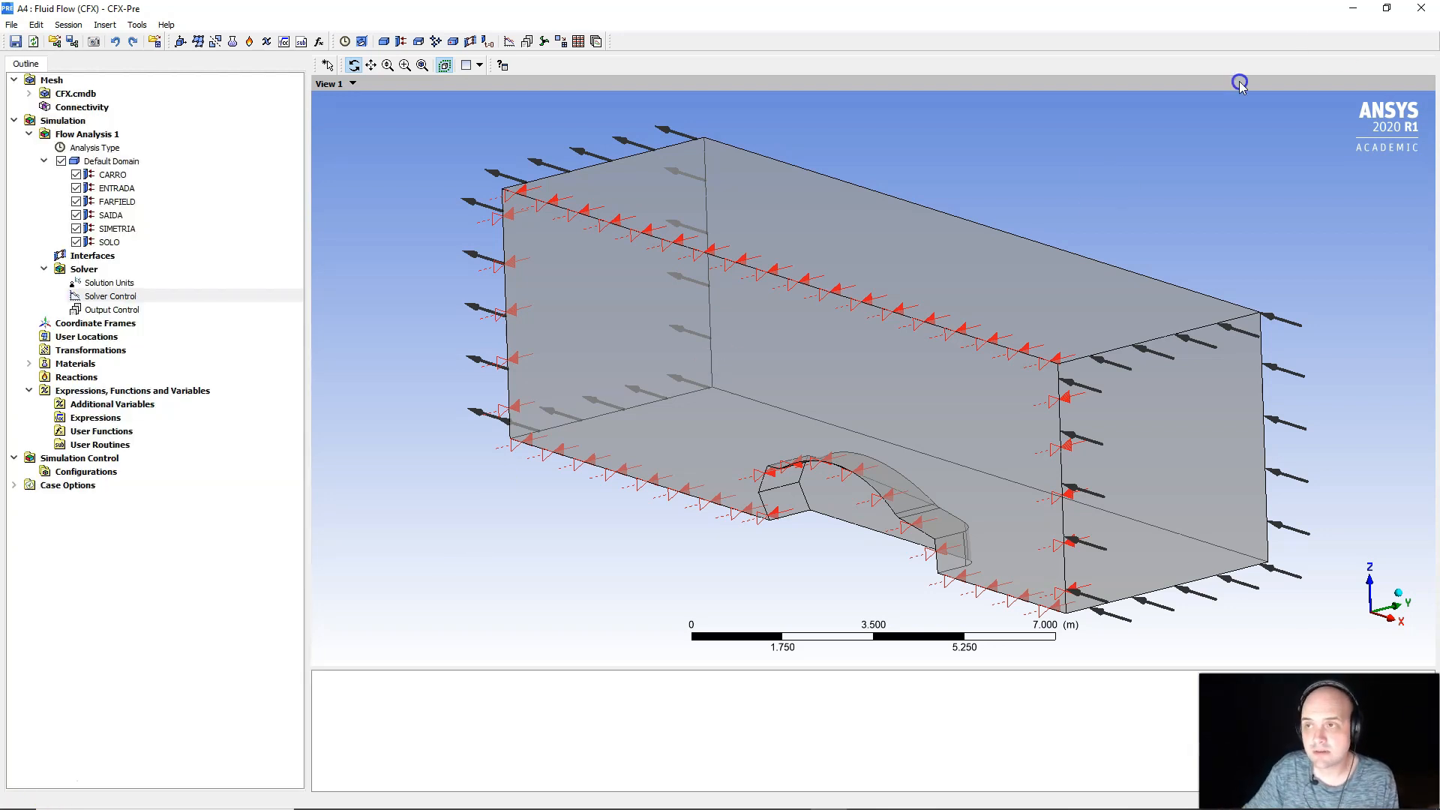
left_click(1426, 10)
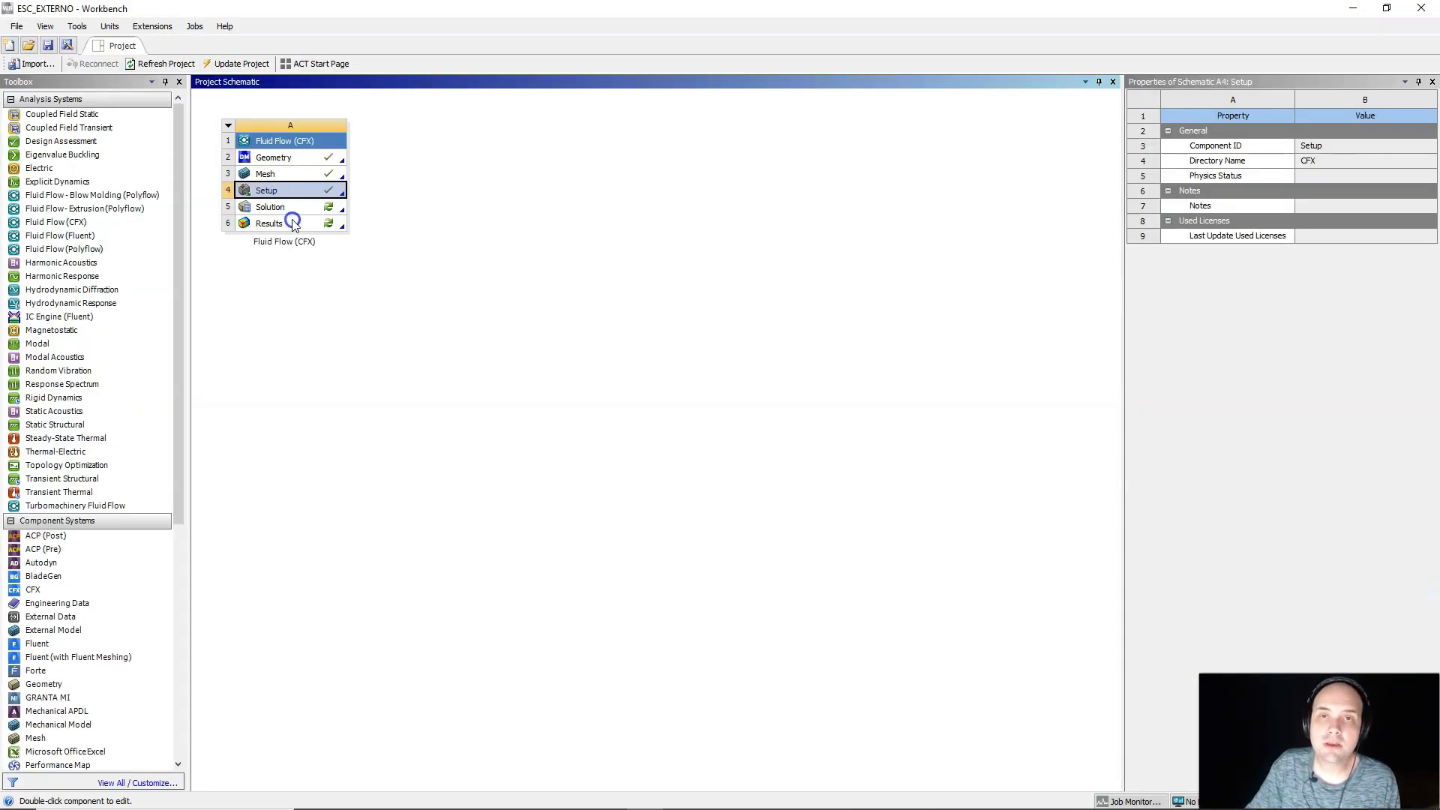
Start a new run of the Fluid Flow (CFX) solution in CFX-Solver Manager and stop it while it is still iterating.
double_click(298, 207)
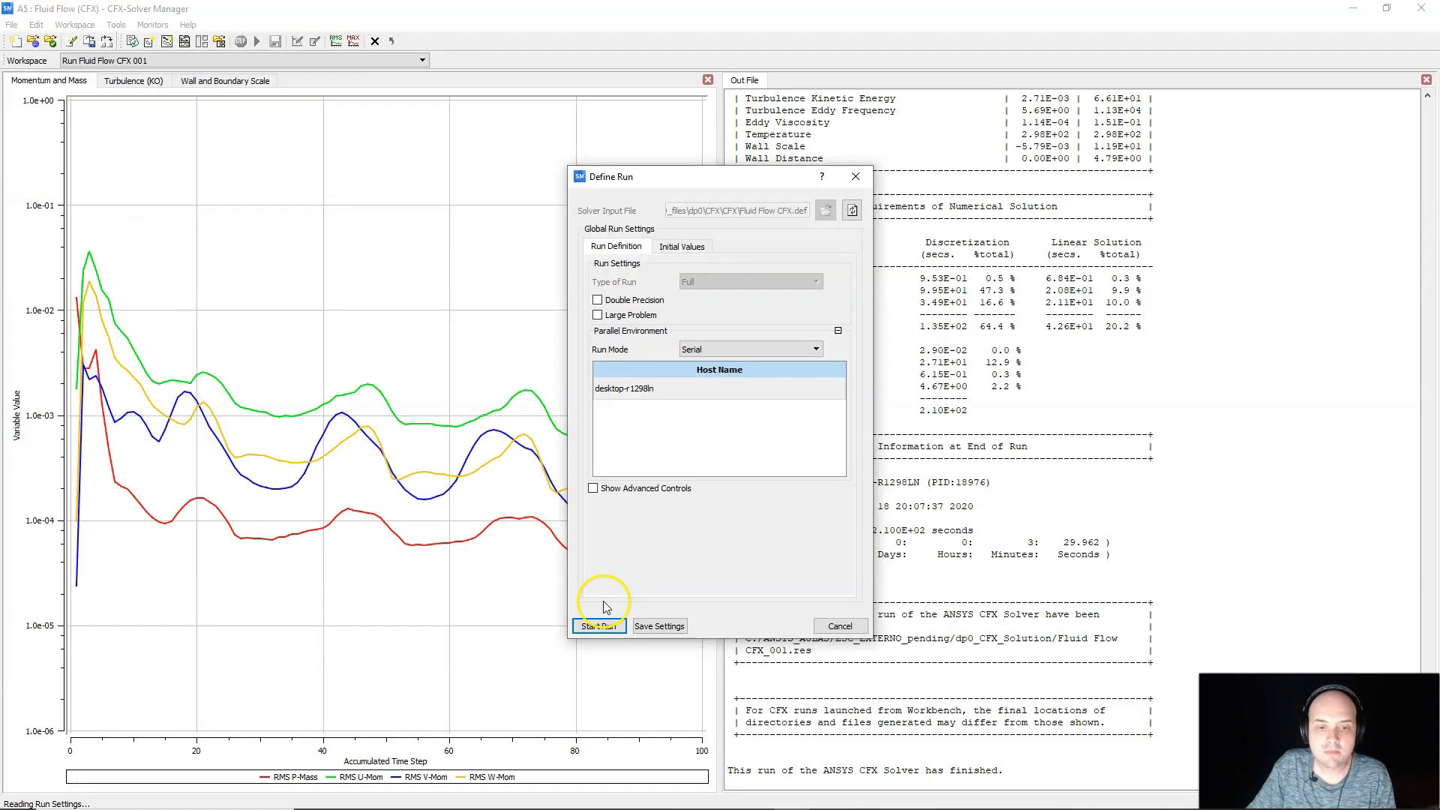
left_click(597, 627)
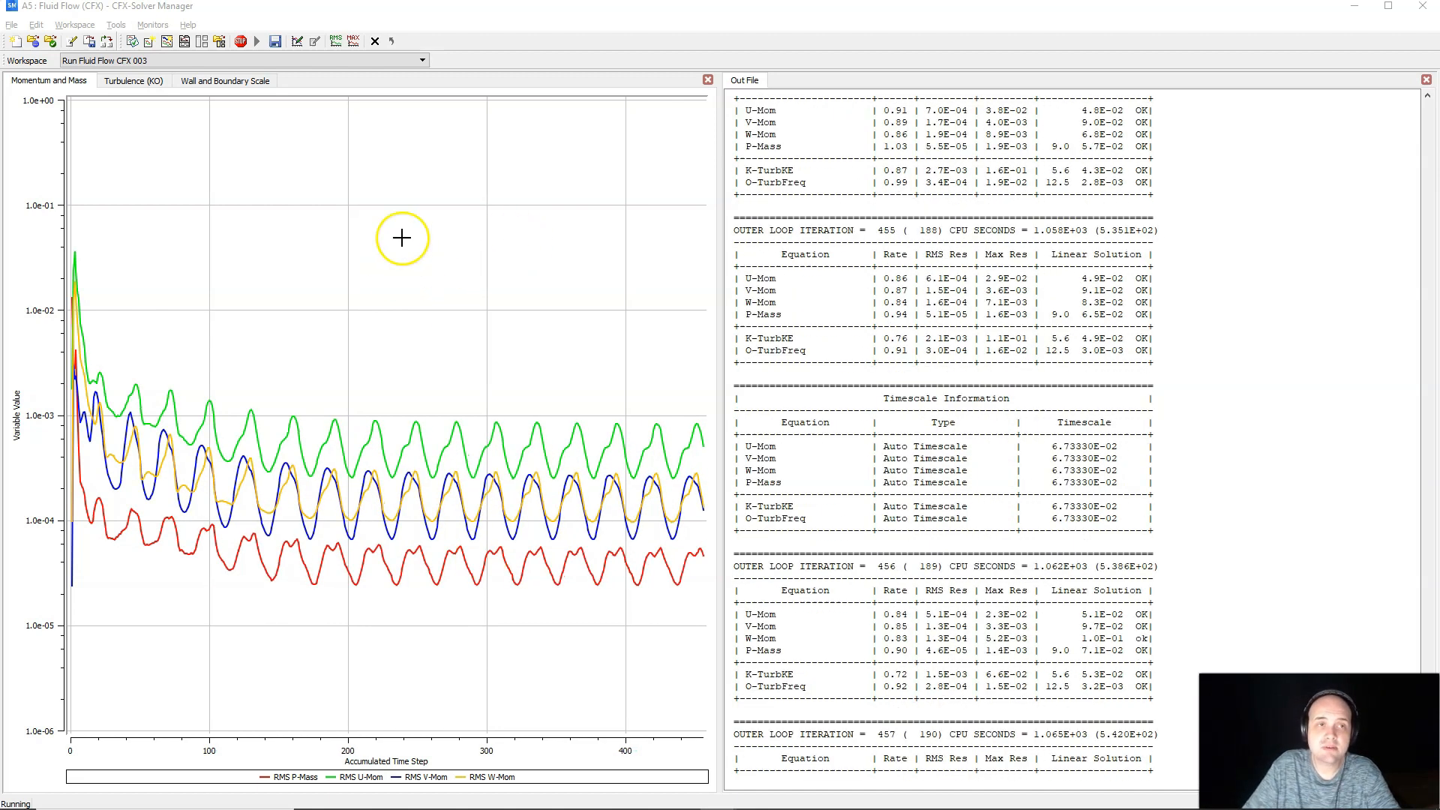
left_click(240, 43)
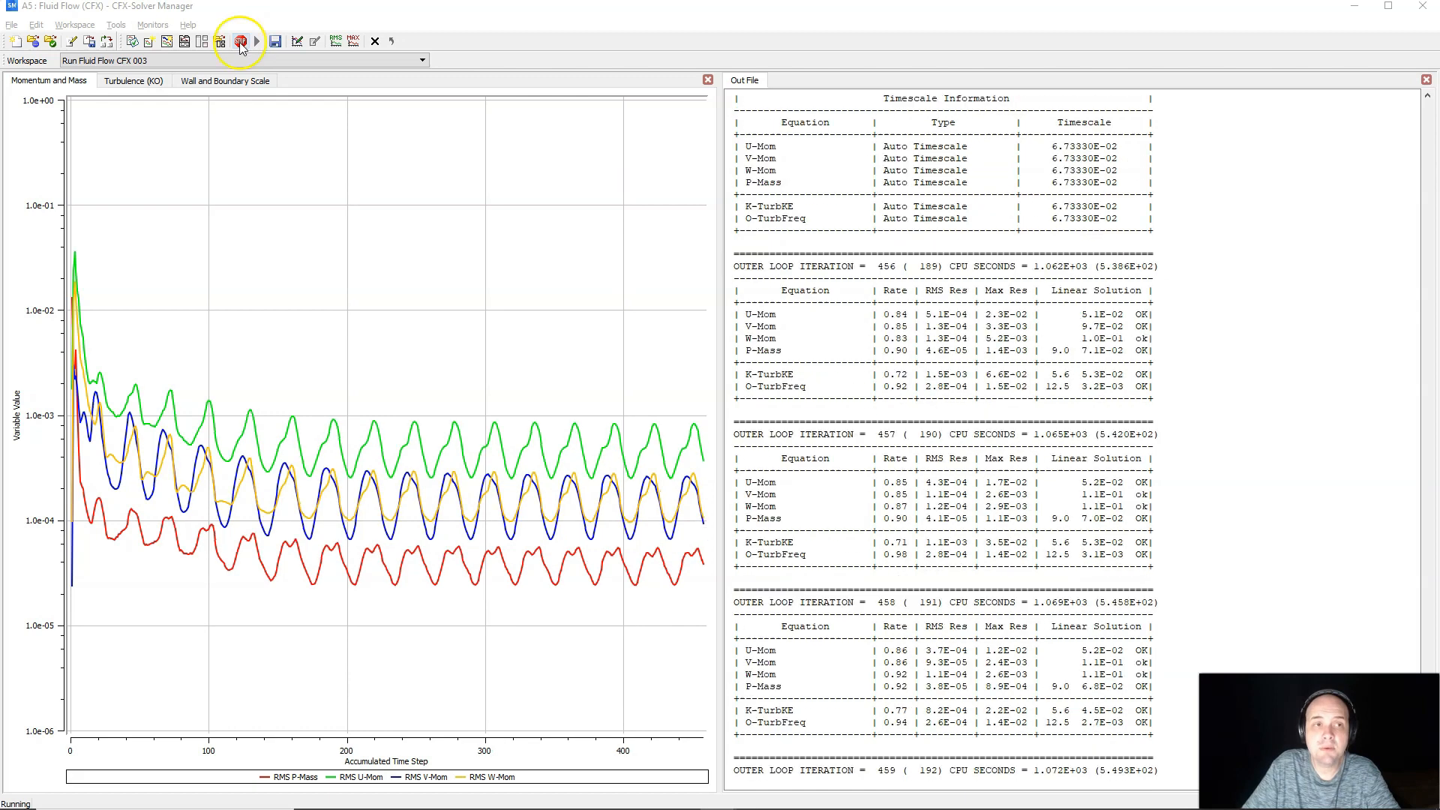
left_click(826, 429)
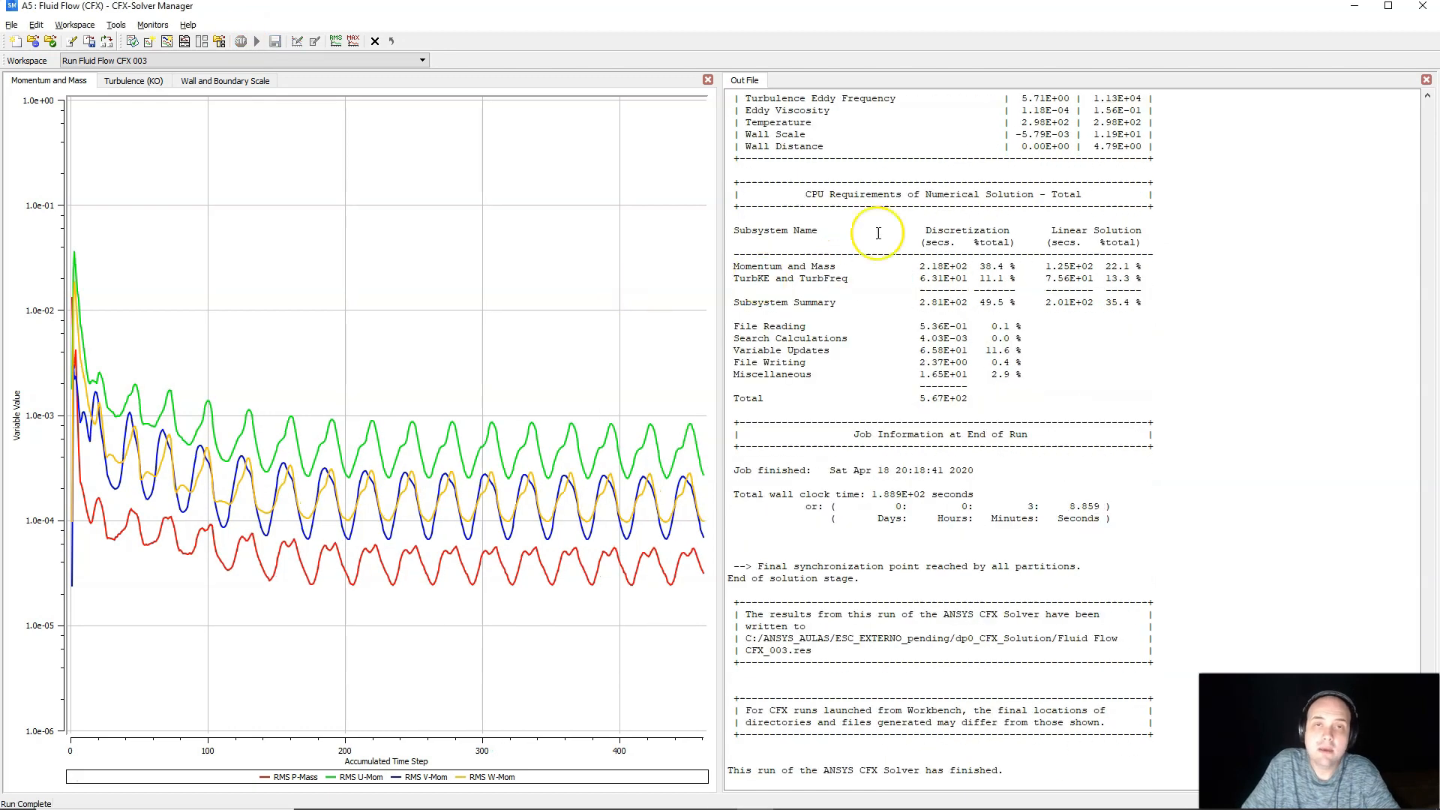
Return to Workbench, reopen the Setup in CFX-Pre and change the Default Domain's turbulence model to k-Epsilon.
left_click(1352, 9)
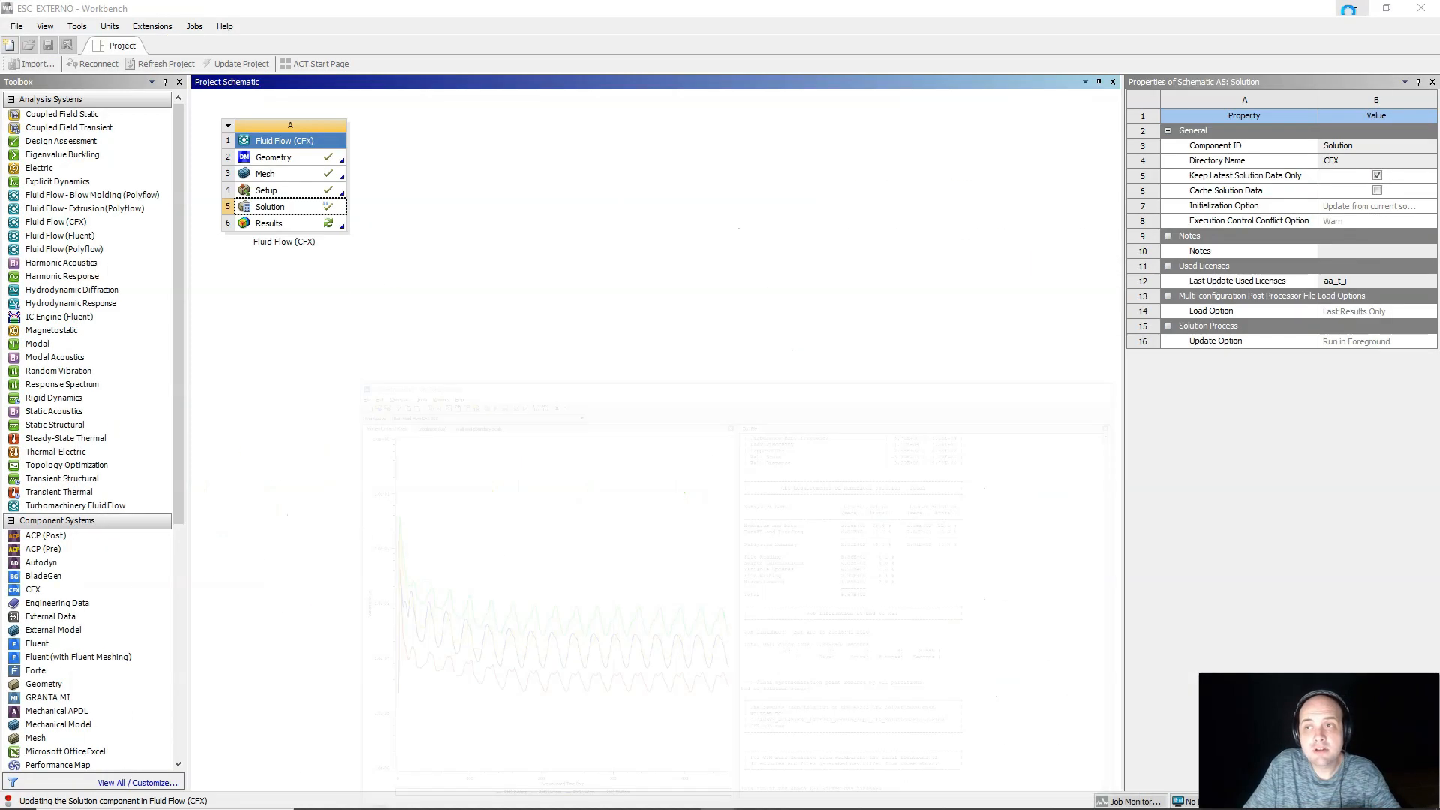
double_click(299, 194)
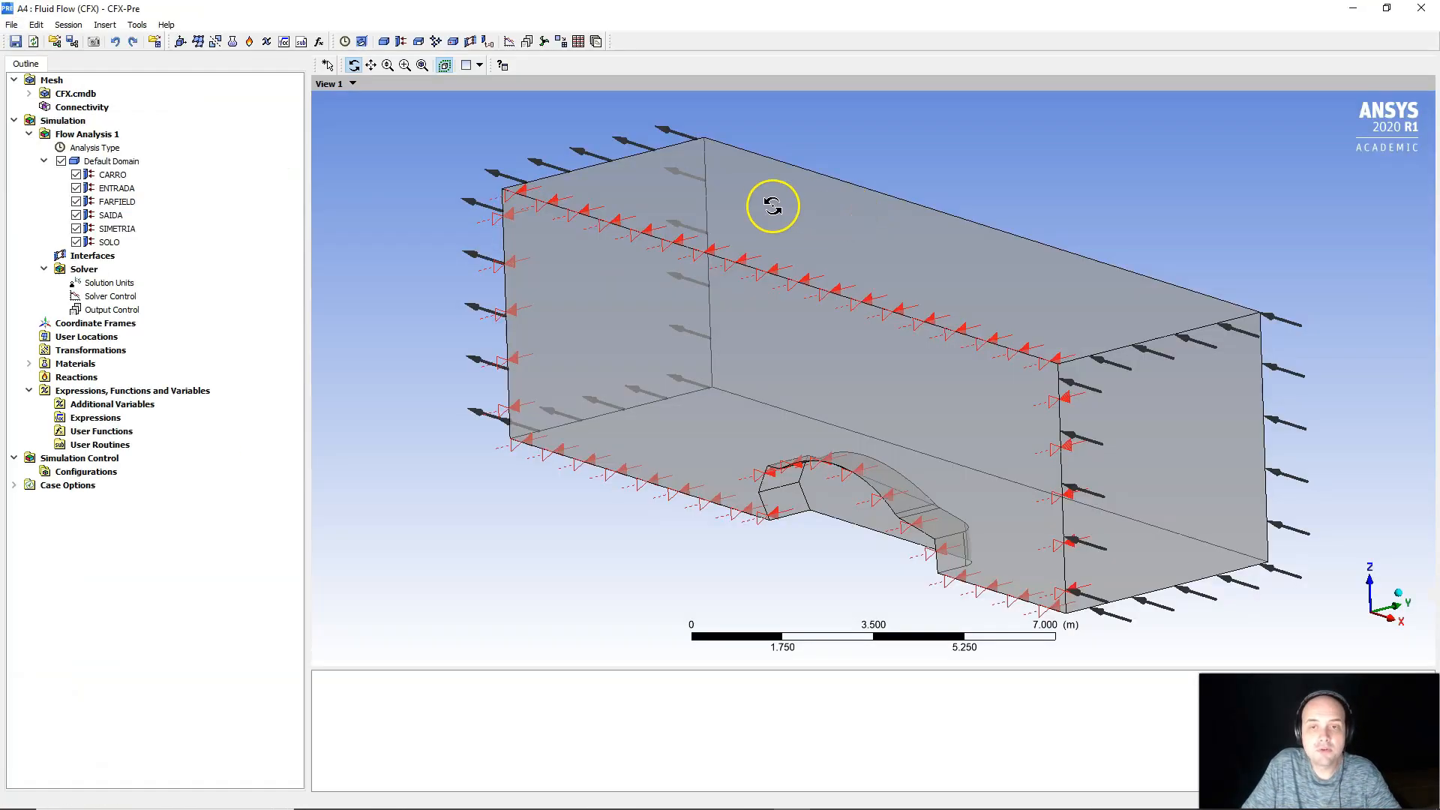
double_click(112, 162)
left_click(105, 95)
left_click(129, 153)
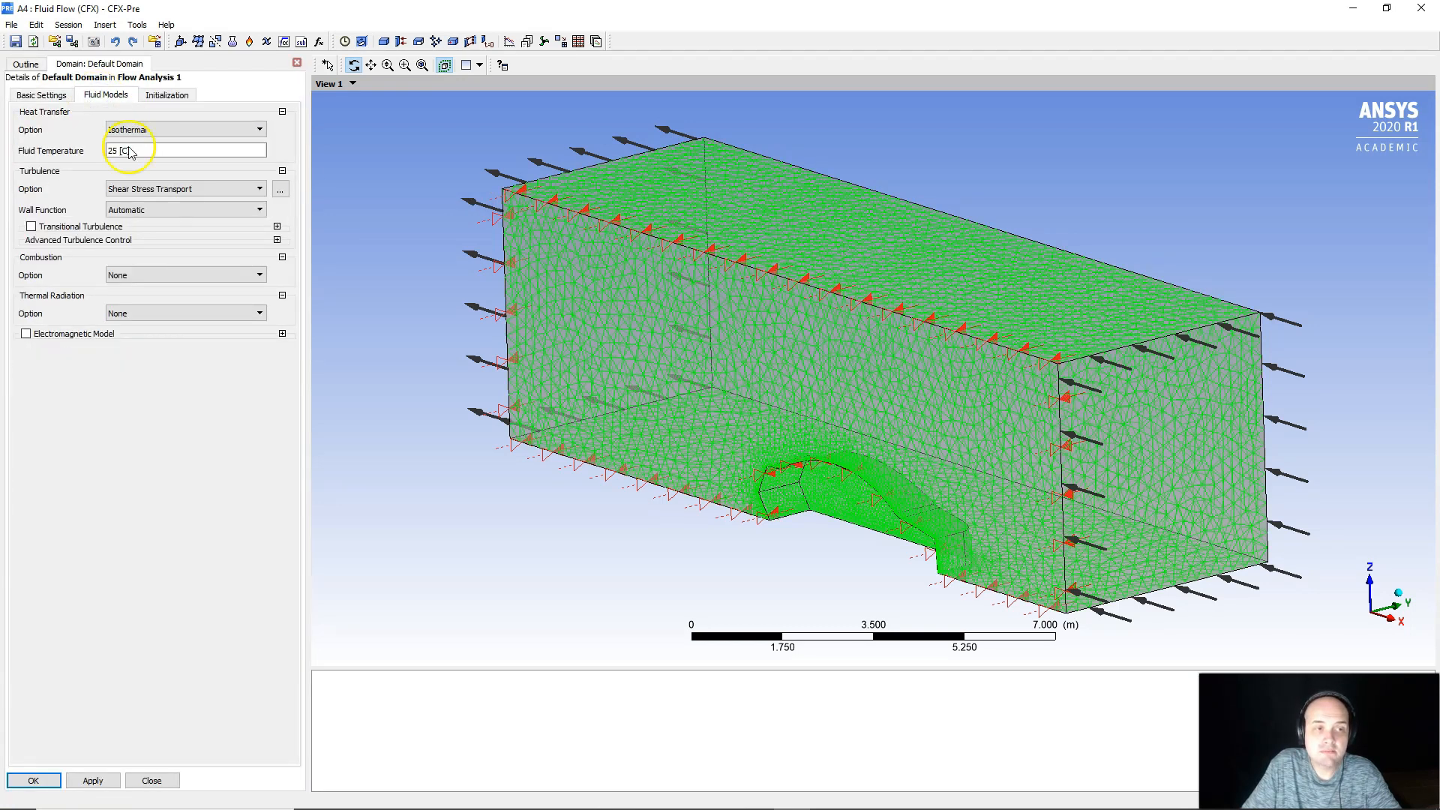
left_click(197, 190)
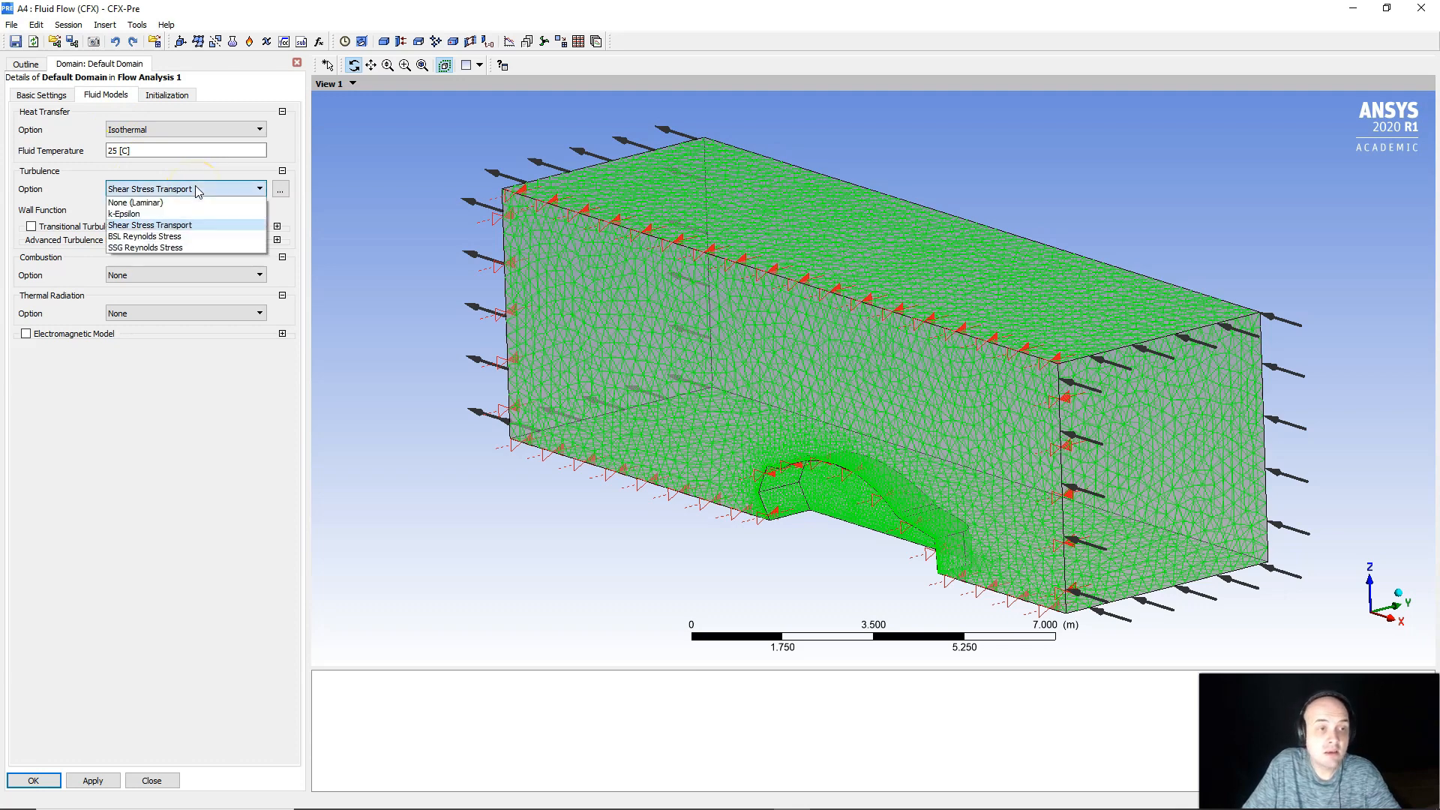
left_click(197, 191)
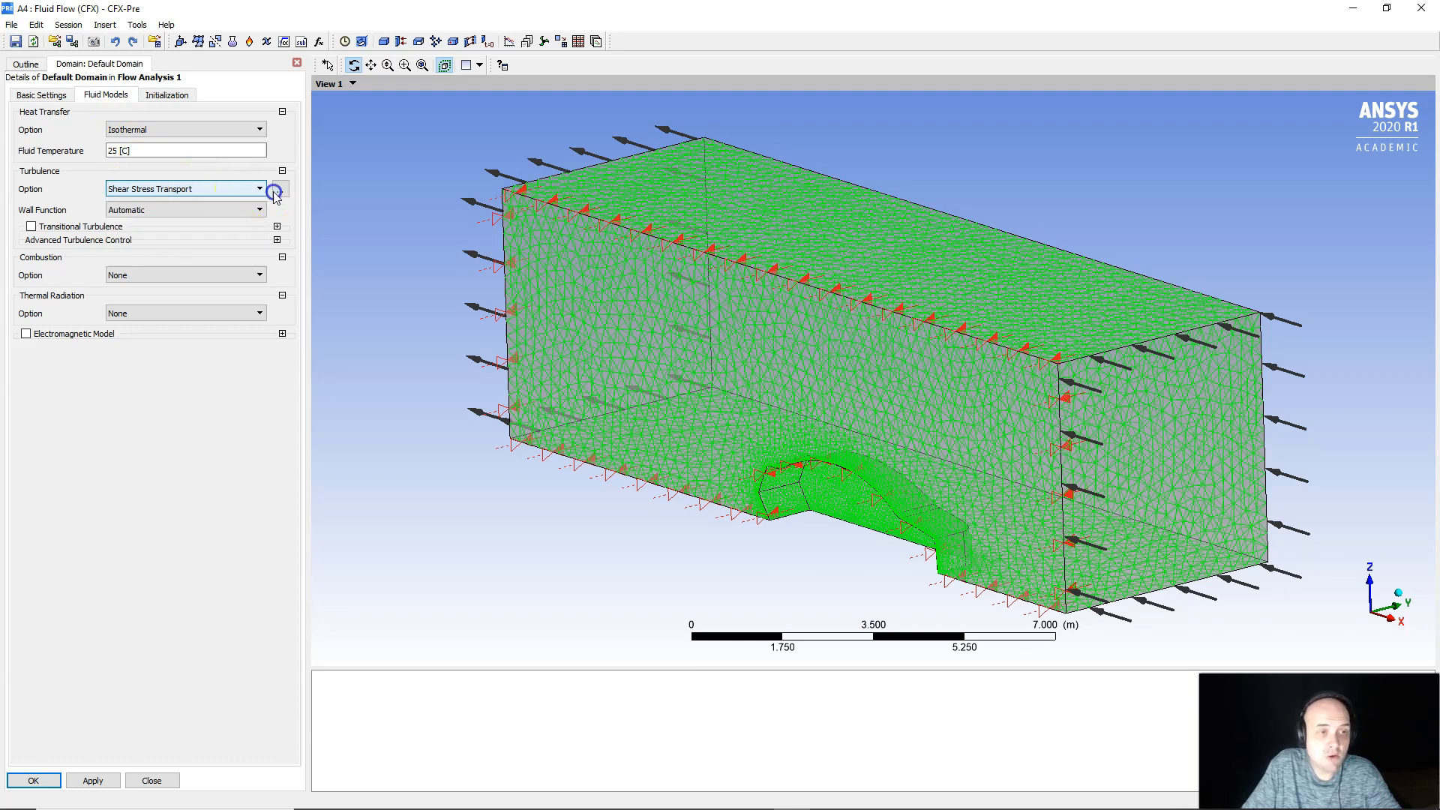
left_click(225, 188)
left_click(156, 214)
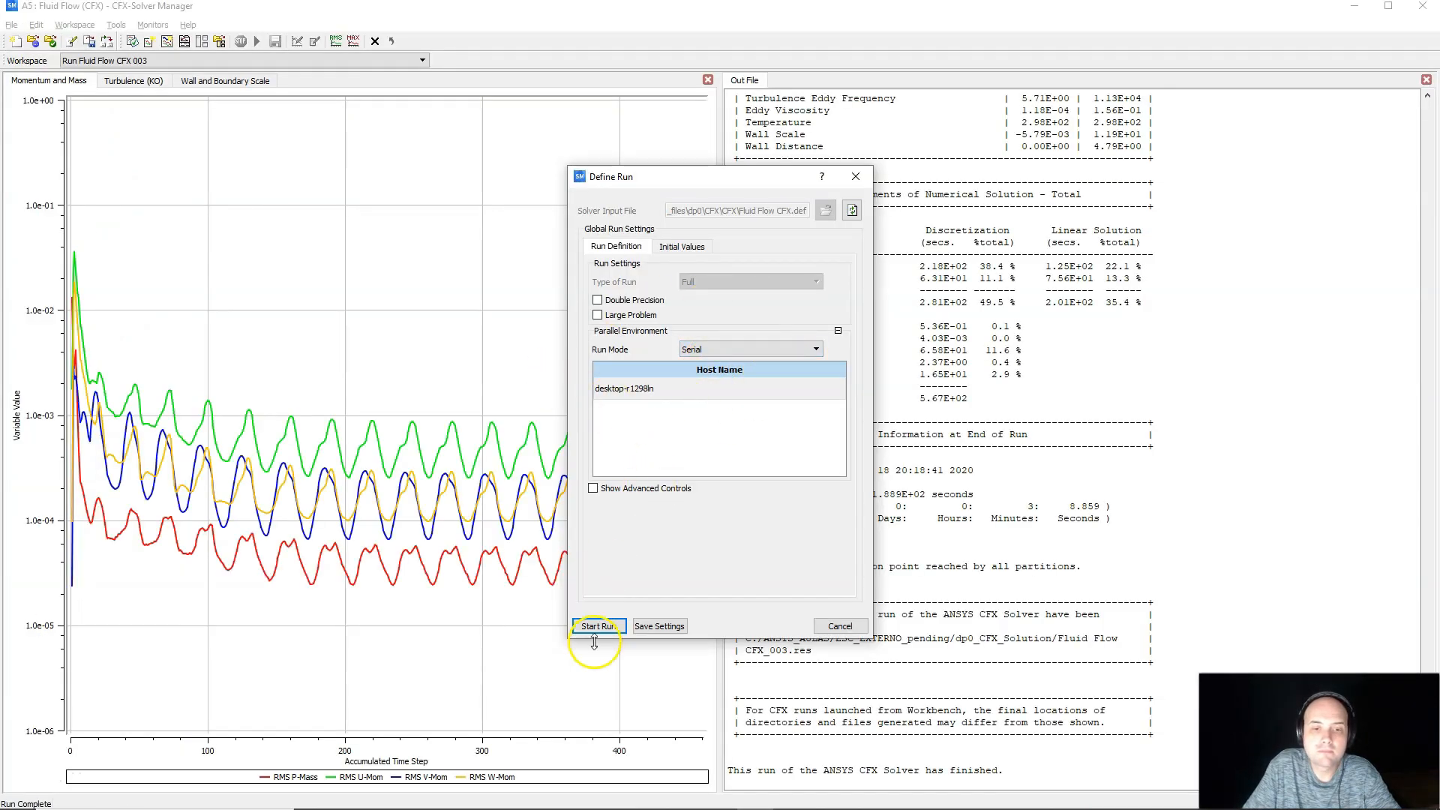
Run the solver with the k-Epsilon setup in serial mode and acknowledge the finished run.
left_click(603, 626)
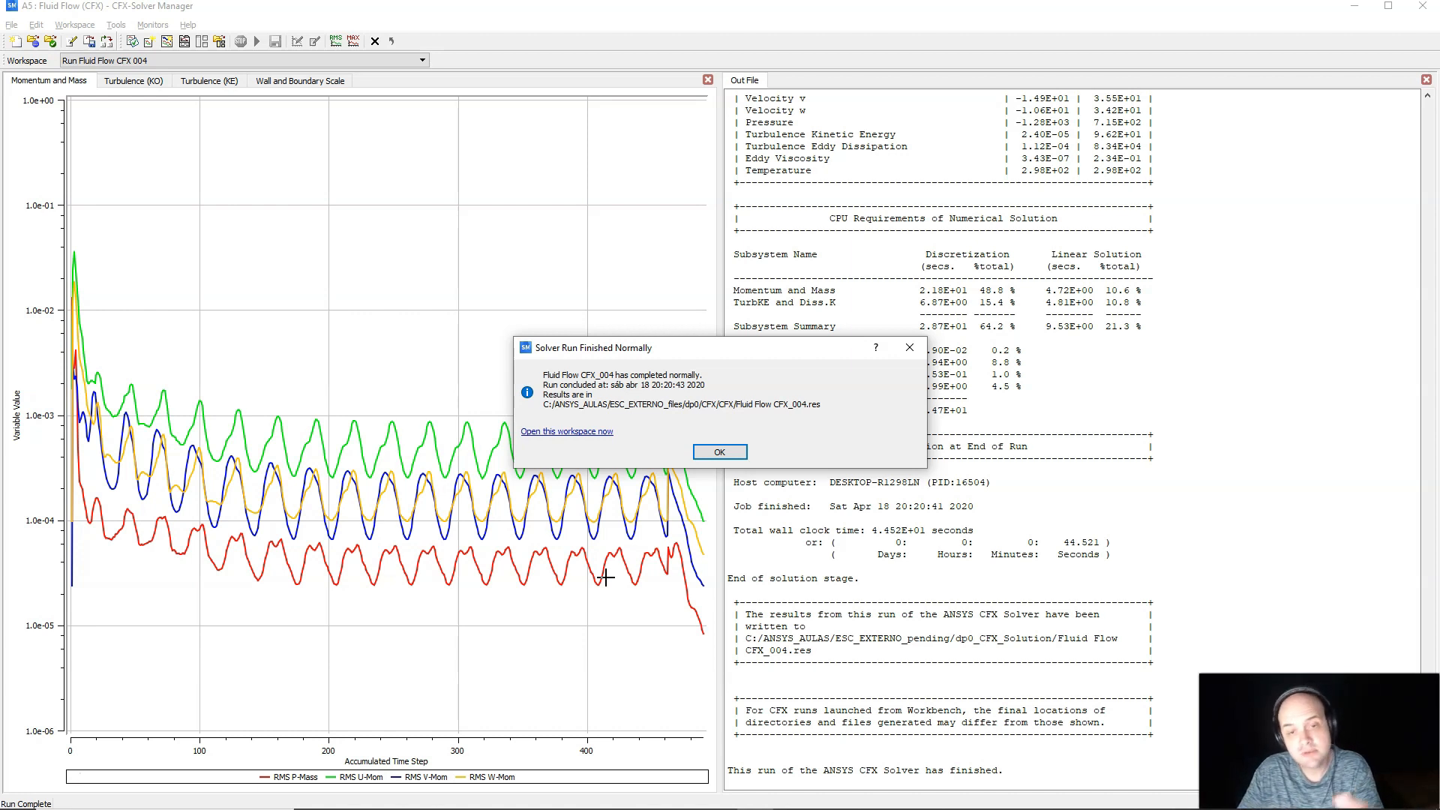
left_click(713, 455)
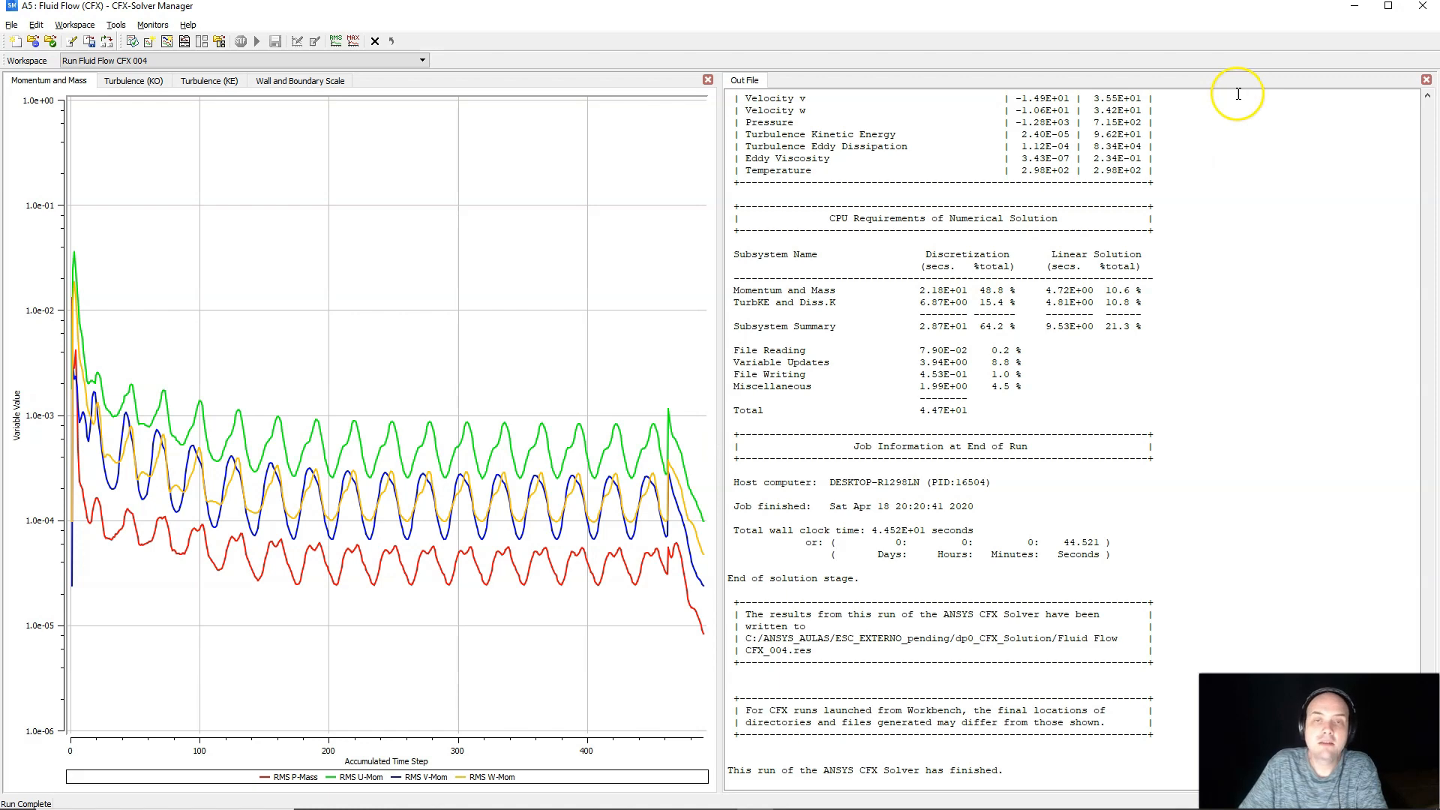